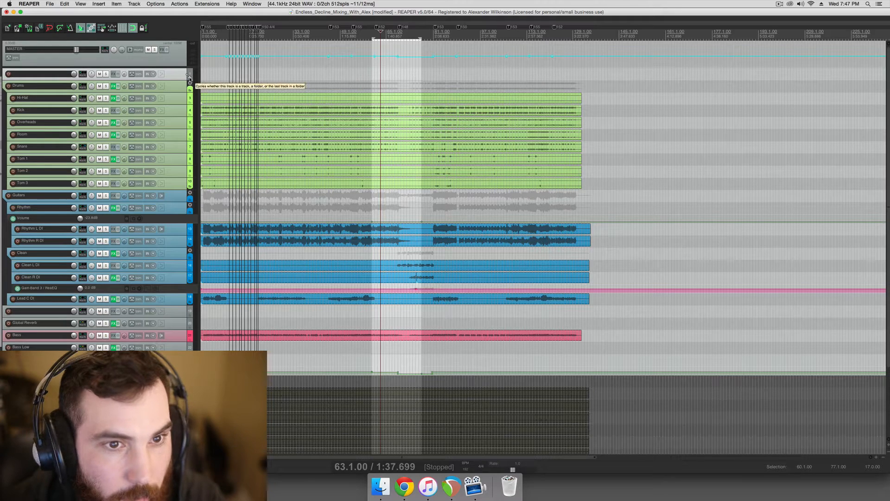
# - Turn the unnamed track above Drums into a folder and name it Mastering
pyautogui.click(189, 77)
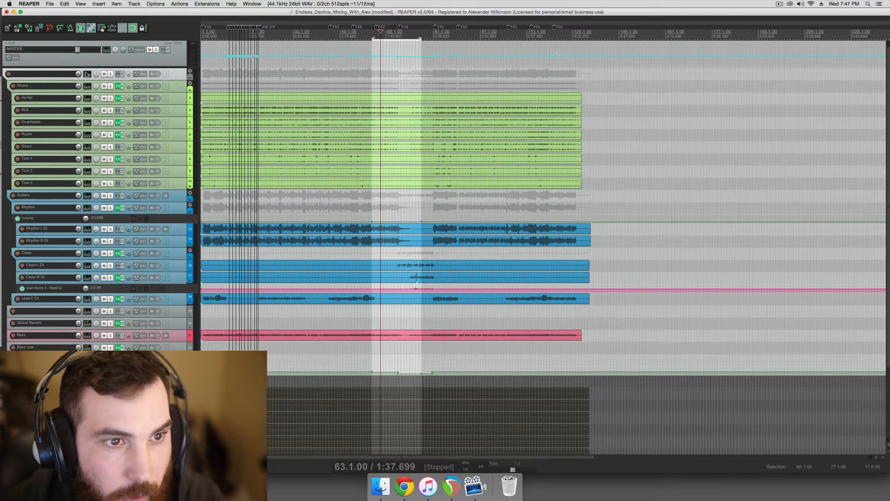
pyautogui.doubleClick(52, 74)
pyautogui.write('Master')
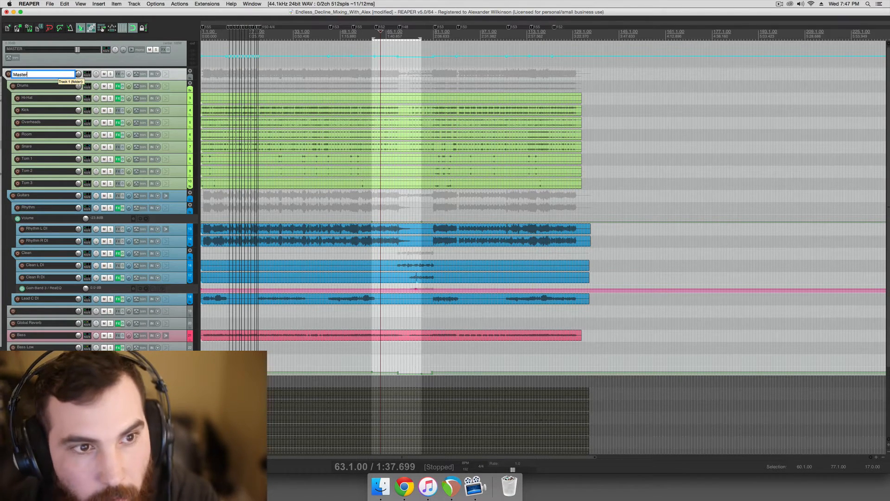
pyautogui.write('ing')
pyautogui.press('Return')
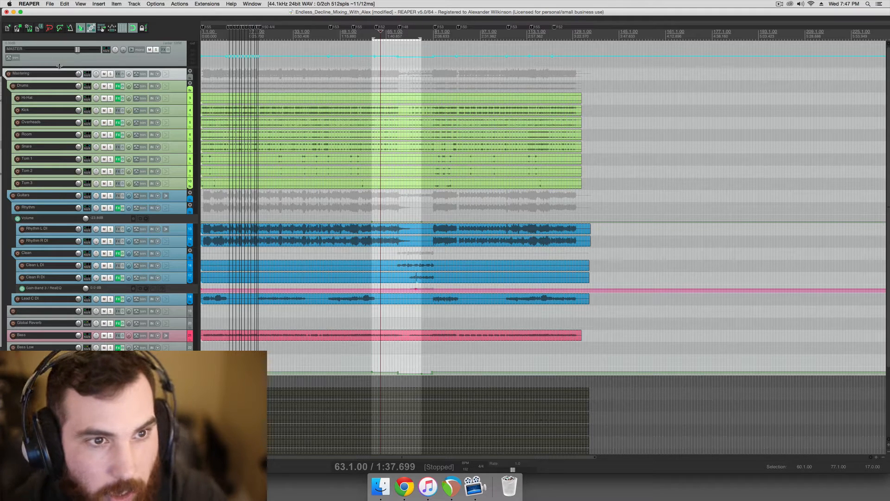
# - Add two new tracks and move them above the Mastering folder
pyautogui.click(103, 57)
pyautogui.click(56, 79)
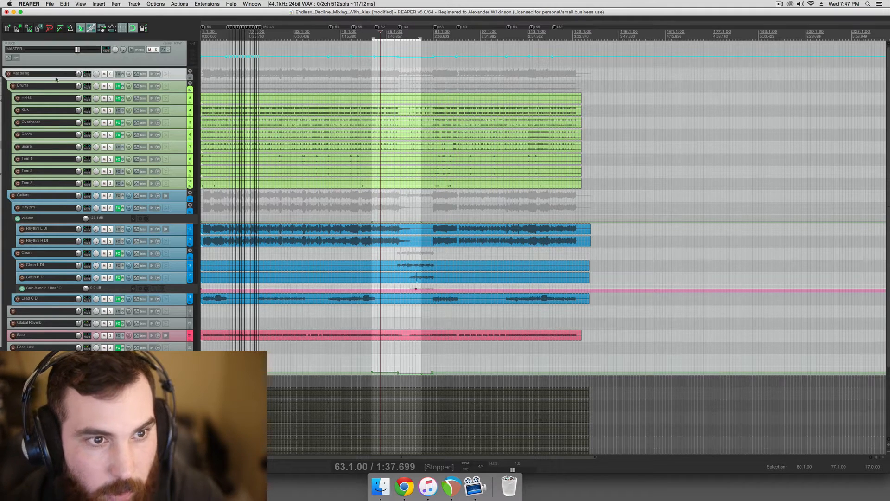
pyautogui.press('super+t')
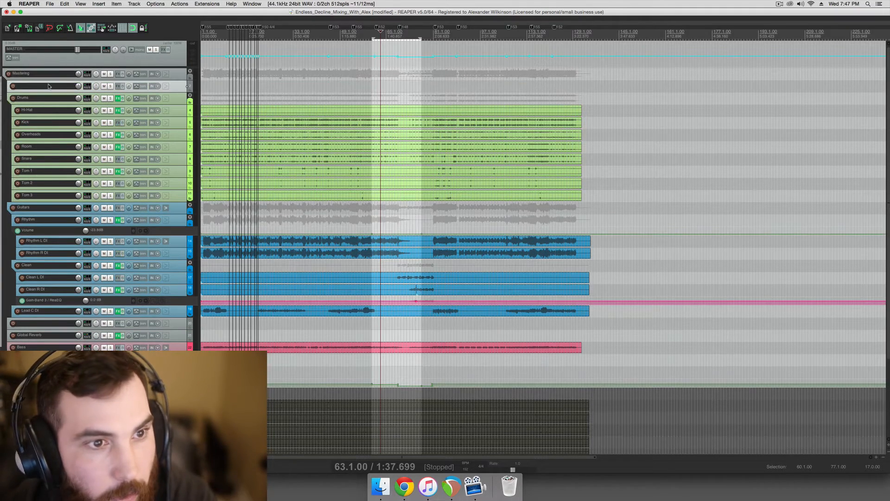
pyautogui.press('super+t')
pyautogui.keyDown('super'); pyautogui.click(46, 87); pyautogui.keyUp('super')
pyautogui.moveTo(44, 87); pyautogui.dragTo(44, 70)
pyautogui.click(48, 77)
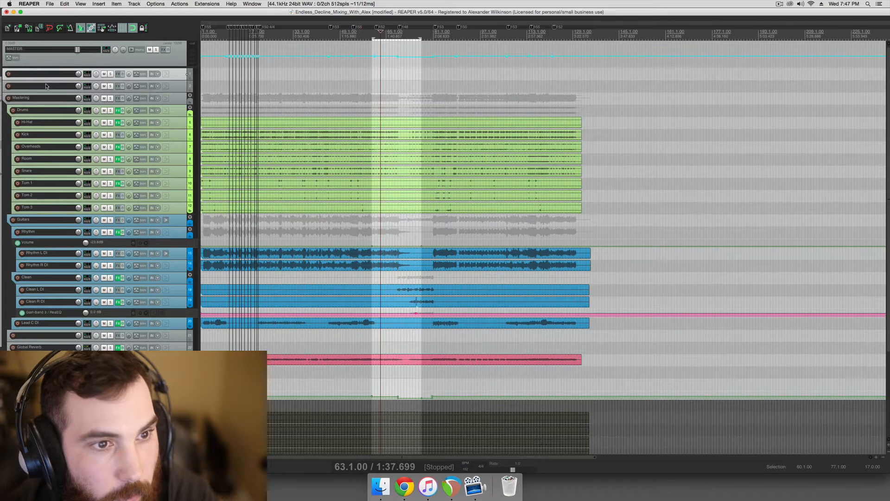
# - Import Metalcore.wav from the Genre_Ref folder onto the empty track directly above Mastering and place it at the project start
pyautogui.click(45, 86)
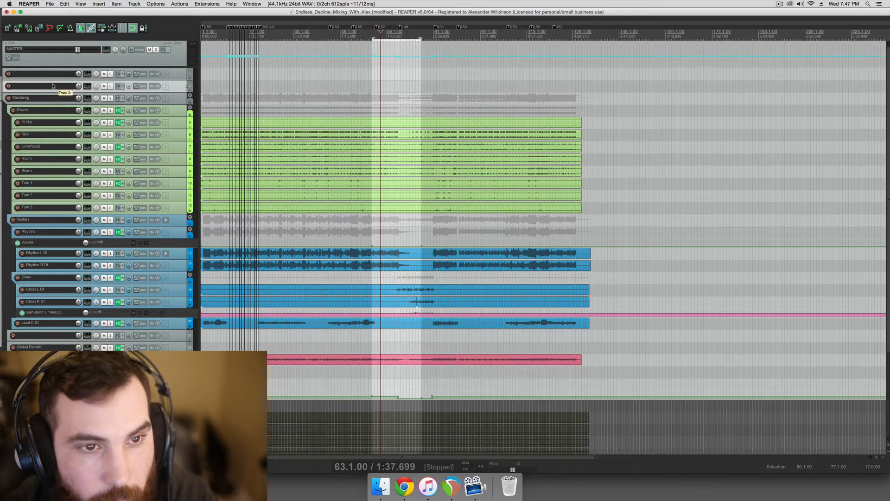
pyautogui.doubleClick(59, 86)
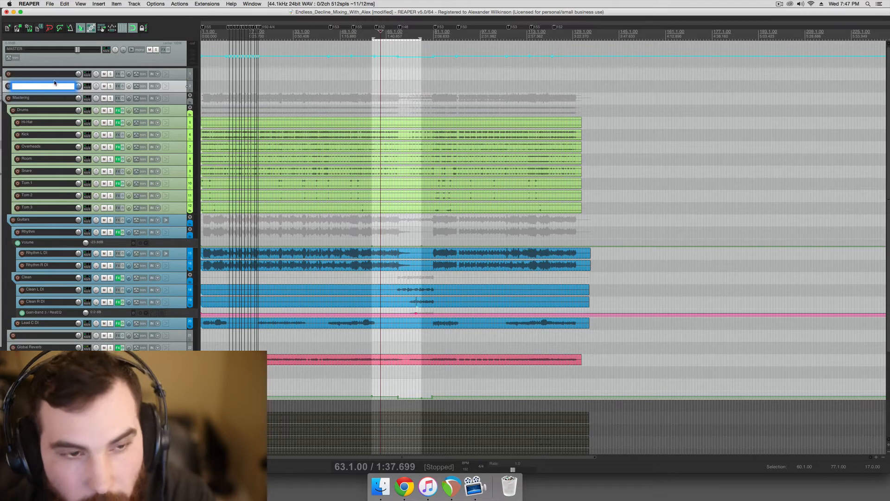
pyautogui.click(51, 89)
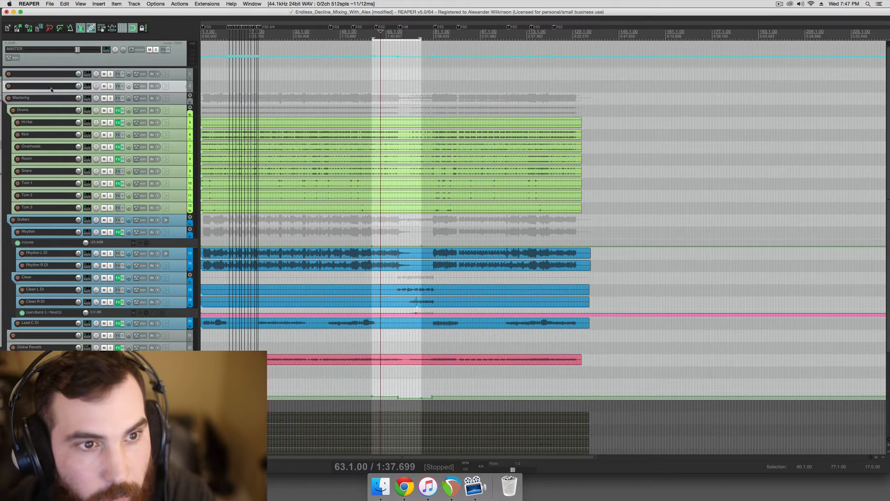
pyautogui.click(99, 4)
pyautogui.click(104, 13)
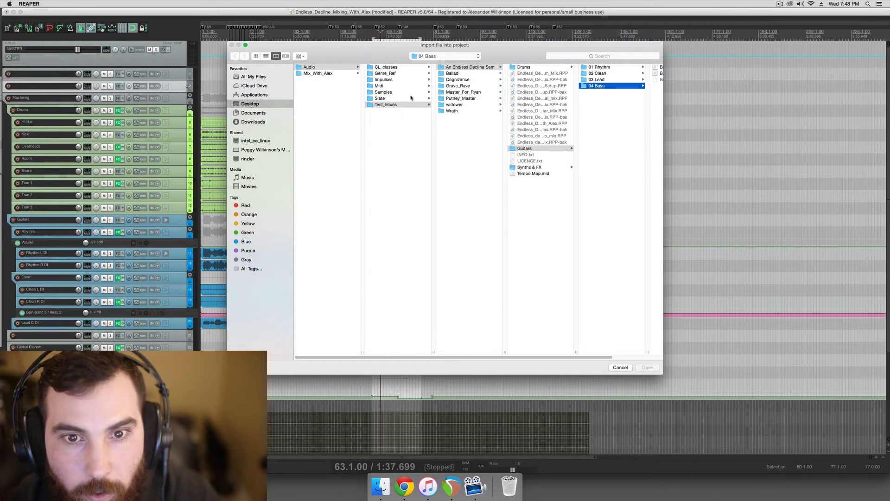
pyautogui.click(391, 74)
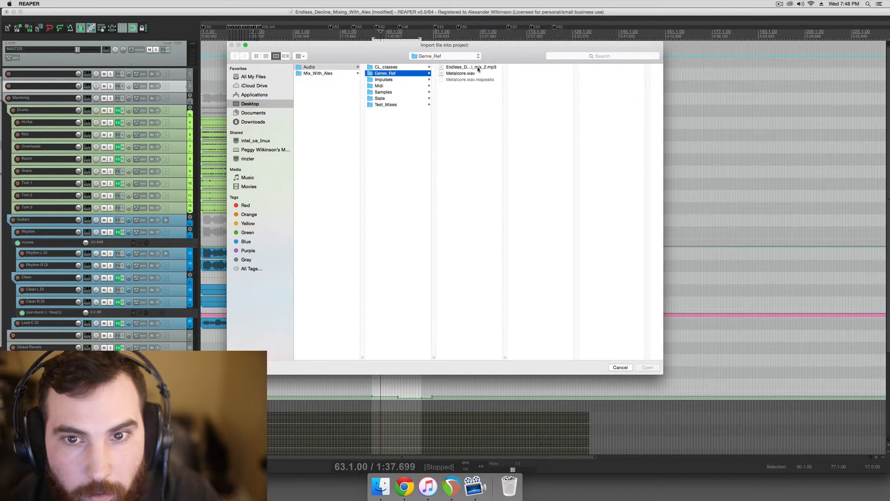
pyautogui.click(472, 74)
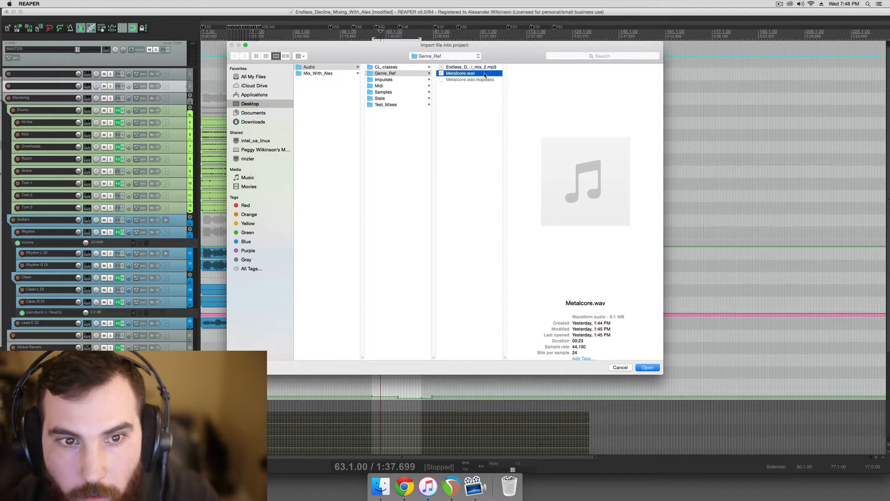
pyautogui.doubleClick(485, 76)
pyautogui.moveTo(384, 86); pyautogui.dragTo(203, 86)
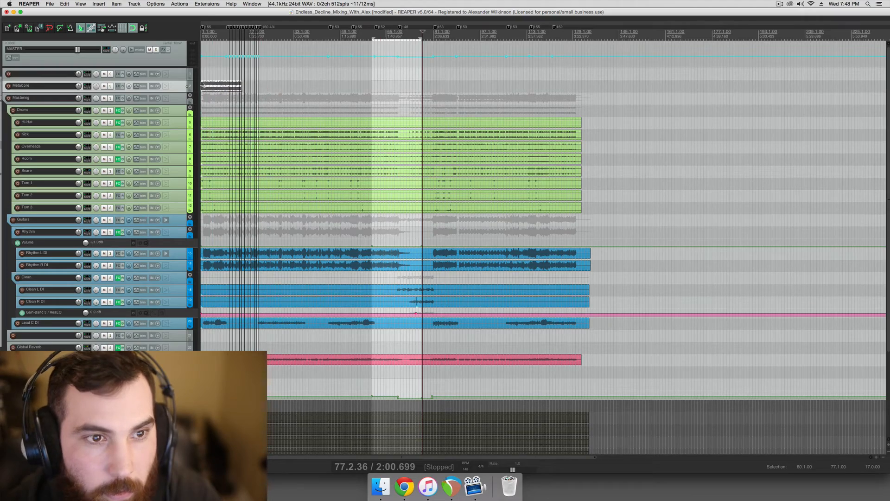
# - Solo the Metalcore track, lower its volume and play it briefly from the project start
pyautogui.click(110, 85)
pyautogui.click(208, 90)
pyautogui.scroll(3, 208, 91)
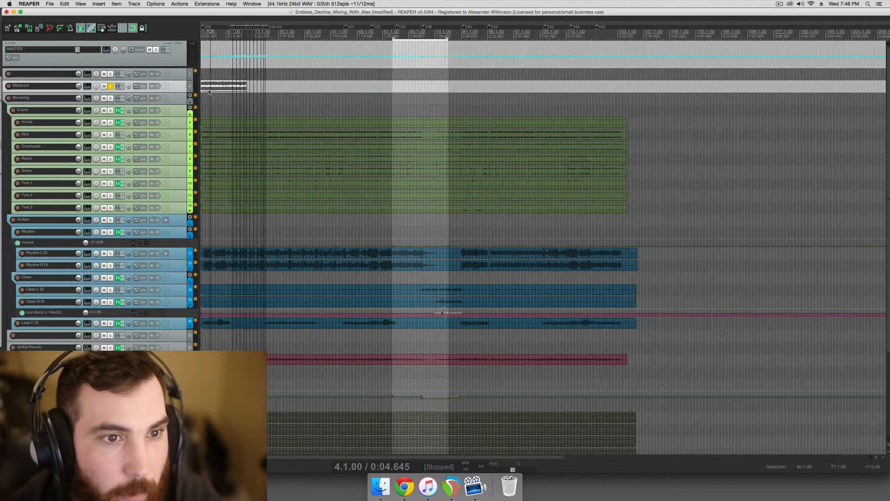
pyautogui.scroll(1, 209, 90)
pyautogui.click(203, 91)
pyautogui.scroll(8, 203, 90)
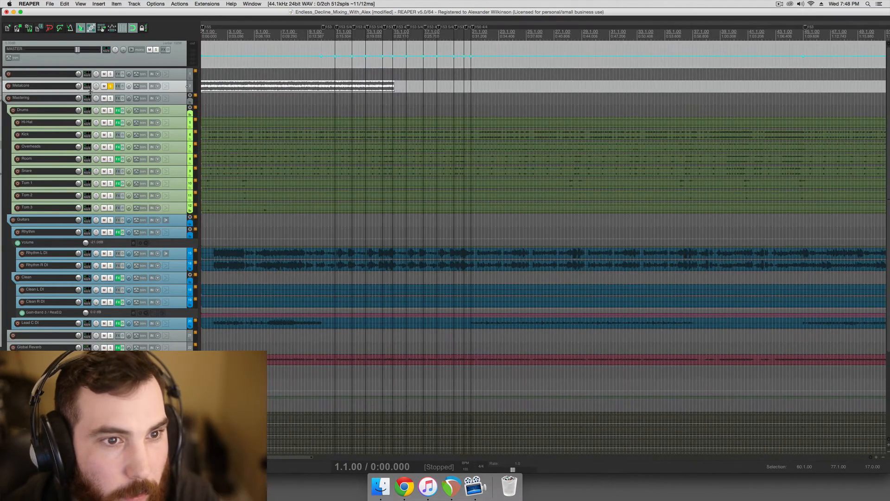
pyautogui.moveTo(79, 86)
pyautogui.mouseDown()
pyautogui.moveTo(78, 95)
pyautogui.moveTo(78, 88)
pyautogui.mouseUp()
pyautogui.press('space')
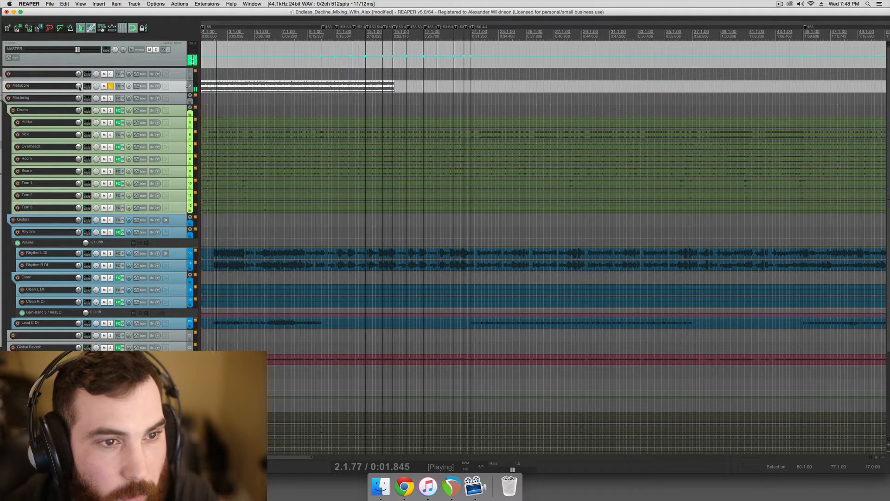
pyautogui.press('space')
pyautogui.click(221, 86)
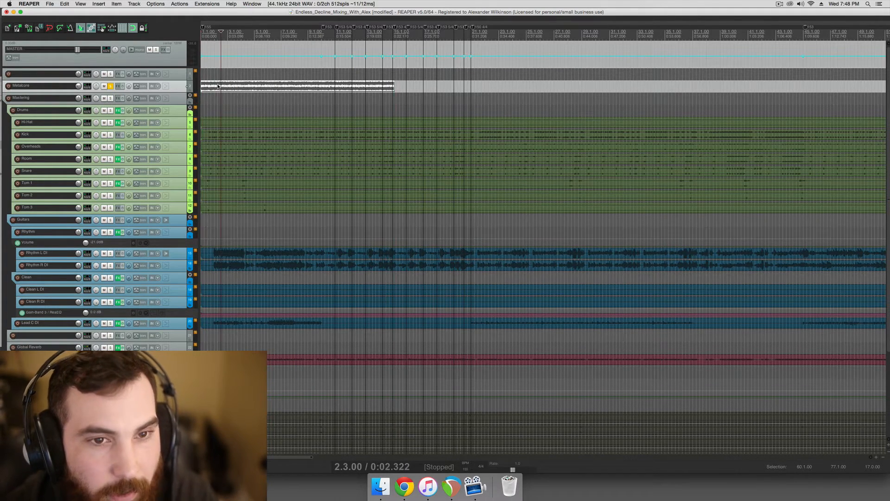
pyautogui.scroll(-5, 216, 86)
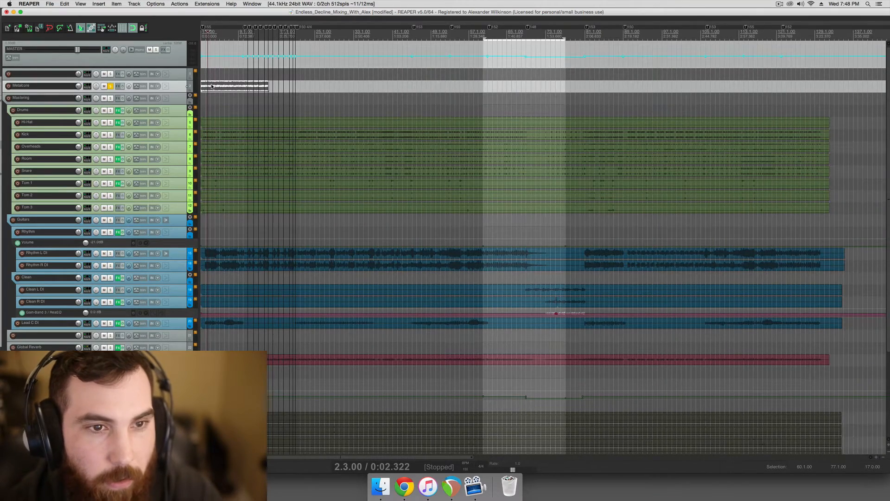
pyautogui.scroll(-4, 212, 86)
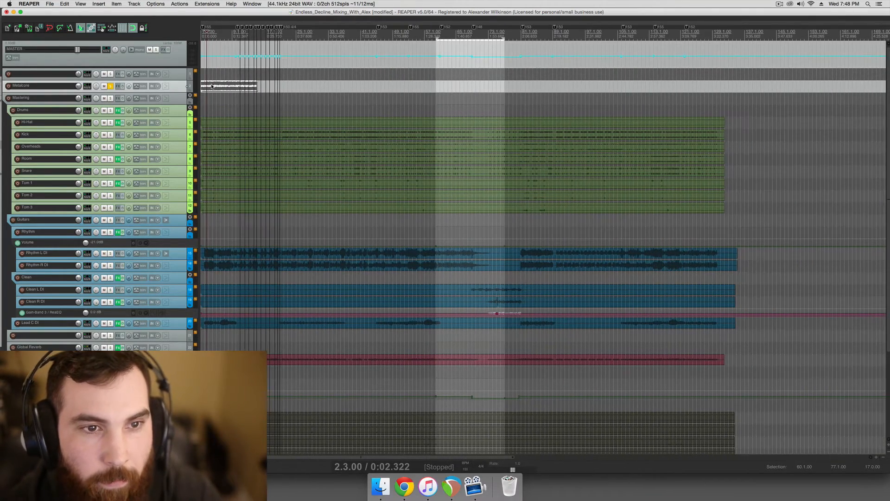
pyautogui.scroll(-3, 212, 86)
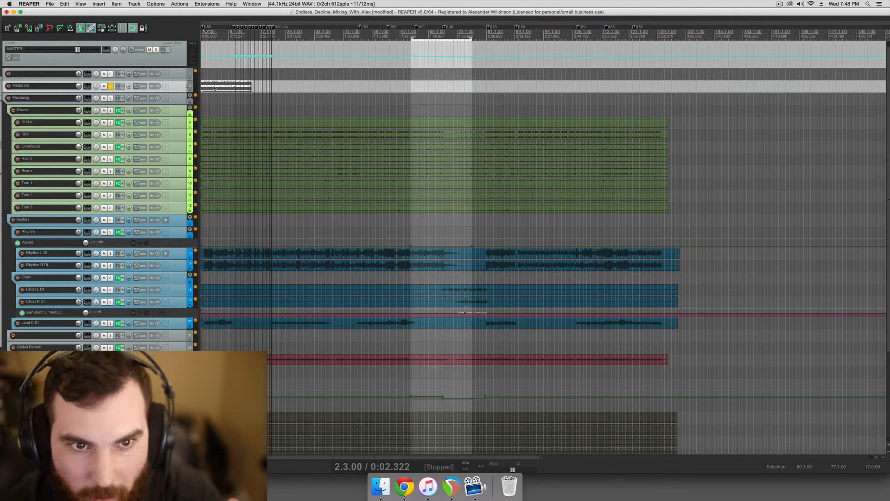
pyautogui.click(213, 89)
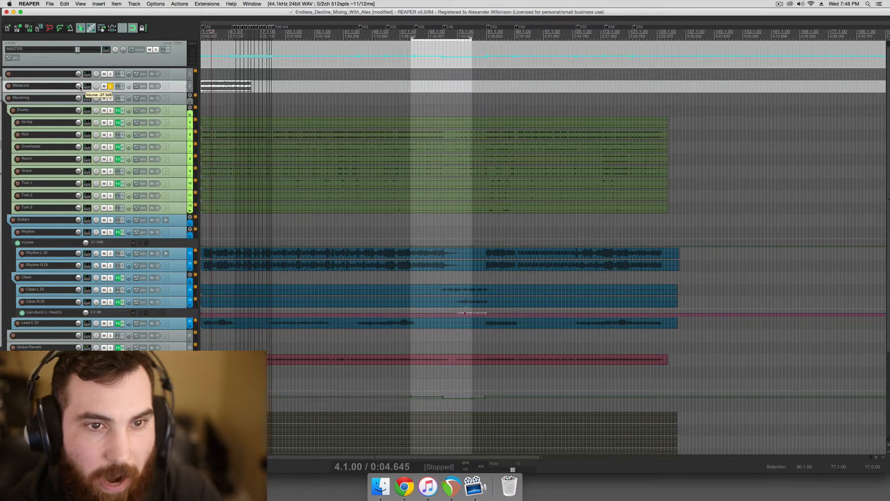
pyautogui.moveTo(80, 87)
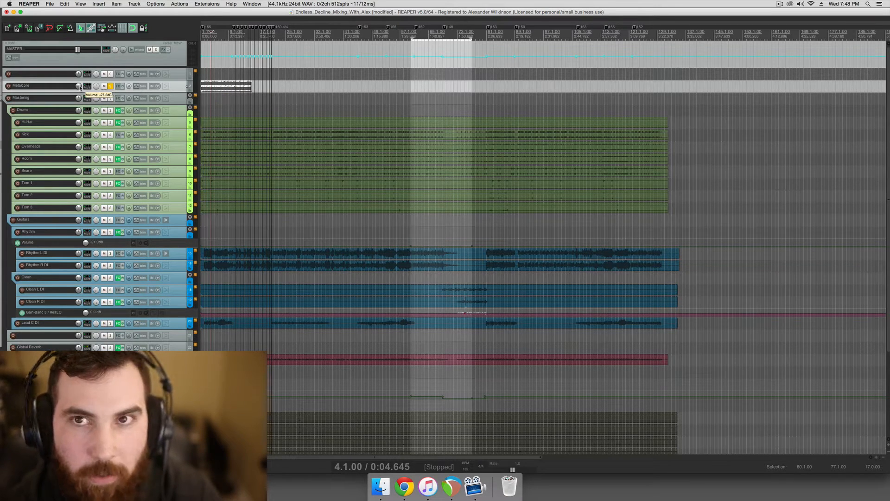
# - Increase the height of the two tracks above the Mastering folder
pyautogui.scroll(-1, 81, 87)
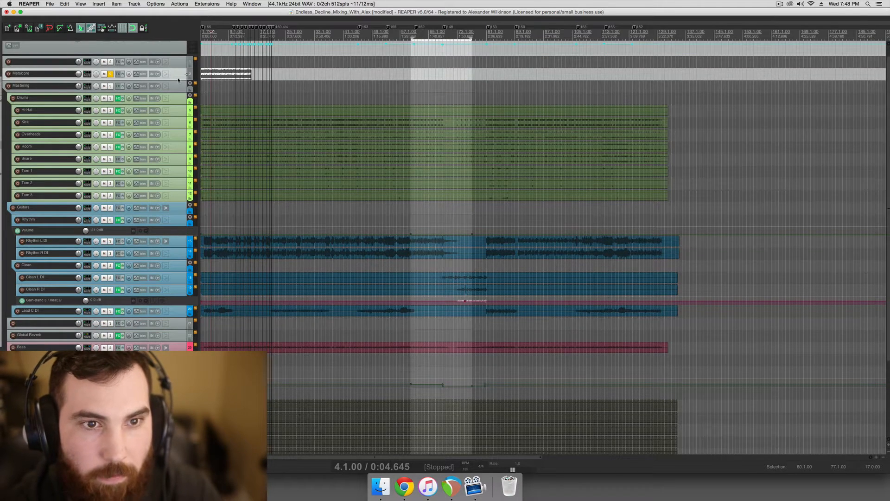
pyautogui.moveTo(178, 80)
pyautogui.mouseDown()
pyautogui.moveTo(178, 97)
pyautogui.moveTo(179, 88)
pyautogui.mouseUp()
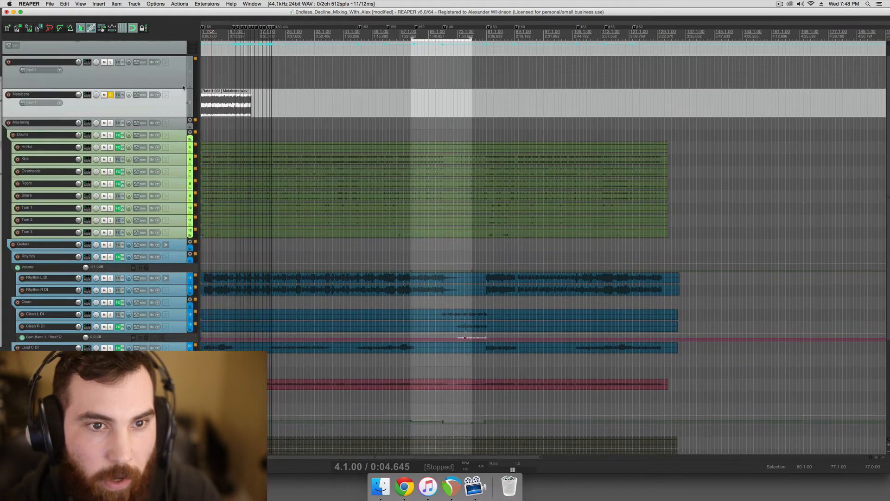
pyautogui.scroll(2, 218, 105)
# - Set the playback rate of the Metalcore.wav item to 1 in its item properties
pyautogui.rightClick(217, 100)
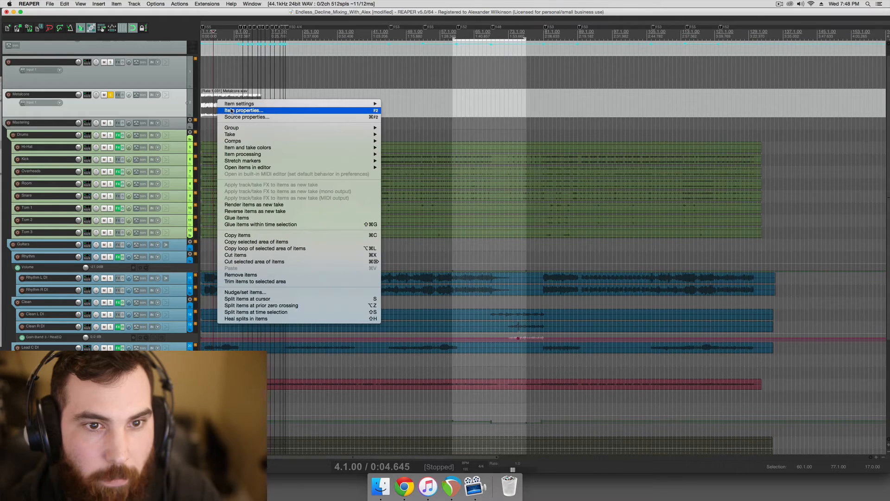
pyautogui.click(230, 110)
pyautogui.doubleClick(324, 158)
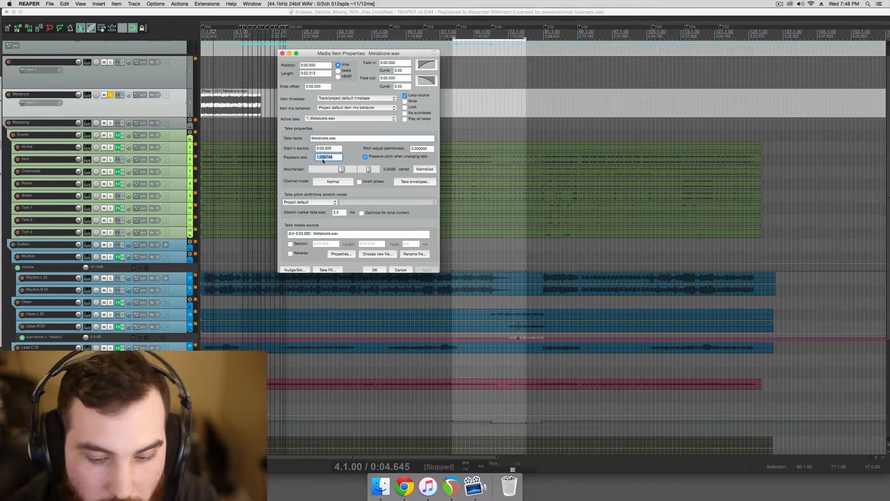
pyautogui.write('1')
pyautogui.click(420, 270)
pyautogui.click(375, 269)
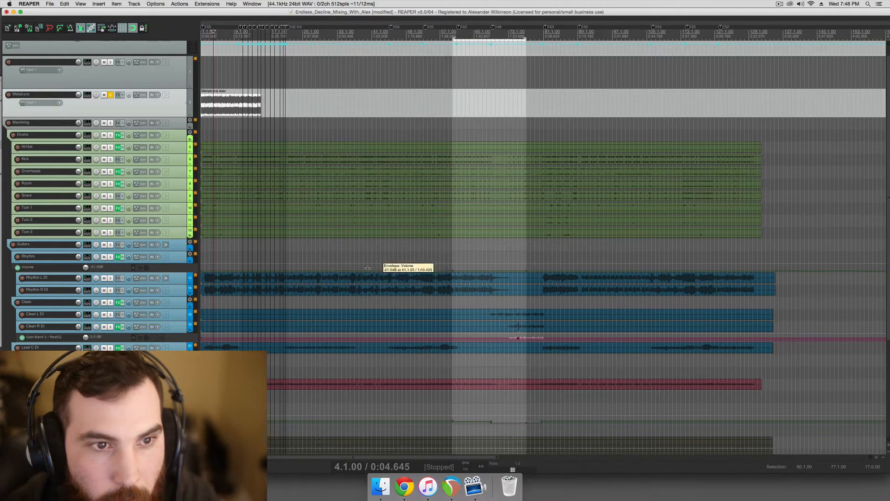
# - Play the Metalcore item briefly from the project start and lower its track volume
pyautogui.press('Home')
pyautogui.press('space')
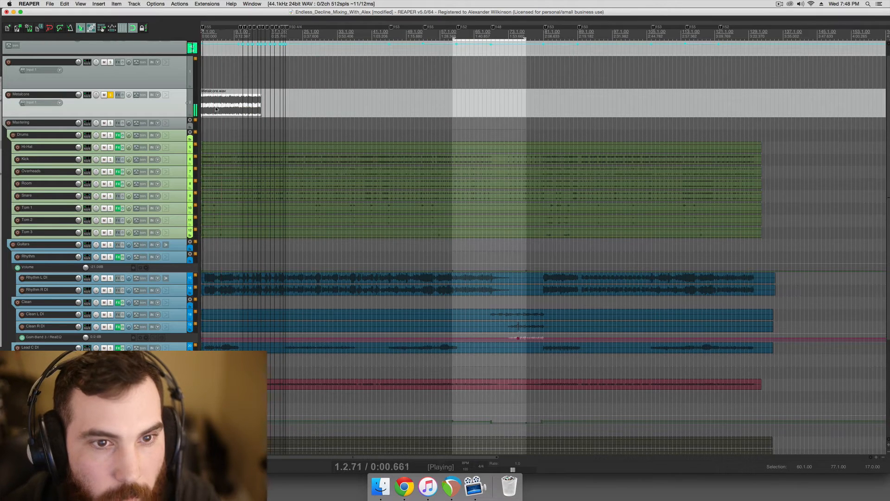
pyautogui.press('space')
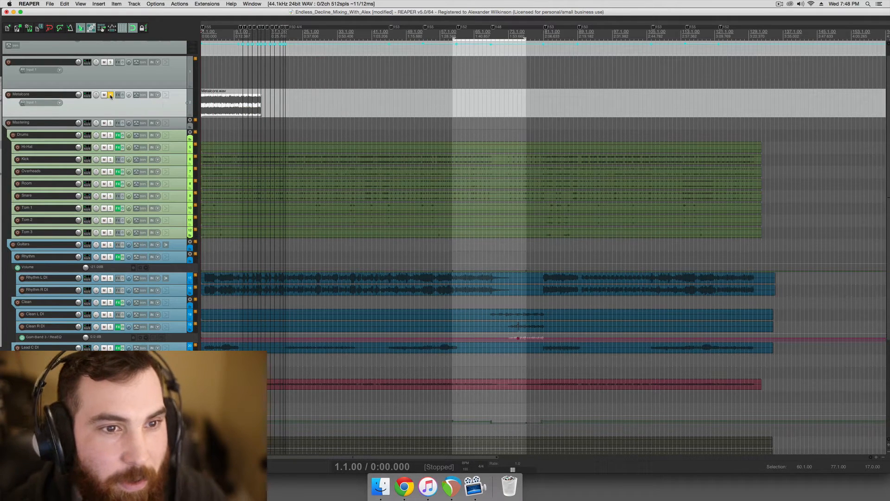
pyautogui.moveTo(78, 94); pyautogui.dragTo(79, 107)
# - Move the Metalcore track above the empty track and rename it Metalcore Ref
pyautogui.click(85, 88)
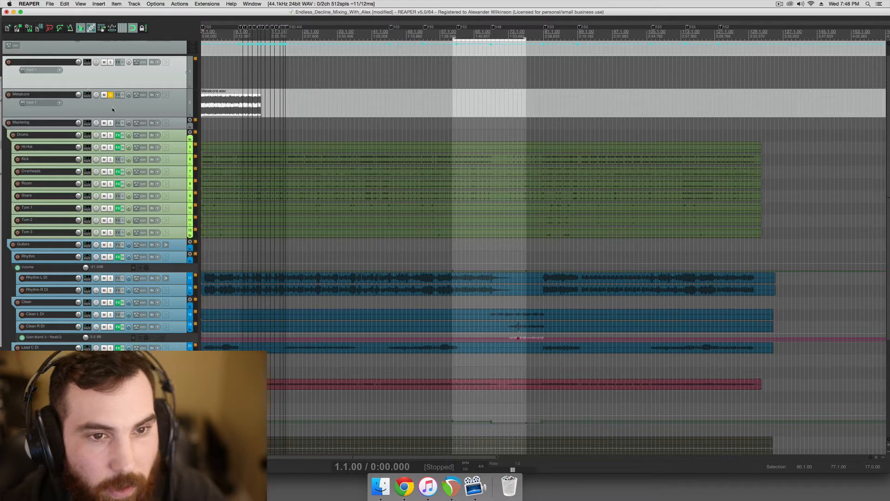
pyautogui.click(141, 104)
pyautogui.moveTo(144, 105); pyautogui.dragTo(84, 61)
pyautogui.doubleClick(60, 65)
pyautogui.press('Right')
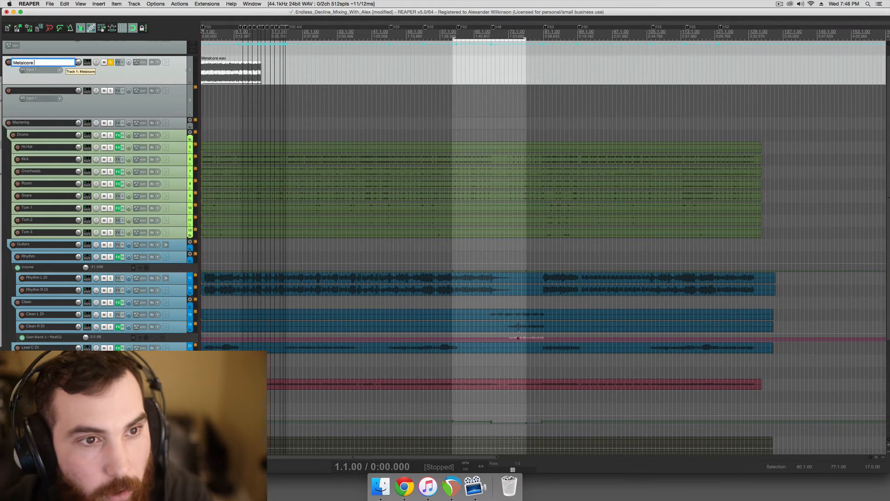
pyautogui.write('Ref')
pyautogui.press('Return')
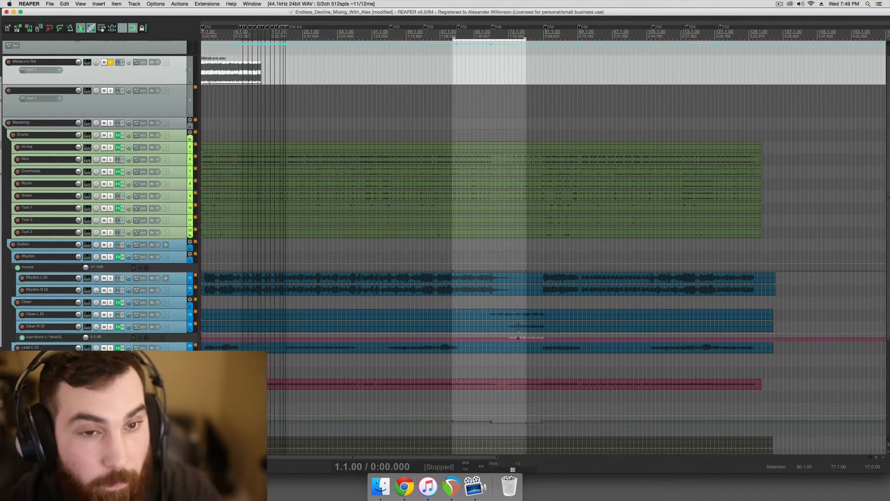
pyautogui.click(177, 101)
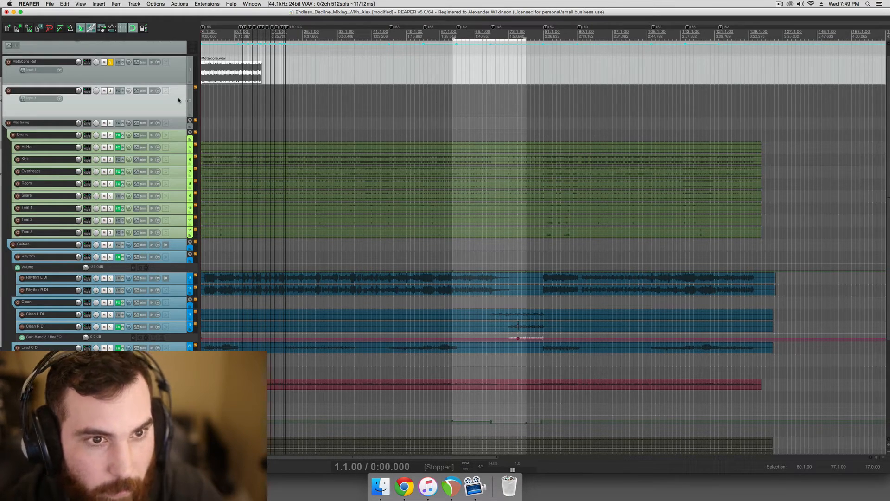
pyautogui.click(230, 101)
pyautogui.scroll(2, 229, 101)
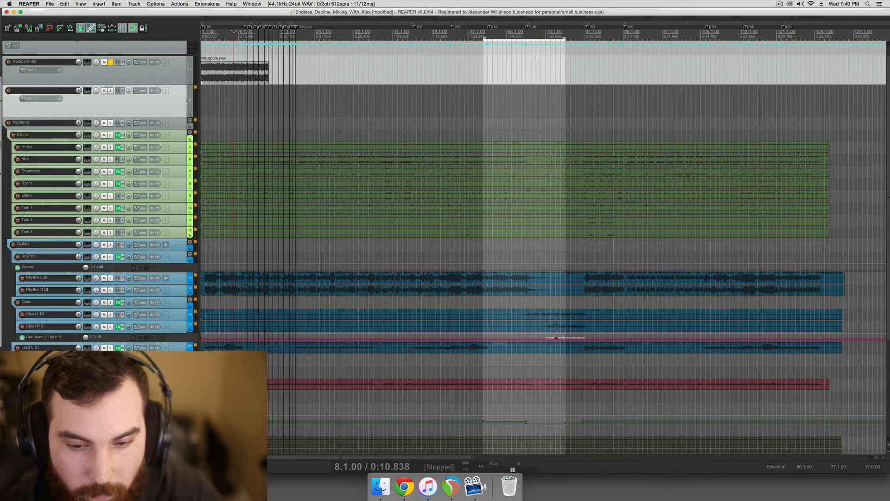
pyautogui.click(136, 81)
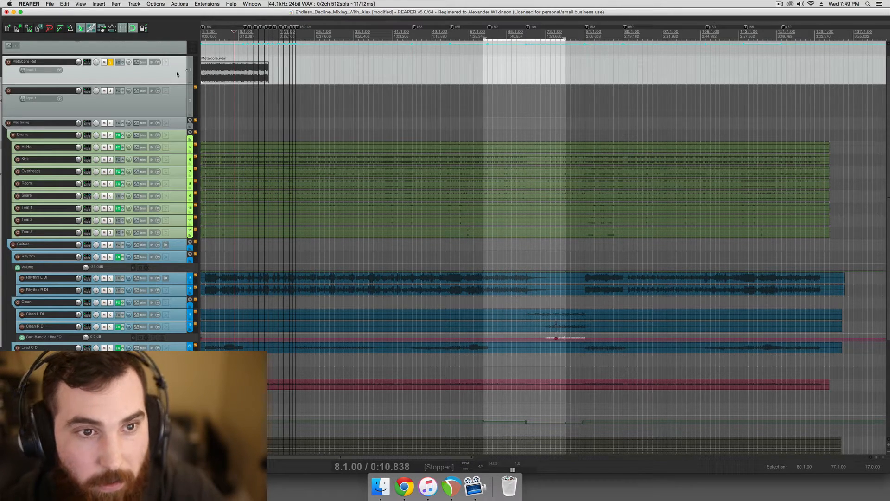
pyautogui.click(174, 91)
pyautogui.click(173, 81)
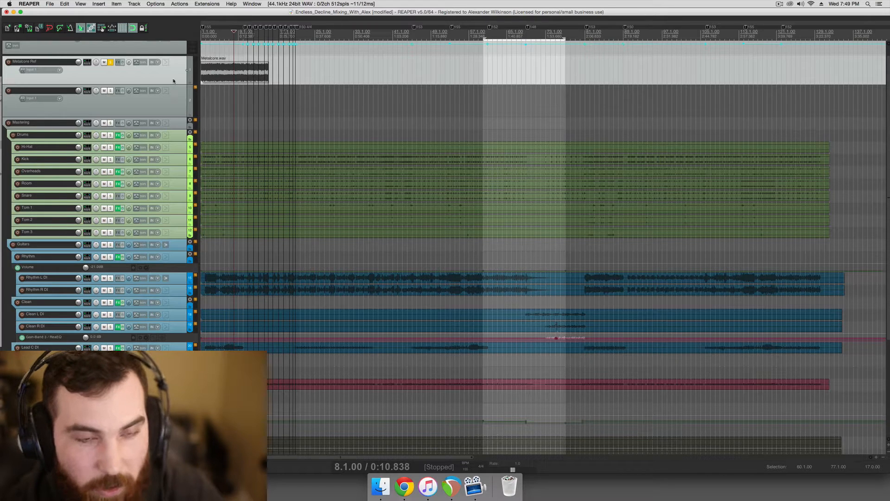
pyautogui.click(168, 107)
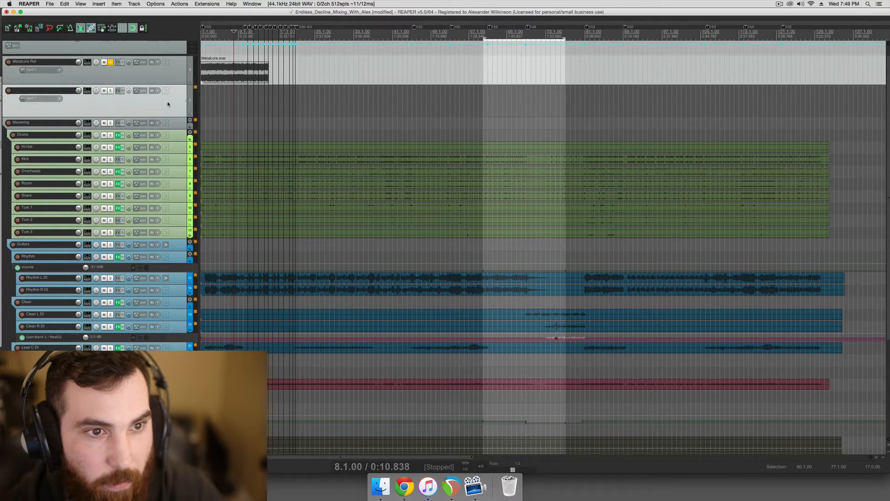
pyautogui.click(111, 62)
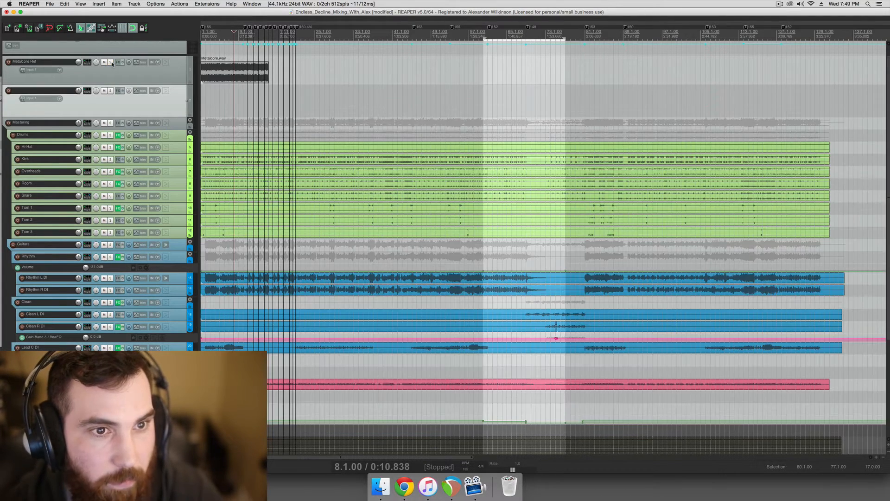
pyautogui.click(111, 62)
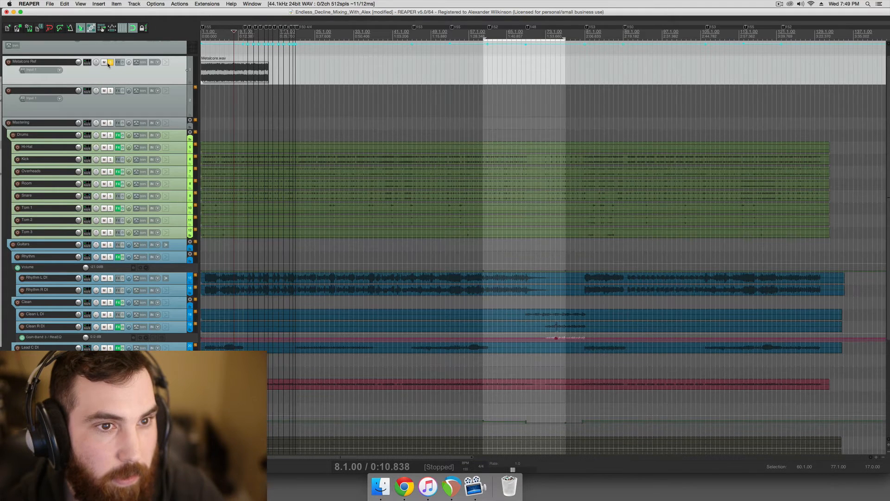
# - Name the empty track above the Mastering folder Master Check and solo it
pyautogui.click(86, 63)
pyautogui.doubleClick(61, 91)
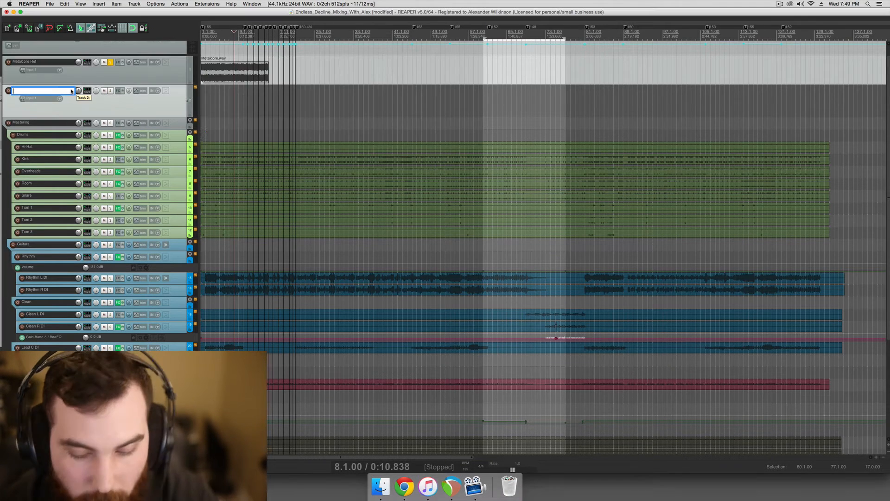
pyautogui.write('Master Check')
pyautogui.press('Return')
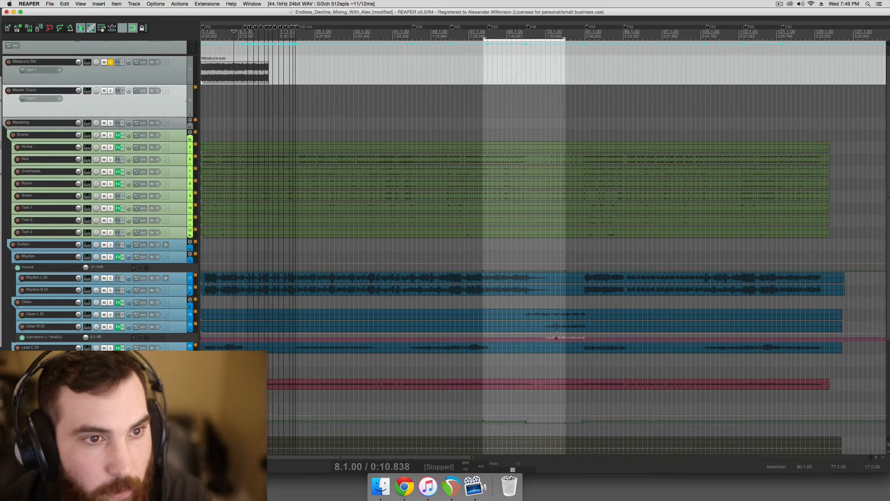
pyautogui.click(110, 90)
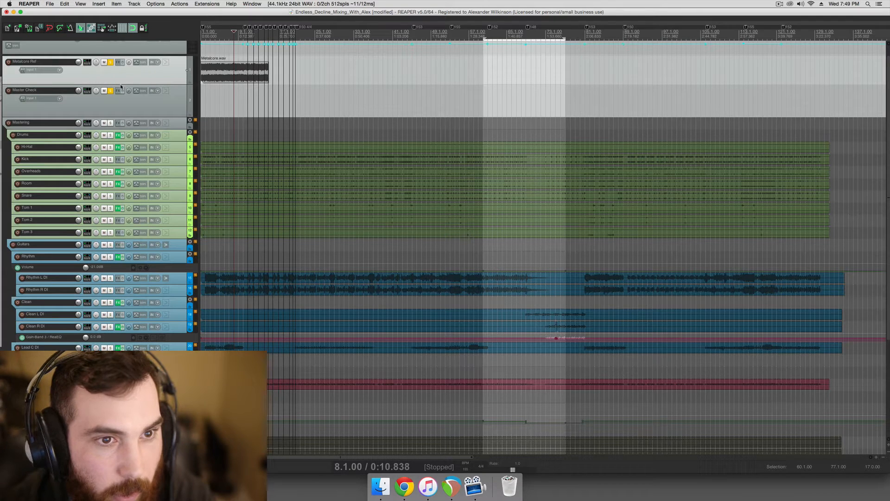
# - Send the Metalcore Ref track to channels 3/4 of the Master Check track as a Pre-Fader (Post-FX) send
pyautogui.moveTo(81, 80); pyautogui.dragTo(73, 102)
pyautogui.click(128, 95)
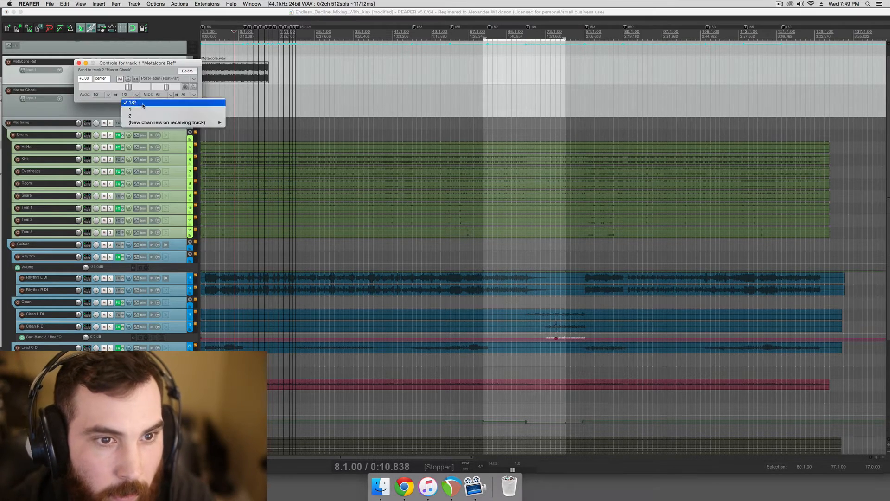
pyautogui.moveTo(148, 124)
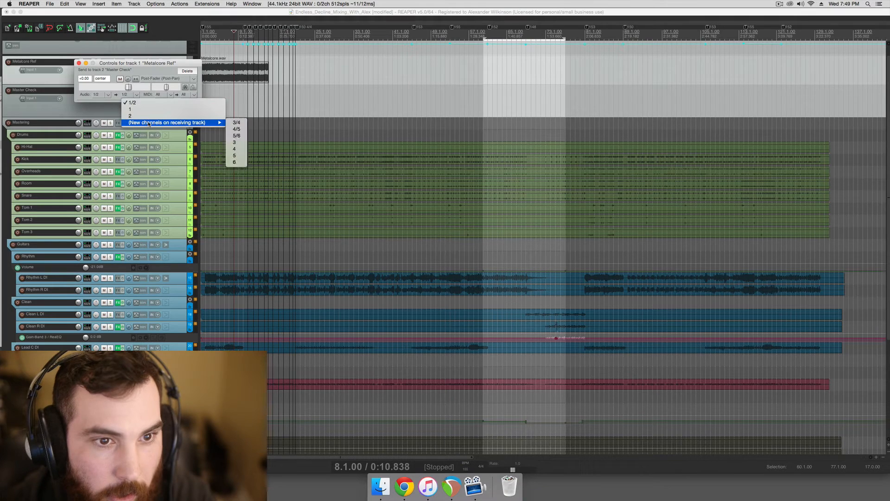
pyautogui.click(237, 123)
pyautogui.click(182, 80)
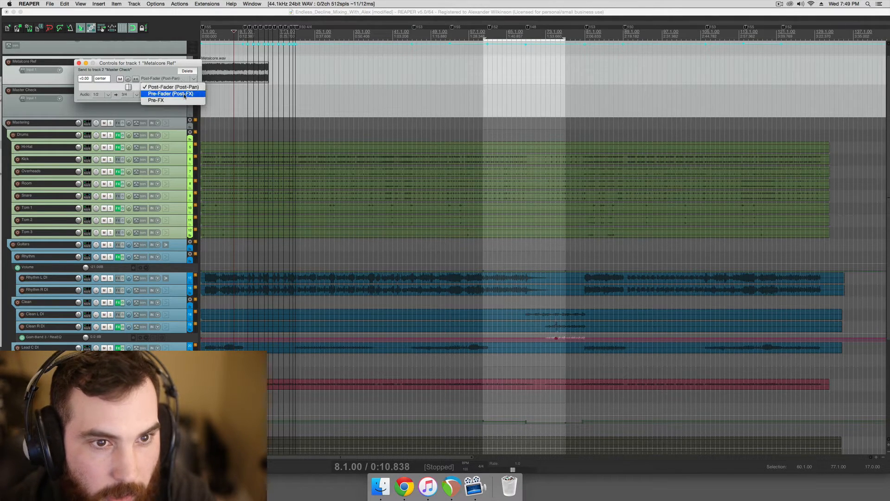
pyautogui.click(185, 95)
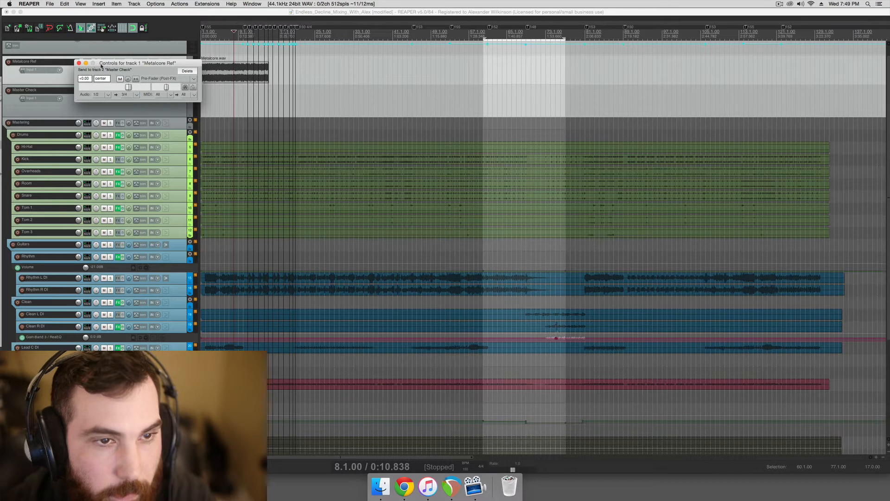
pyautogui.click(78, 63)
# - Add the VST FabFilter Pro-Q 2 to the Master Check track and move its window clear of the track list
pyautogui.click(119, 90)
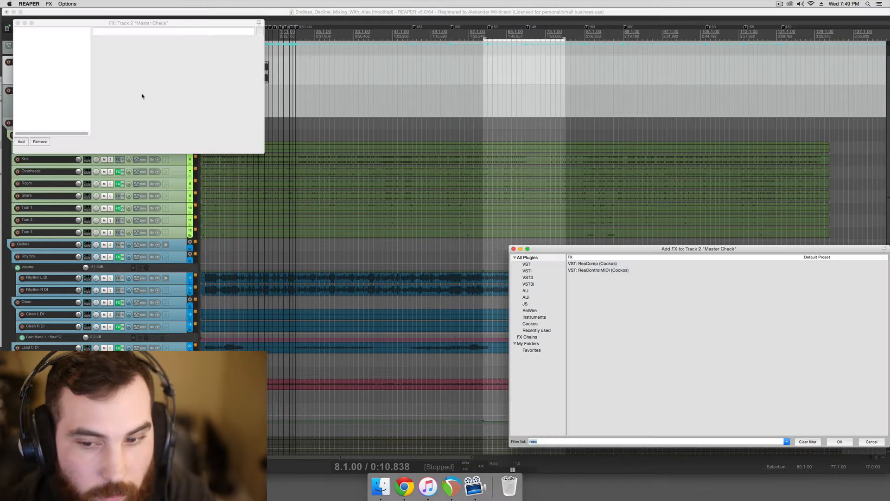
pyautogui.write('fabfilter')
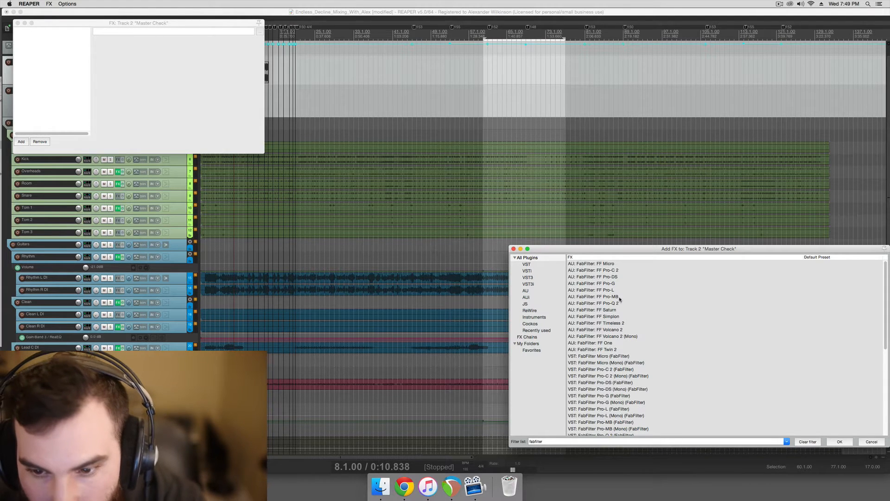
pyautogui.scroll(-5, 630, 324)
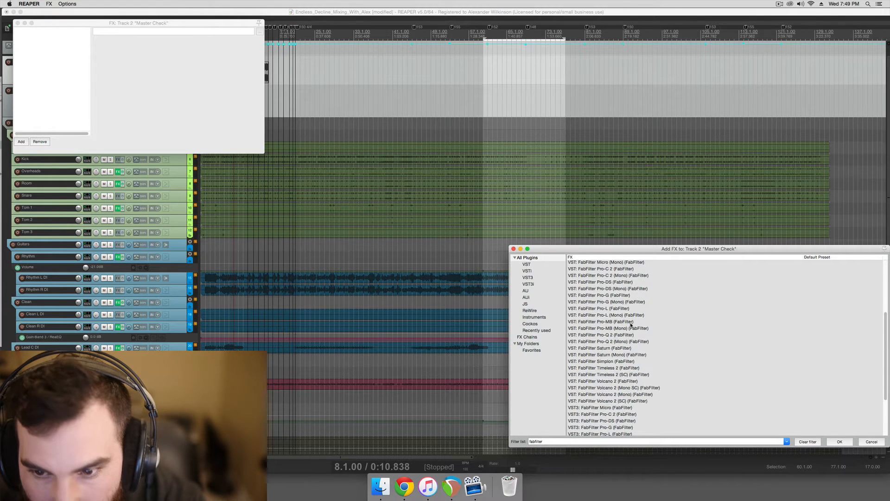
pyautogui.scroll(2, 631, 325)
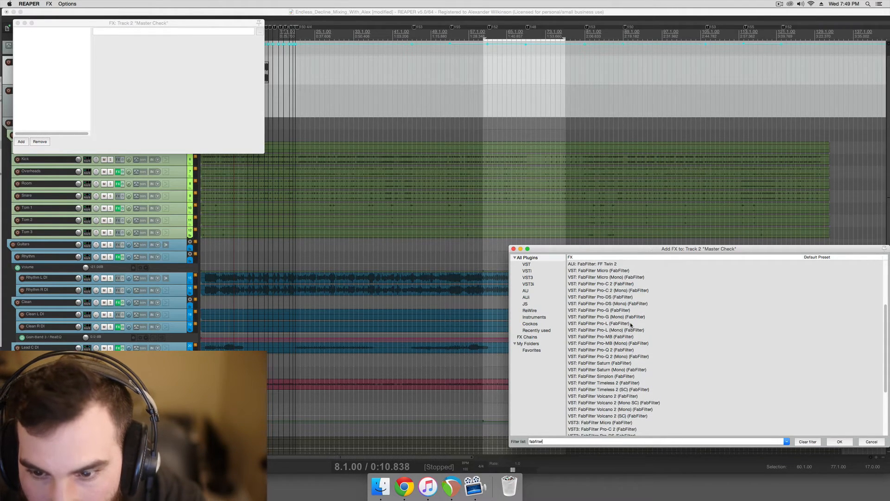
pyautogui.doubleClick(621, 350)
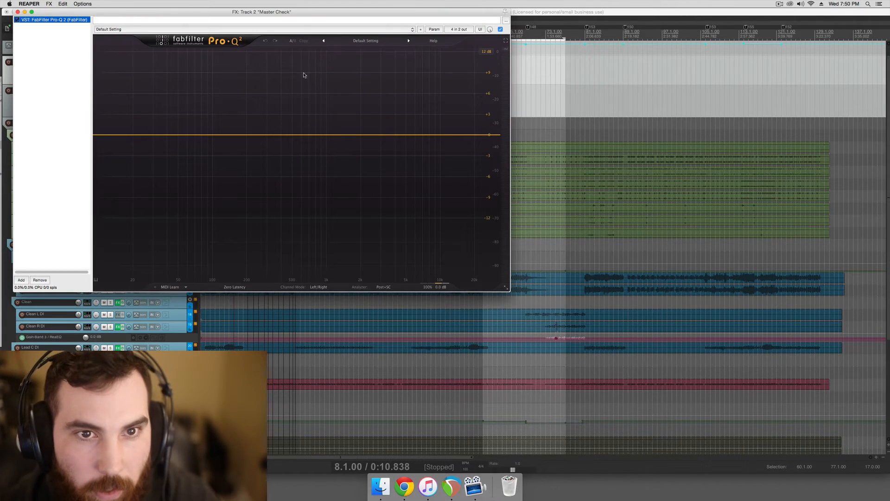
pyautogui.moveTo(290, 11); pyautogui.dragTo(515, 94)
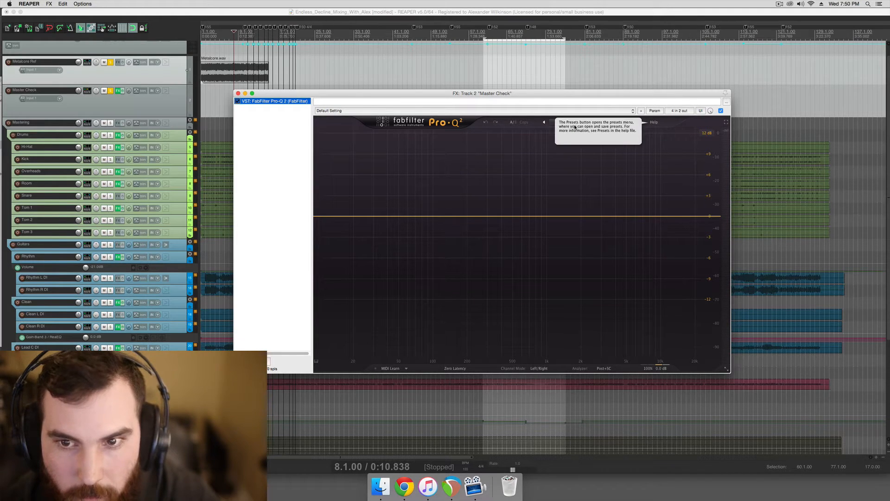
# - Send the Mastering folder to channels 1/2 of the Master Check track as a Pre-Fader (Post-FX) send
pyautogui.click(66, 123)
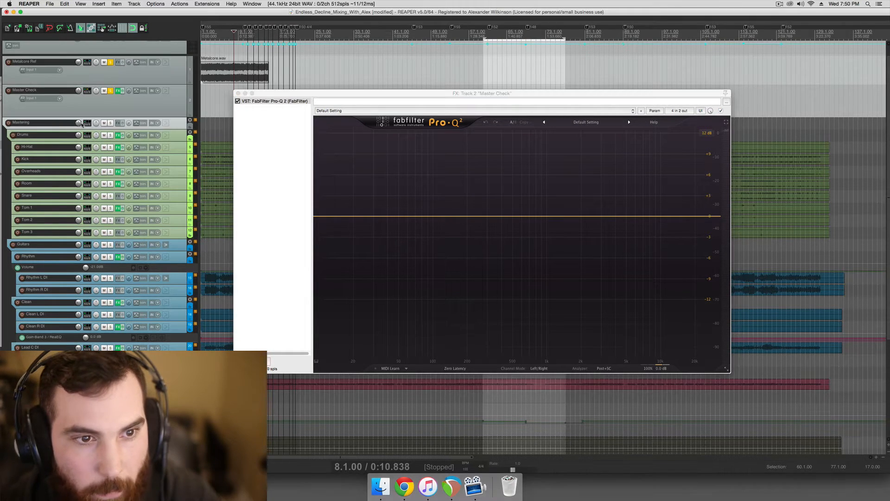
pyautogui.moveTo(85, 104); pyautogui.dragTo(90, 102)
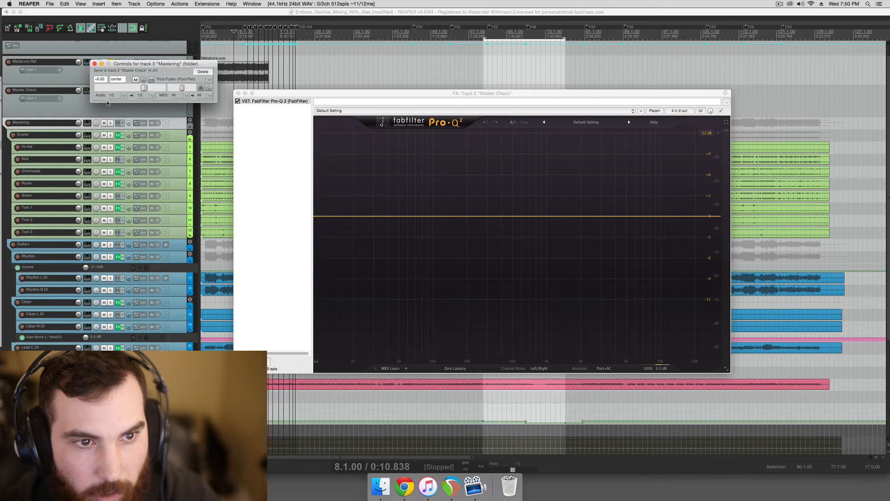
pyautogui.click(171, 81)
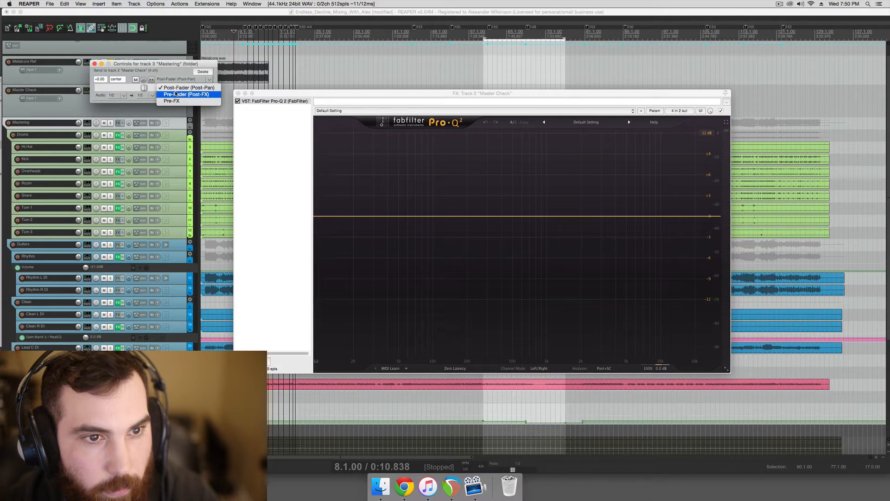
pyautogui.click(175, 93)
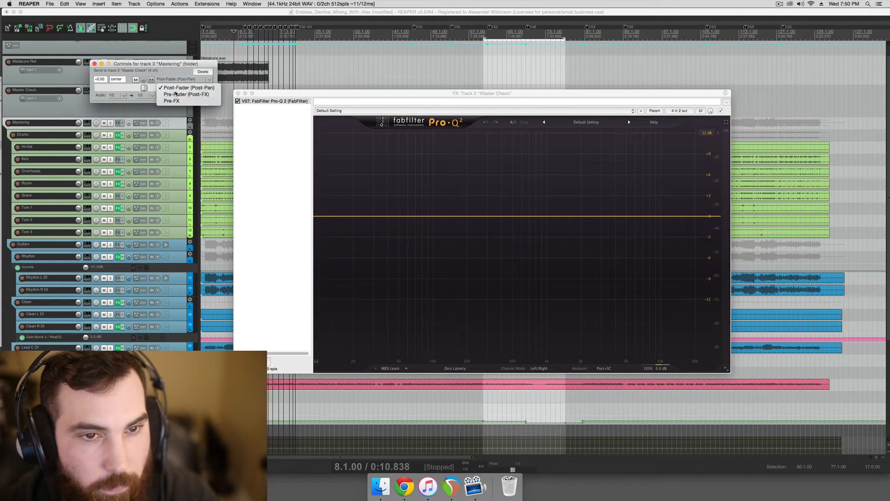
pyautogui.click(94, 64)
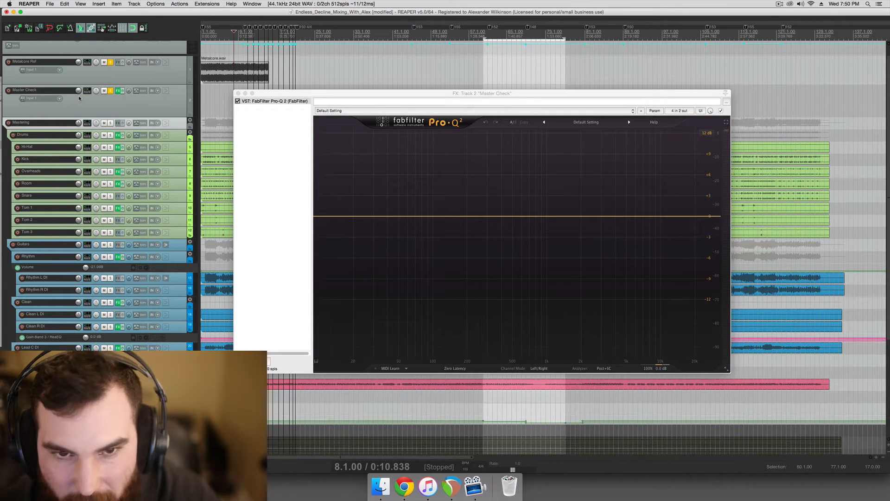
# - Review the receives in the Master Check track's routing settings
pyautogui.click(214, 103)
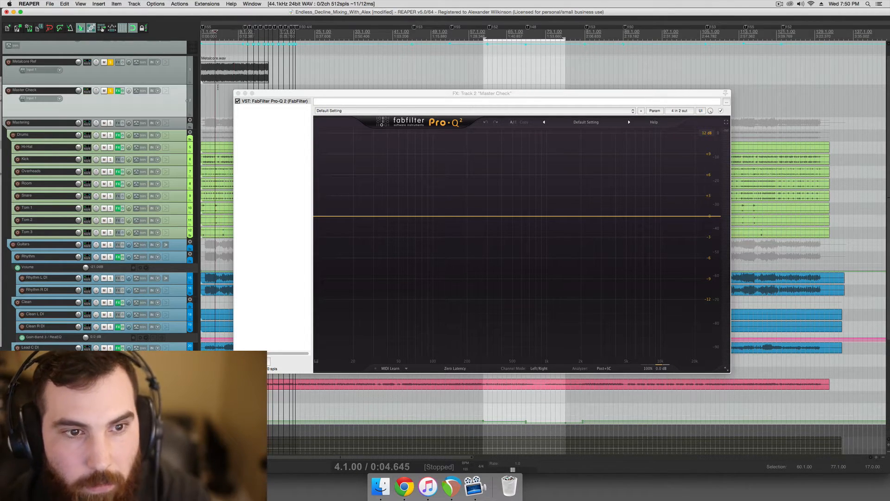
pyautogui.click(90, 91)
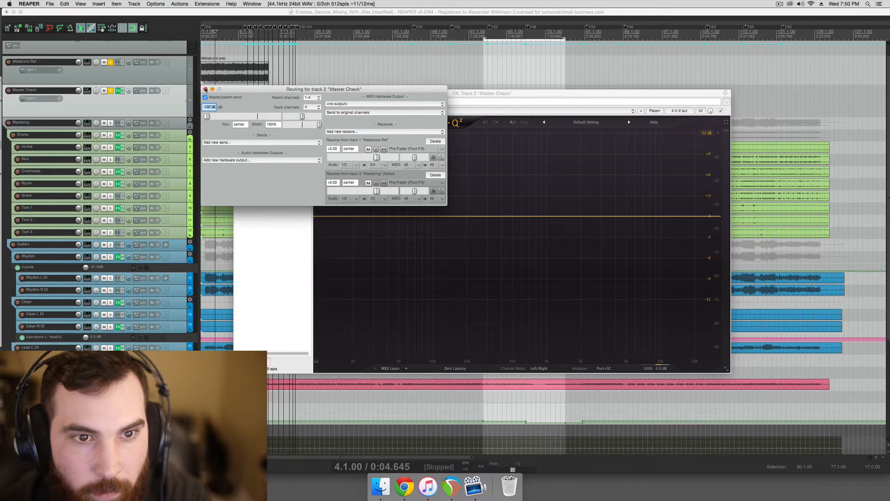
pyautogui.click(205, 89)
# - Play the project repeatedly from bar 3 and compare the mix and reference spectra in the Pro-Q 2 analyzer
pyautogui.click(209, 93)
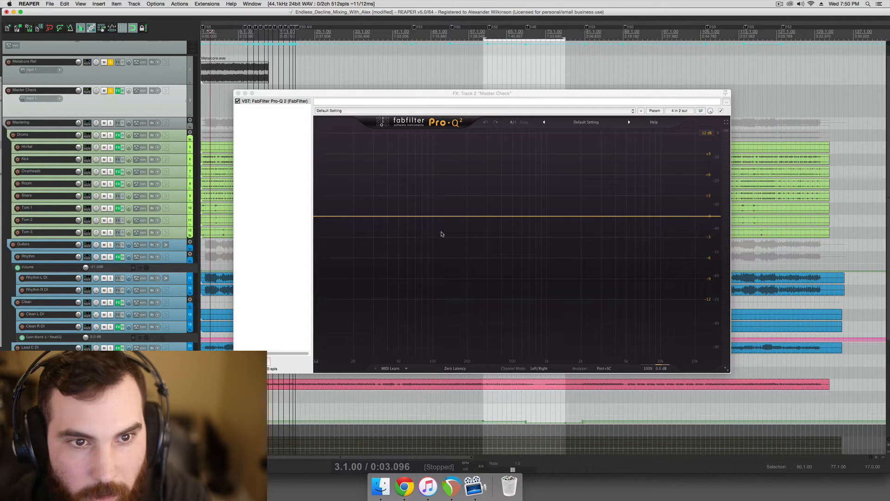
pyautogui.click(472, 269)
pyautogui.press('space')
pyautogui.moveTo(607, 370)
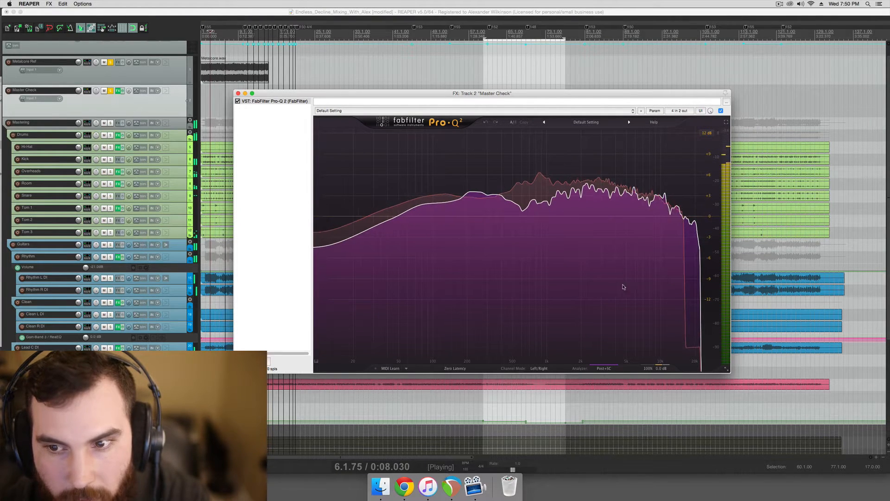
pyautogui.press('space')
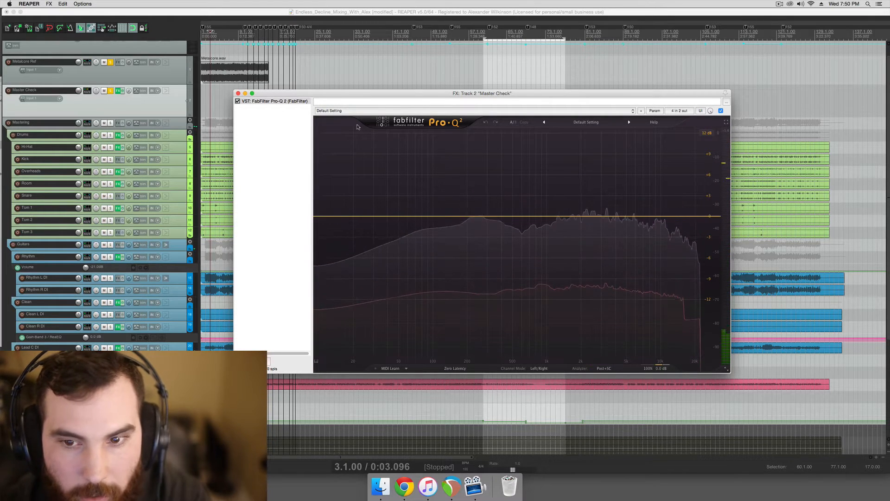
pyautogui.press('space')
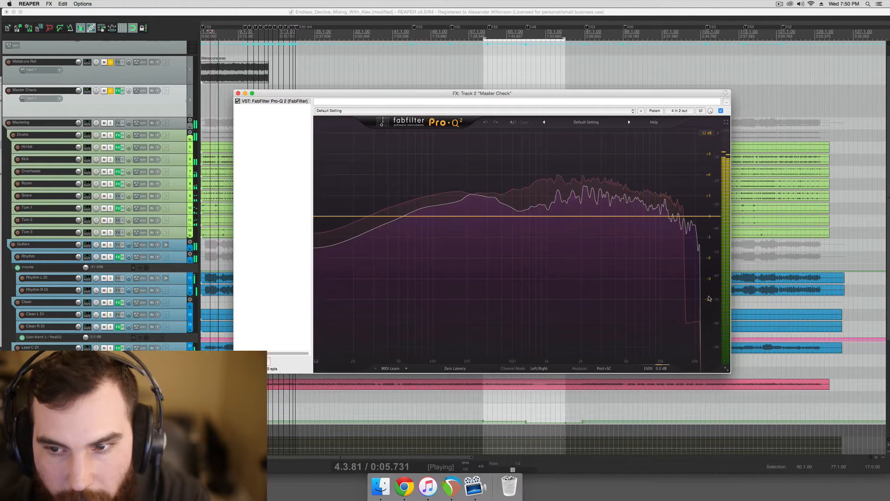
pyautogui.press('space')
pyautogui.press('space')
pyautogui.press('space')
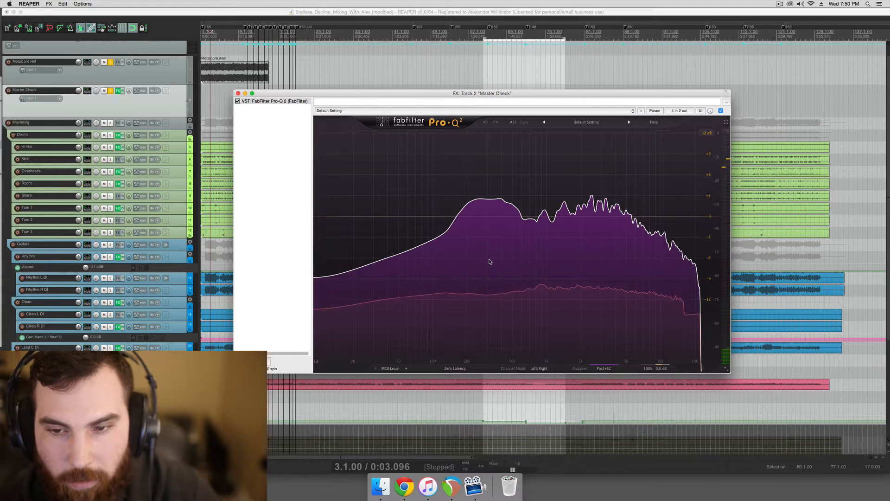
pyautogui.press('space')
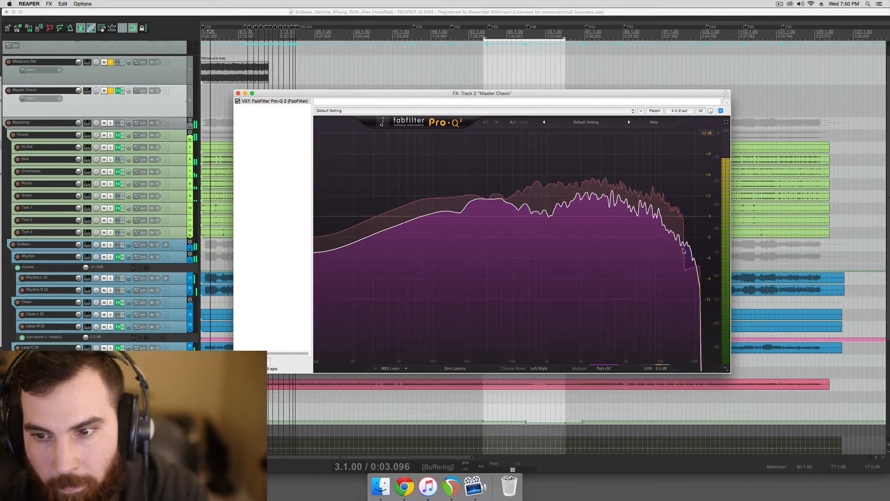
pyautogui.press('space')
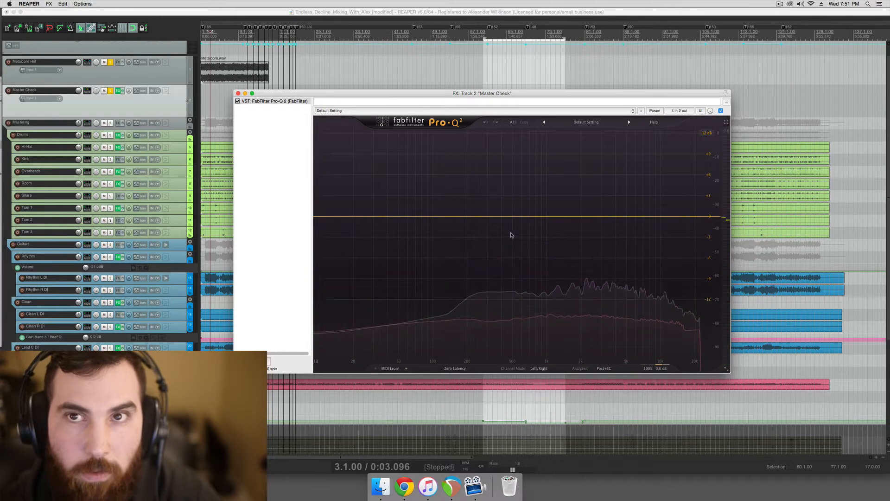
# - Turn off solo on the Metalcore Ref and Master Check tracks and return the edit cursor to the project start
pyautogui.click(226, 125)
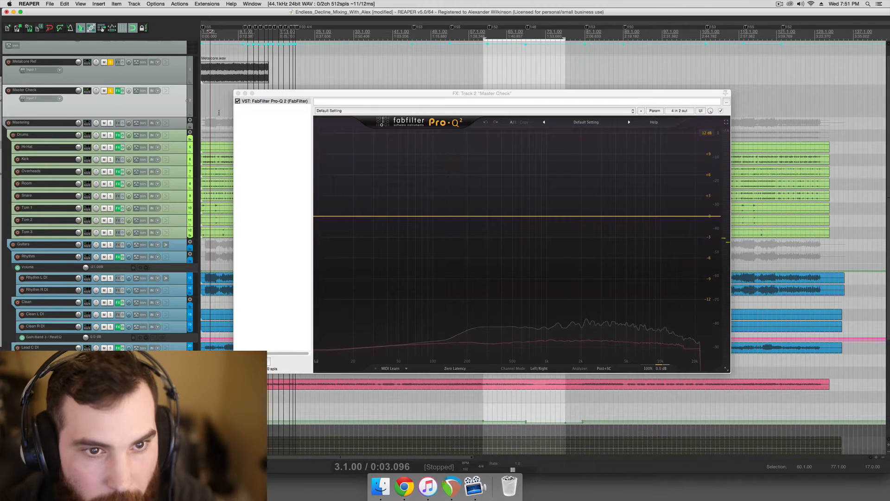
pyautogui.scroll(2, 212, 112)
pyautogui.scroll(2, 212, 112)
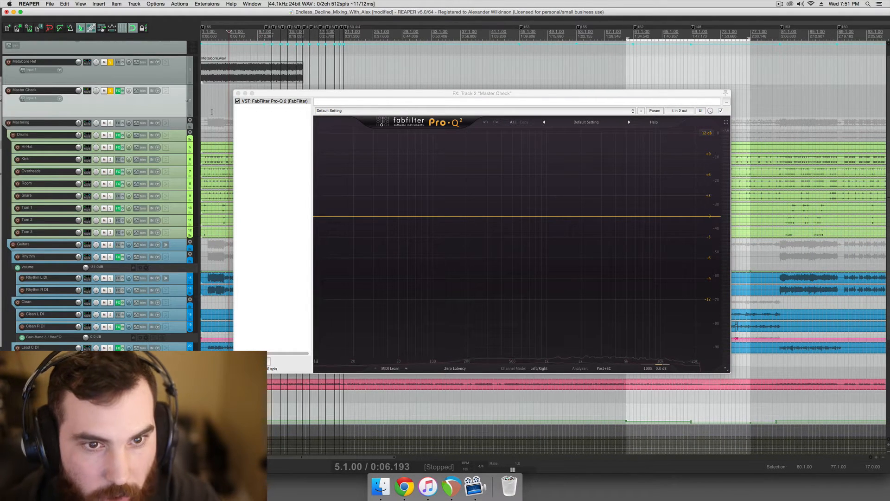
pyautogui.click(111, 91)
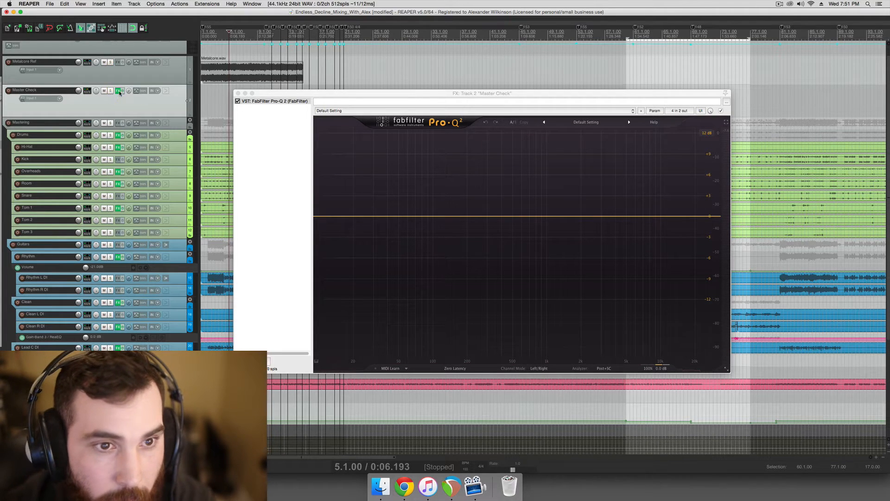
pyautogui.click(211, 120)
pyautogui.press('w')
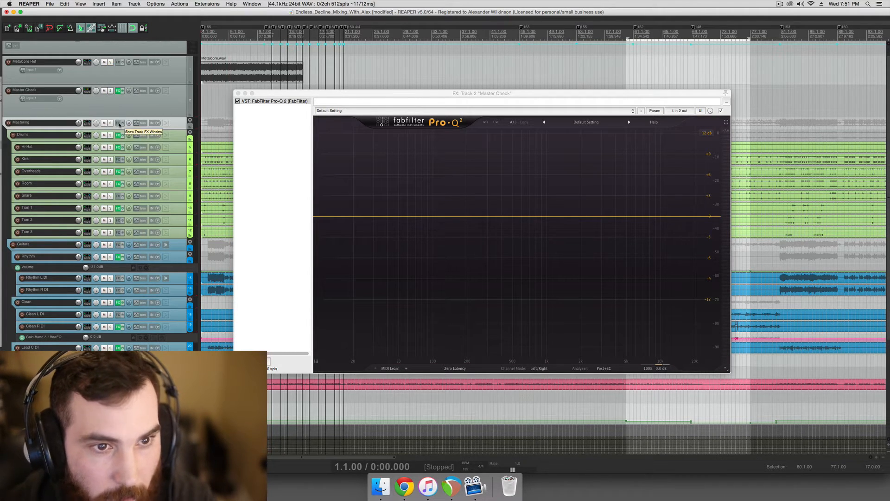
# - Insert the FabFilter Pro-L limiter on the Mastering folder track
pyautogui.click(119, 123)
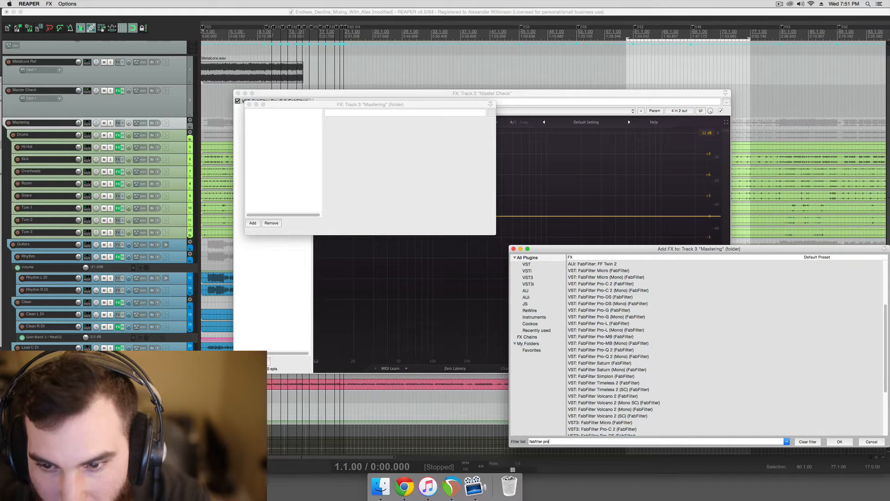
pyautogui.click(629, 344)
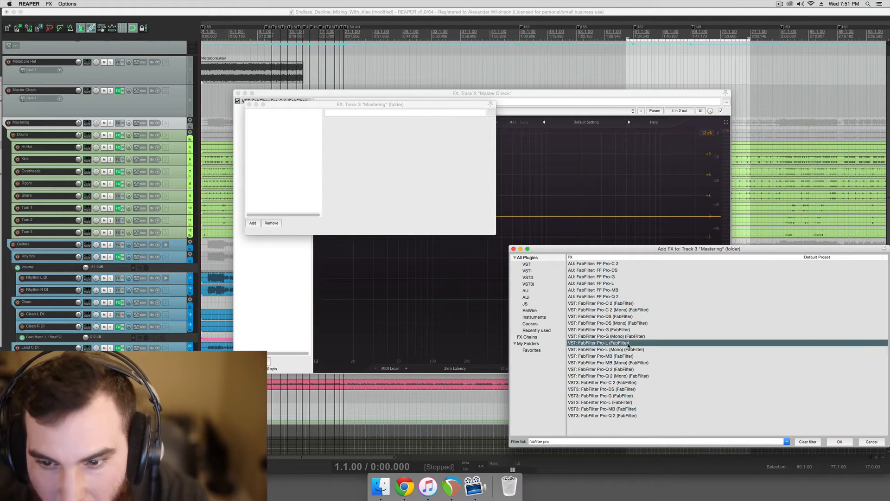
pyautogui.press('Return')
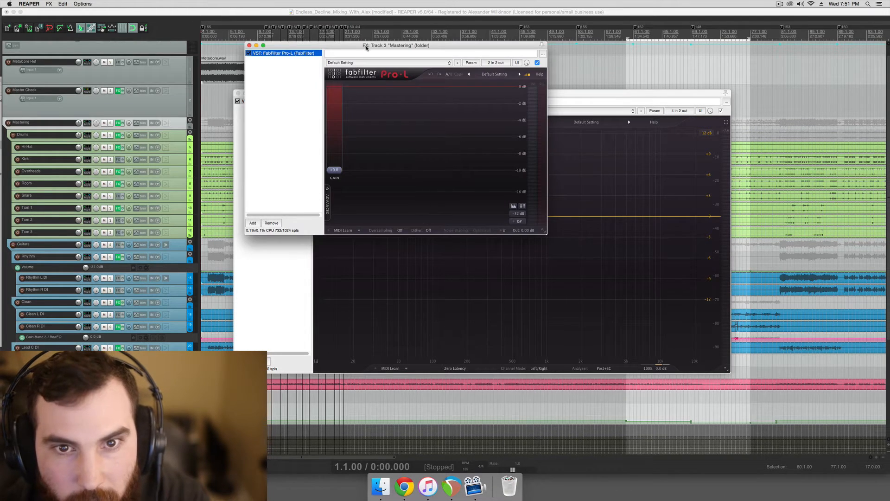
pyautogui.moveTo(366, 47); pyautogui.dragTo(498, 138)
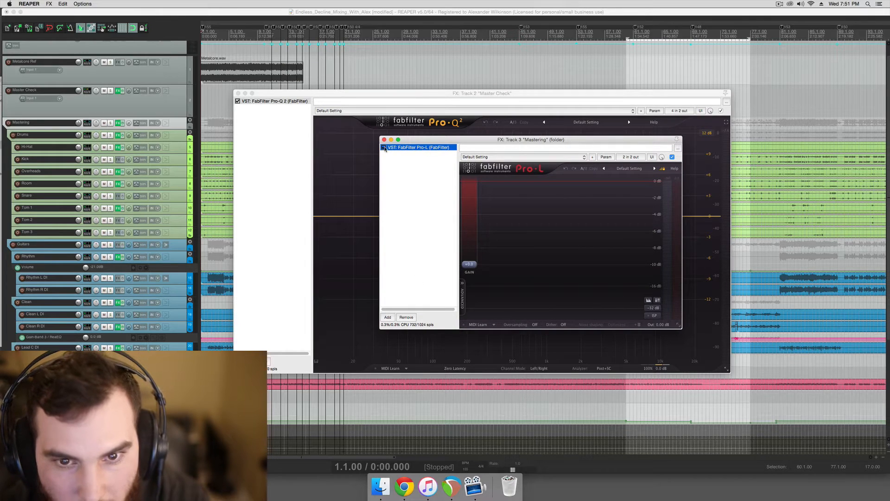
# - Try the JS NP1136 Peak Limiter on the Mastering folder and remove it from the effects chain
pyautogui.click(387, 318)
pyautogui.write('limit')
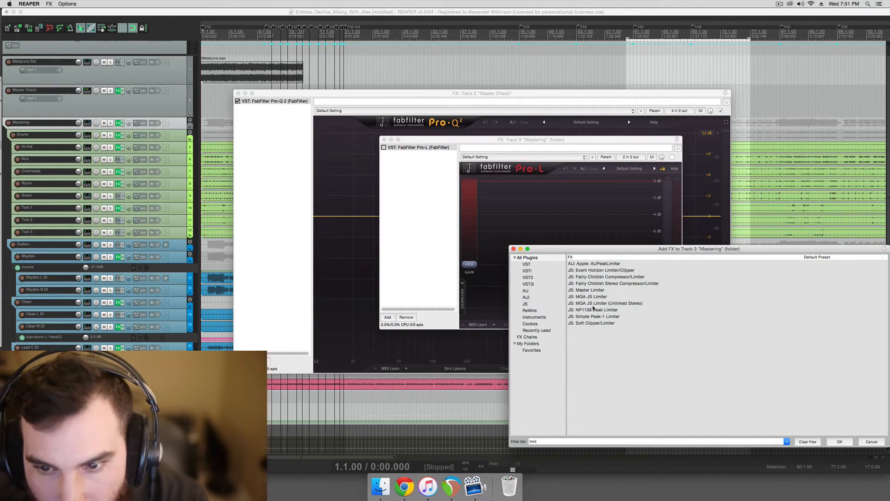
pyautogui.doubleClick(594, 310)
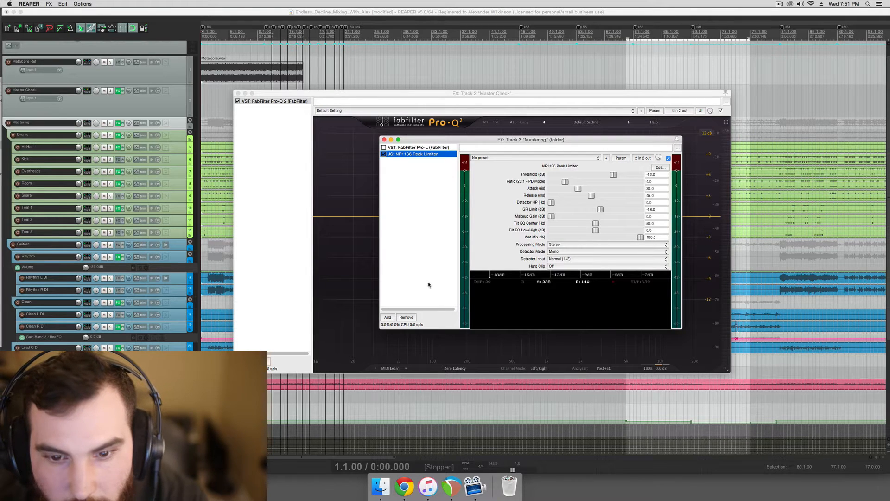
pyautogui.click(406, 317)
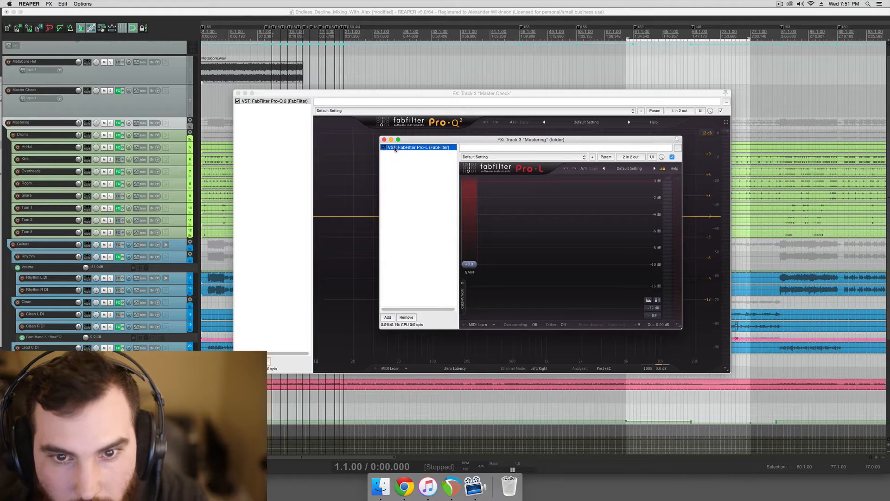
# - Raise the Pro-L gain to about 8.3 dB while playing the mix from the project start
pyautogui.moveTo(394, 139); pyautogui.dragTo(298, 173)
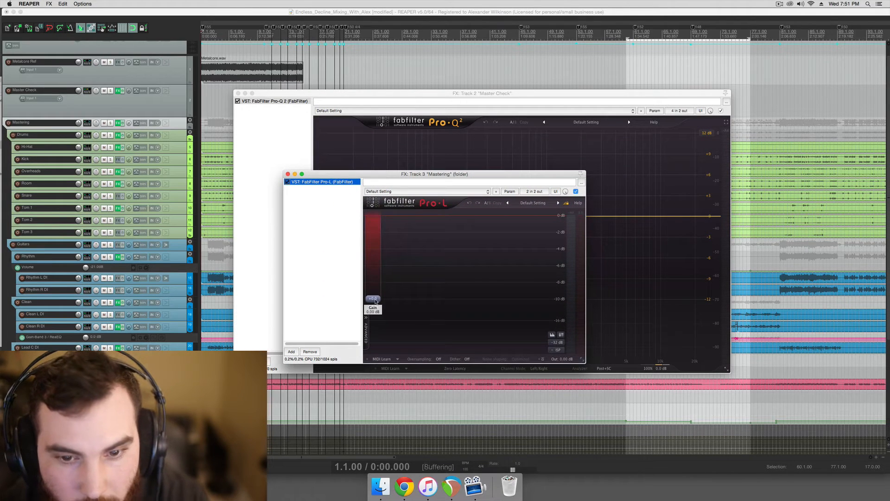
pyautogui.press('space')
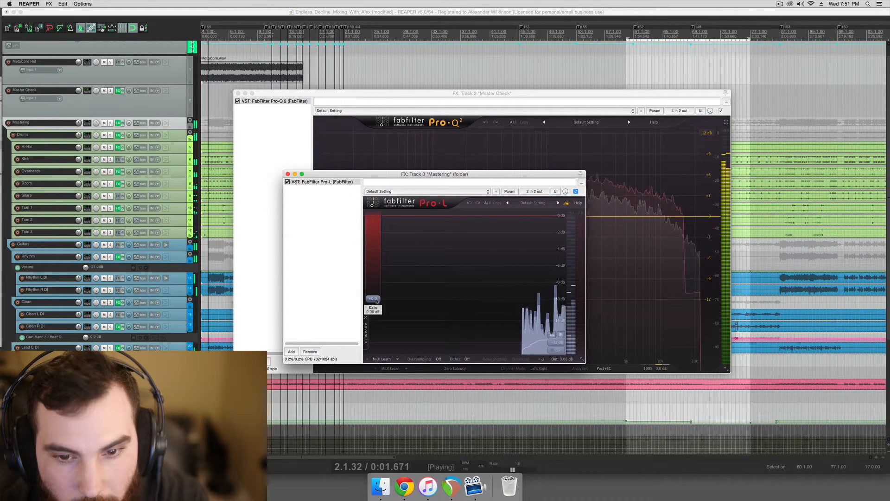
pyautogui.moveTo(376, 299); pyautogui.dragTo(379, 277)
pyautogui.press('space')
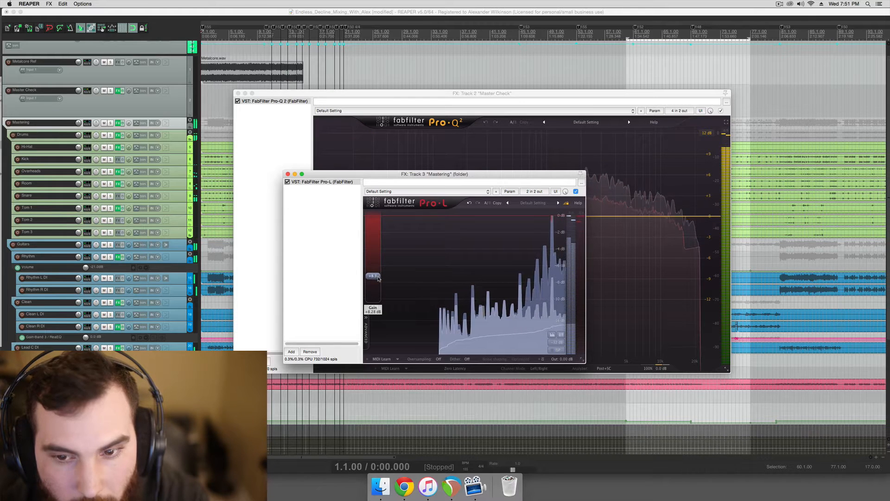
# - Shorten the release and lengthen the attack in Pro-L's advanced settings, keeping the Allround style
pyautogui.click(365, 331)
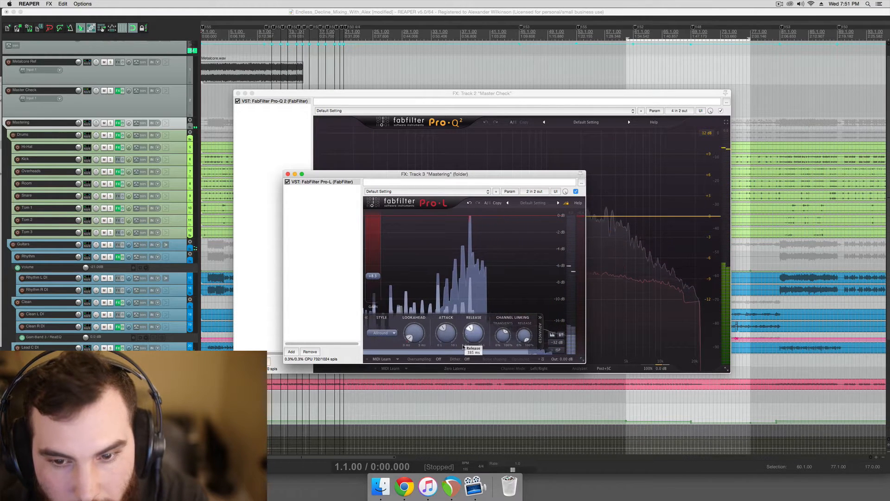
pyautogui.moveTo(470, 331); pyautogui.dragTo(444, 323)
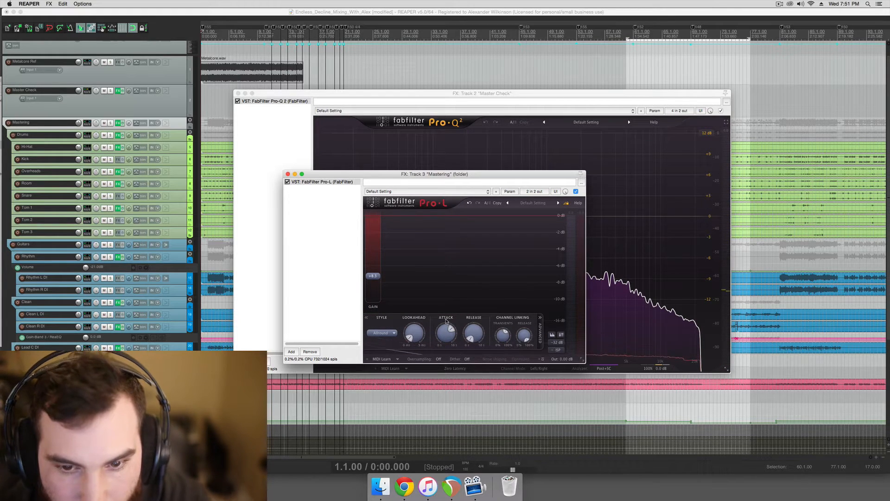
pyautogui.click(394, 334)
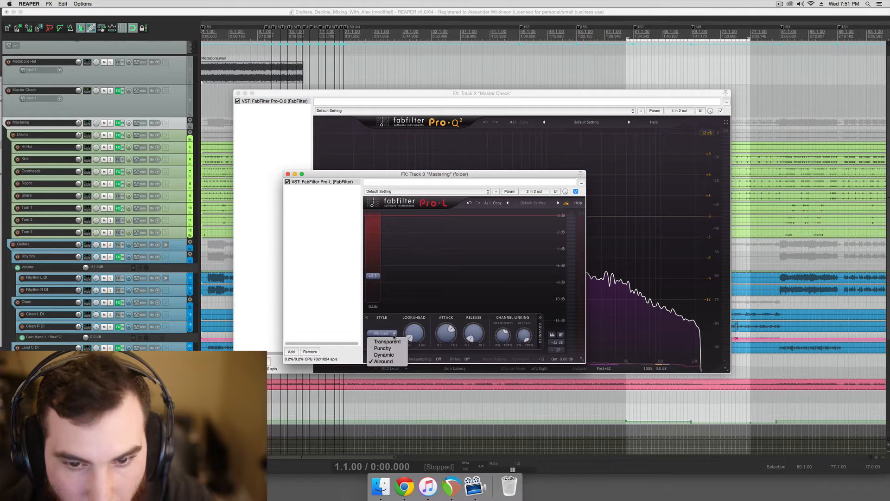
pyautogui.click(394, 335)
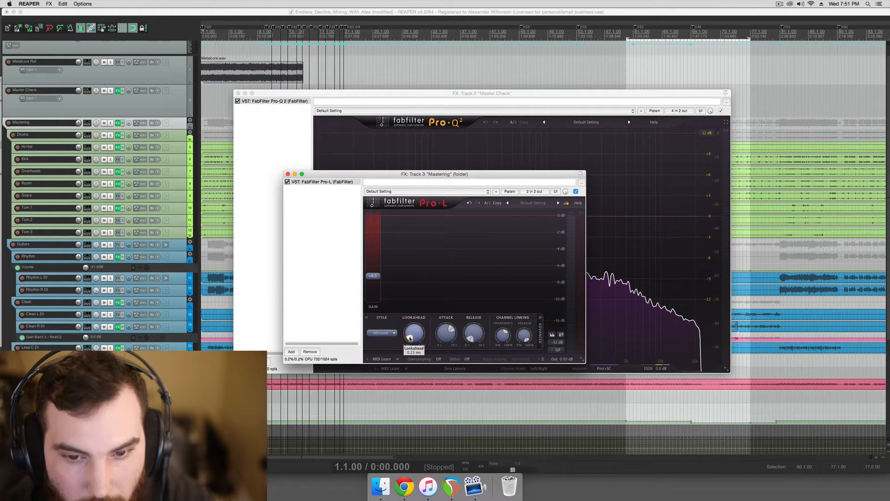
# - Lower Pro-L's output level to about -0.3 dB
pyautogui.click(218, 126)
pyautogui.click(562, 358)
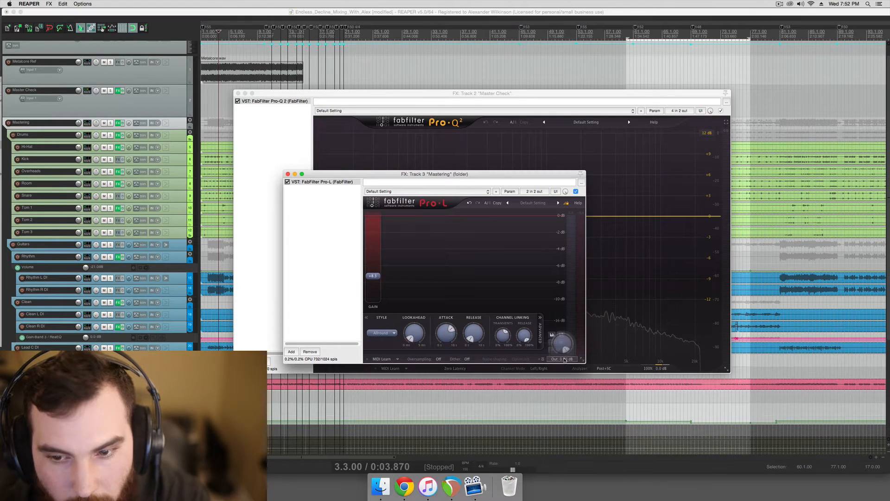
pyautogui.moveTo(568, 353); pyautogui.dragTo(574, 347)
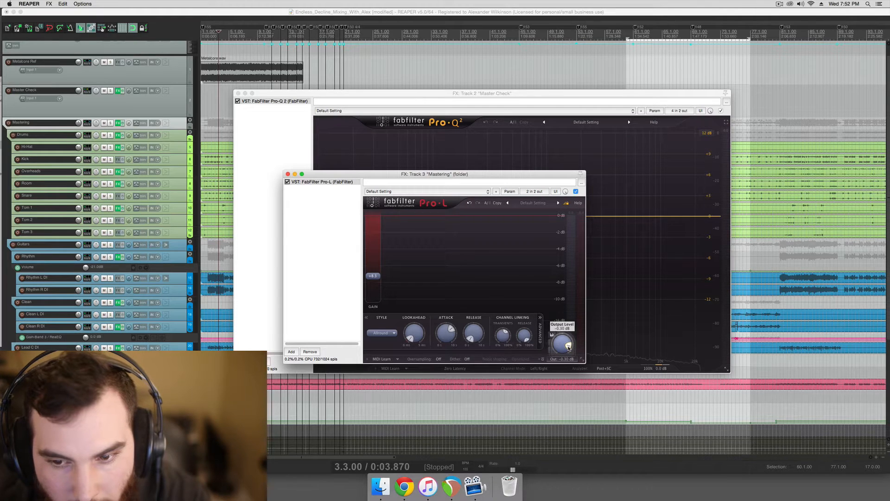
pyautogui.click(563, 360)
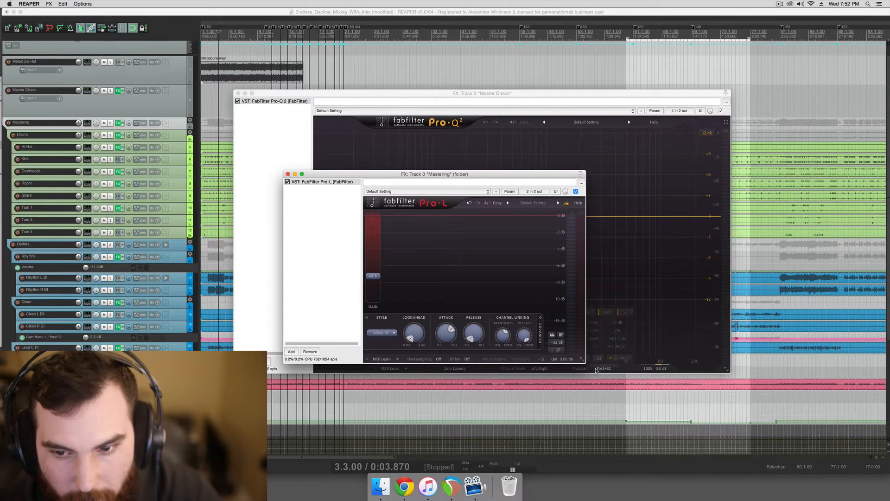
# - Try 4x oversampling in Pro-L and switch it off again
pyautogui.moveTo(566, 350)
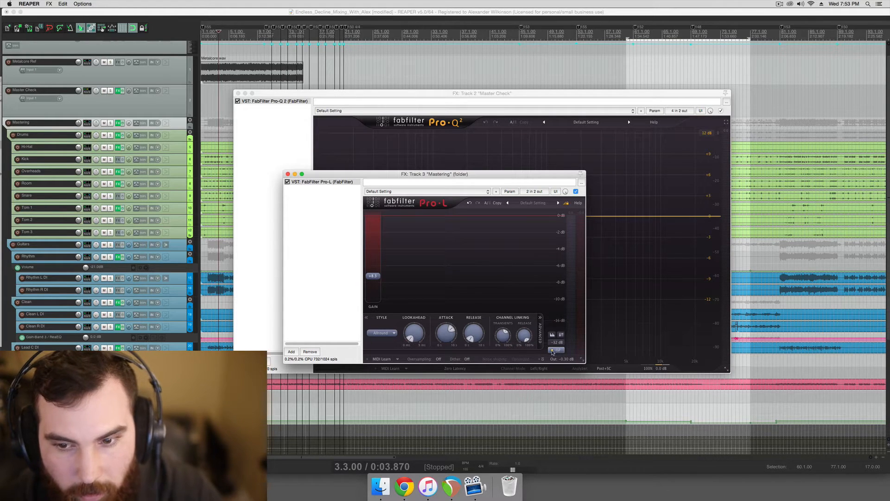
pyautogui.click(439, 359)
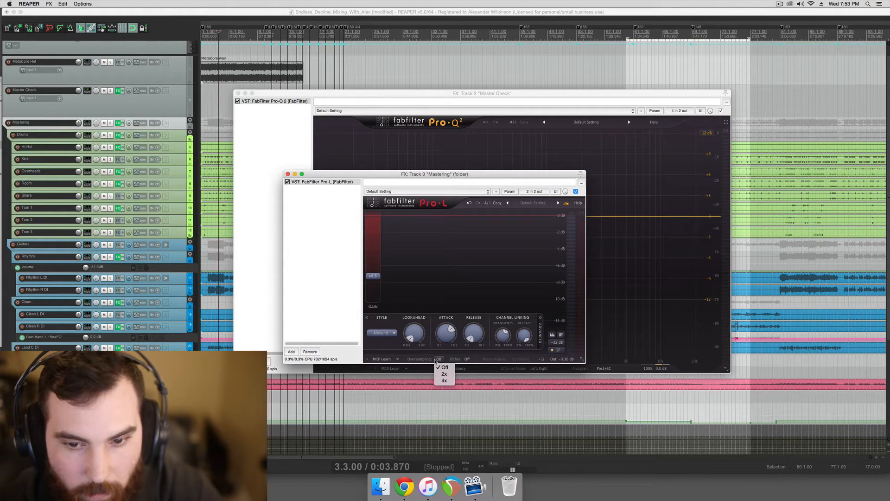
pyautogui.click(442, 382)
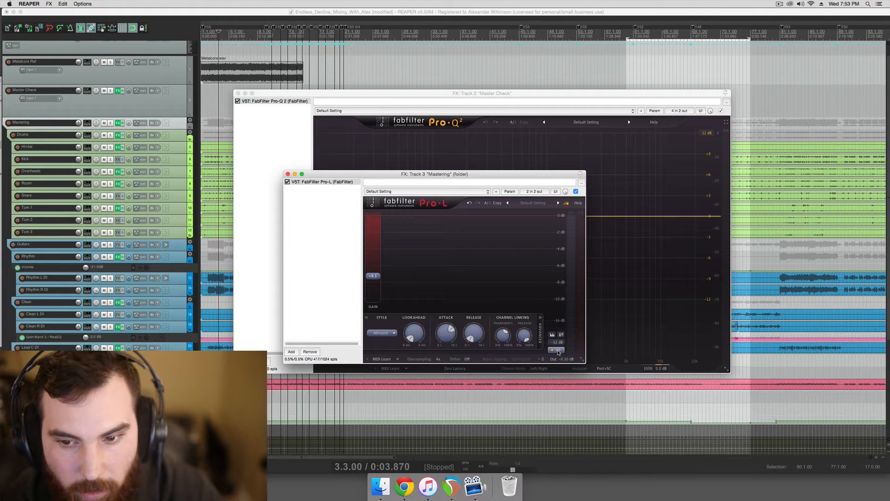
pyautogui.click(438, 359)
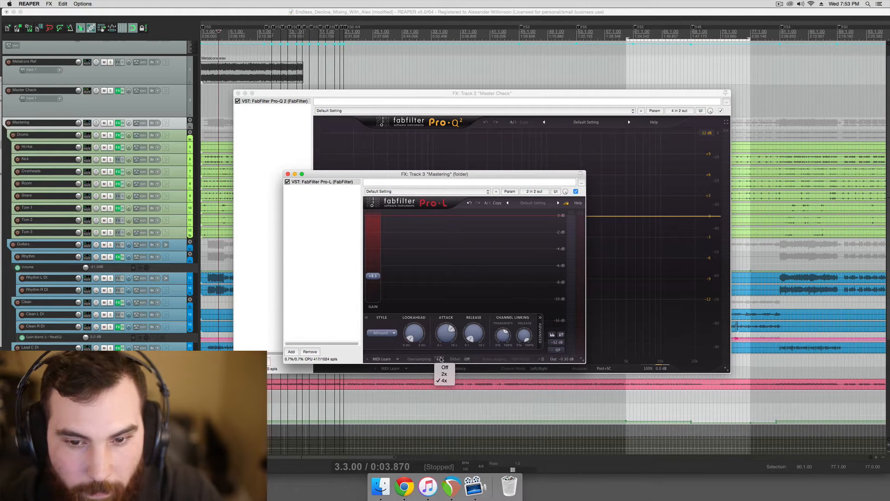
pyautogui.click(443, 363)
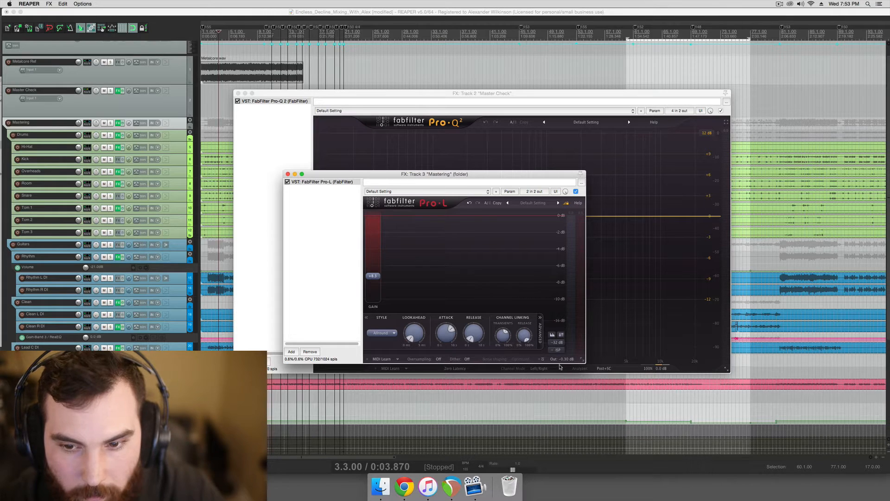
# - Raise the Pro-L gain to about 11.9 dB and audition the limiting from near the project start
pyautogui.click(224, 123)
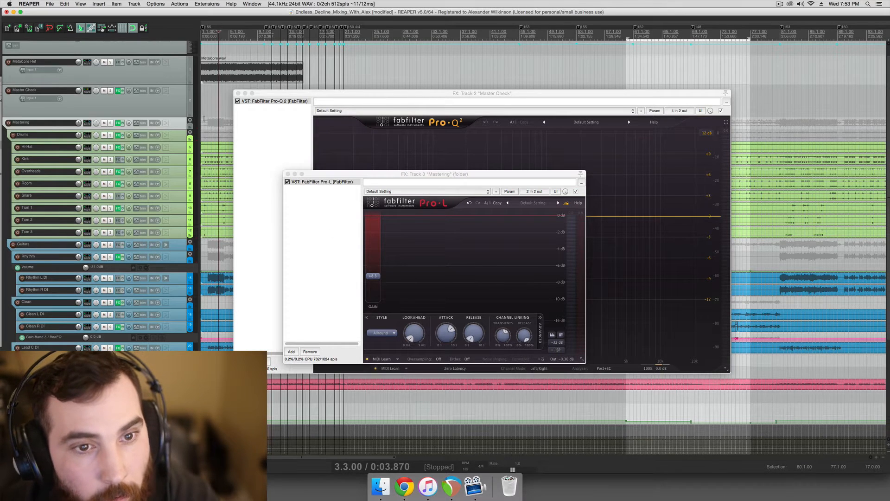
pyautogui.click(208, 122)
pyautogui.scroll(1, 210, 126)
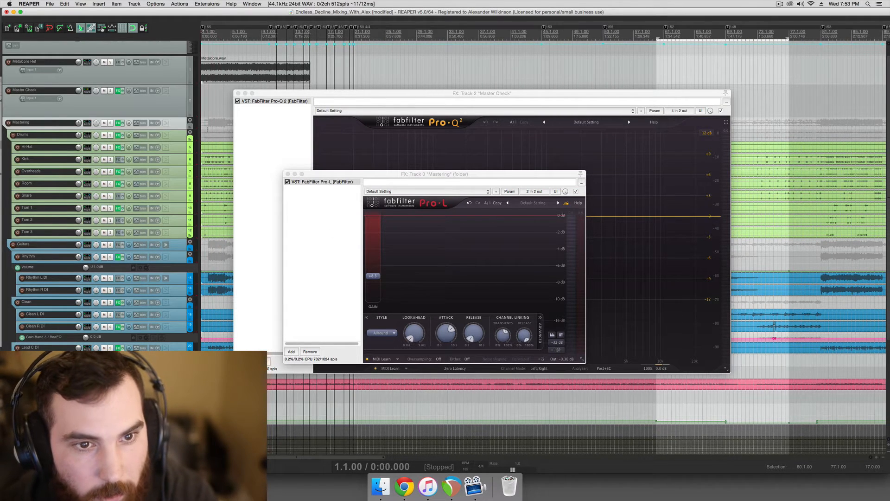
pyautogui.moveTo(376, 279); pyautogui.dragTo(378, 271)
pyautogui.press('space')
pyautogui.press('space')
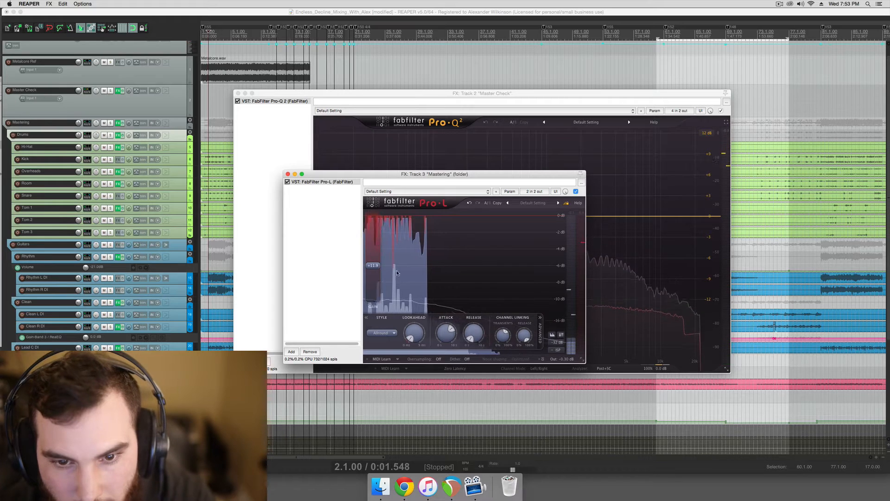
pyautogui.moveTo(377, 269)
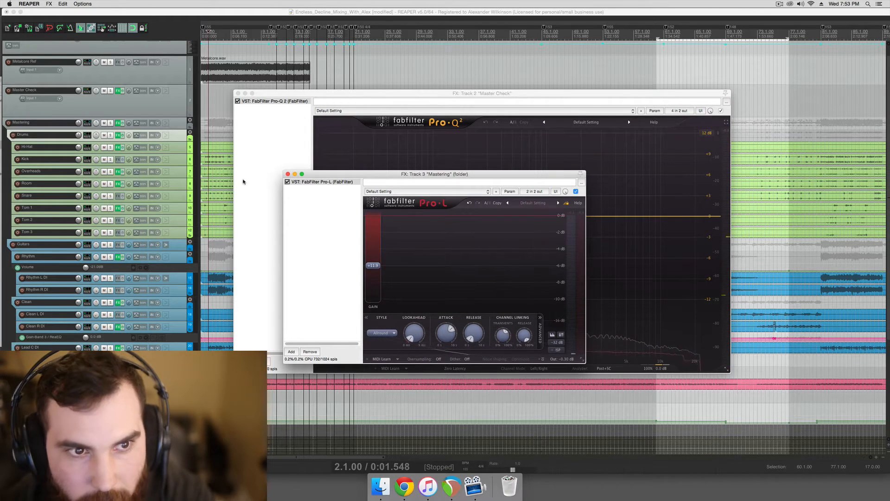
# - Lower the volume fader on the Master track
pyautogui.click(399, 12)
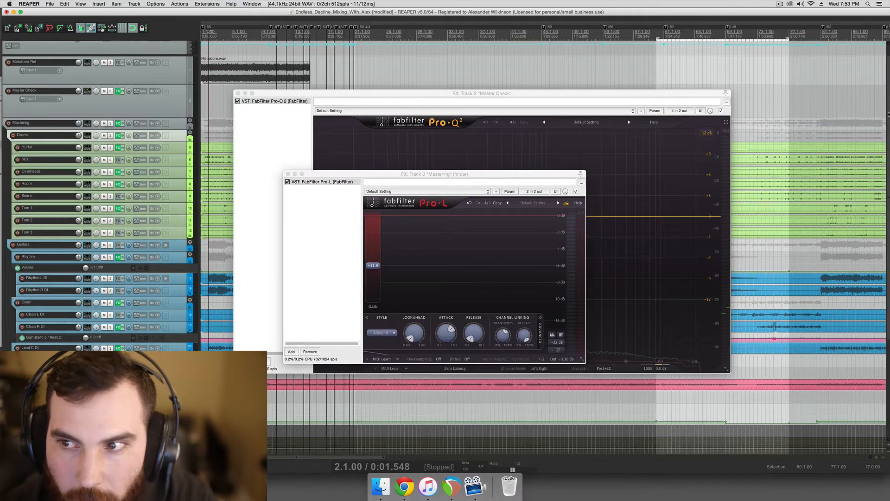
pyautogui.scroll(2, 501, 65)
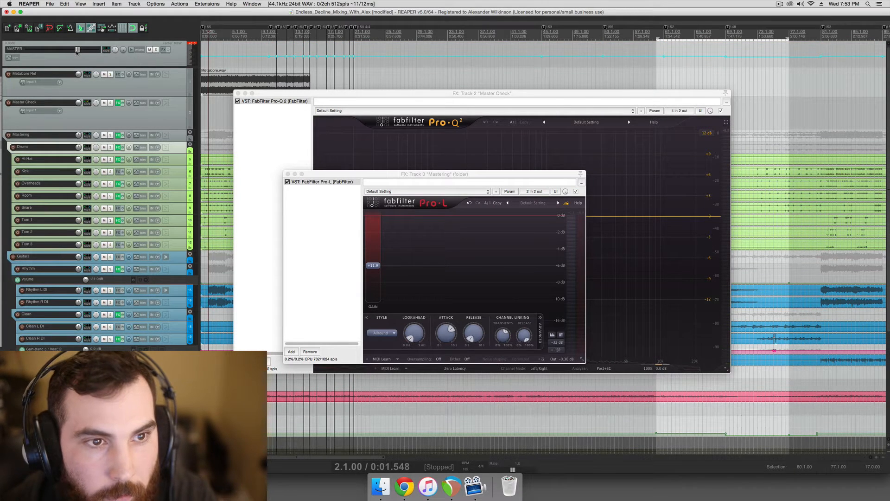
pyautogui.moveTo(77, 51); pyautogui.dragTo(60, 51)
# - Try pushing the Pro-L gain to about 26 dB during playback to hear extreme limiting
pyautogui.press('space')
pyautogui.click(377, 264)
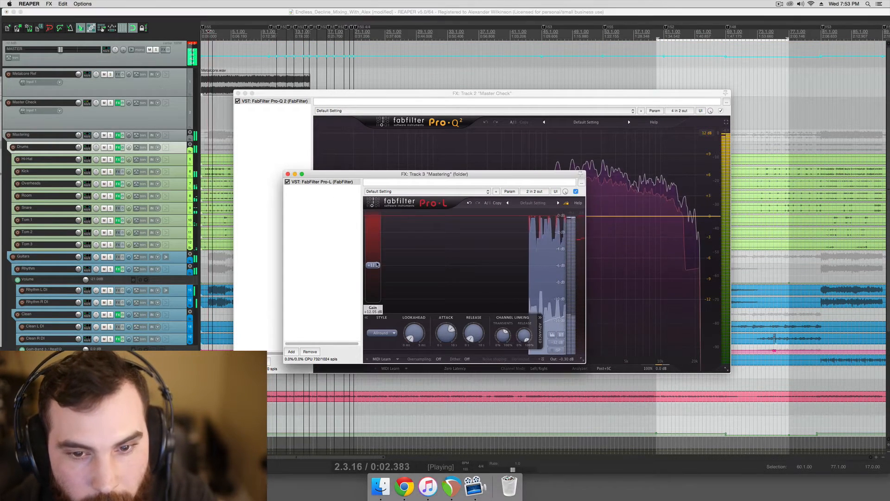
pyautogui.moveTo(377, 265); pyautogui.dragTo(376, 227)
pyautogui.press('space')
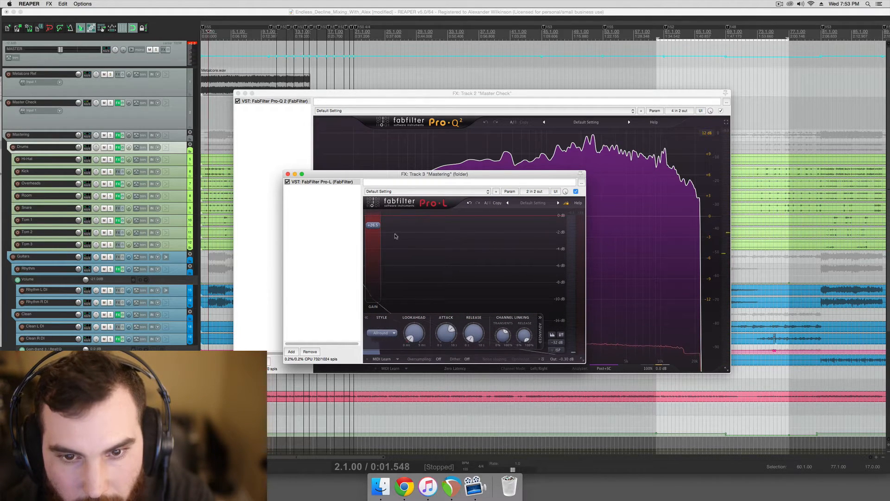
# - Bring the Pro-L gain down to about 12 dB while auditioning the mix from bar 2
pyautogui.press('space')
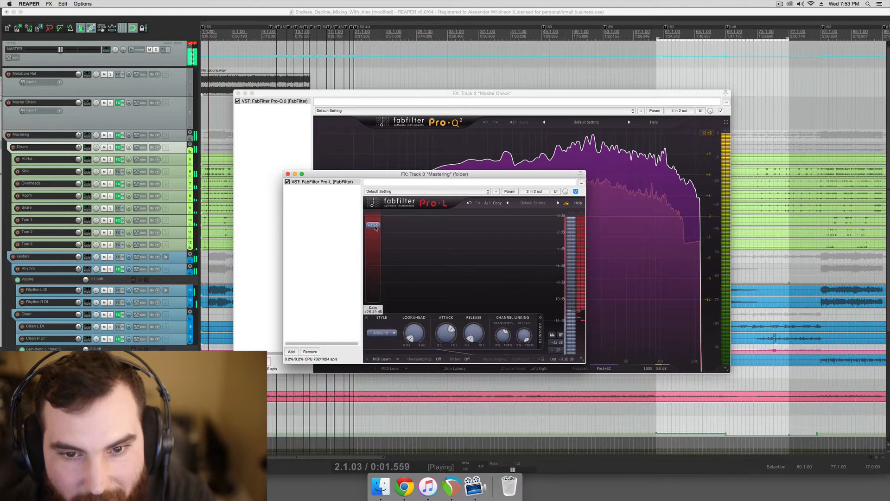
pyautogui.moveTo(376, 227); pyautogui.dragTo(395, 268)
pyautogui.press('space')
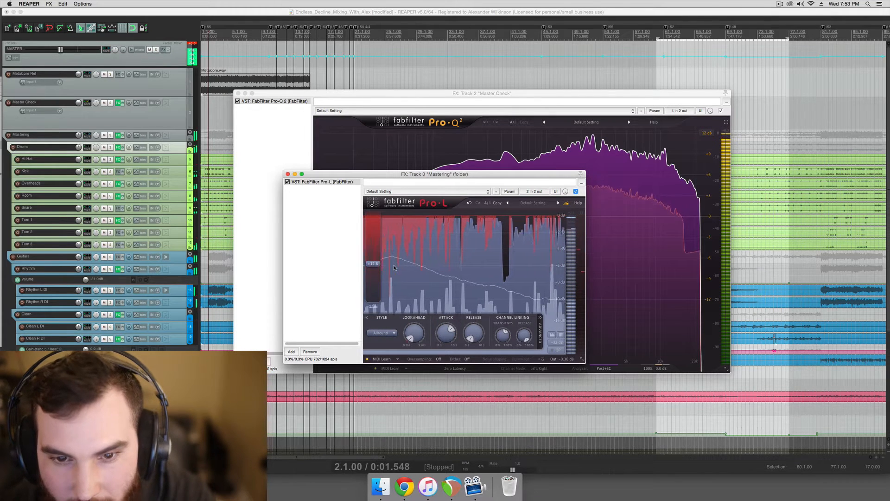
pyautogui.moveTo(378, 262); pyautogui.dragTo(379, 267)
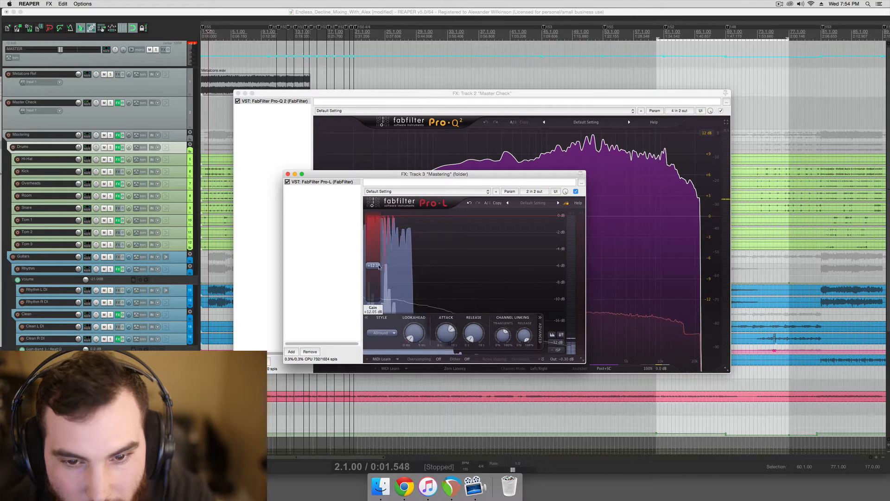
pyautogui.press('space')
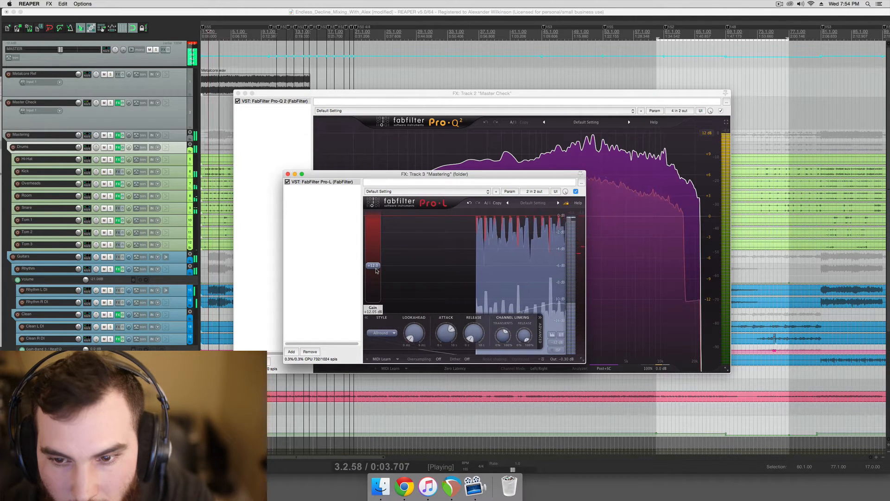
pyautogui.moveTo(376, 271); pyautogui.dragTo(380, 263)
pyautogui.press('space')
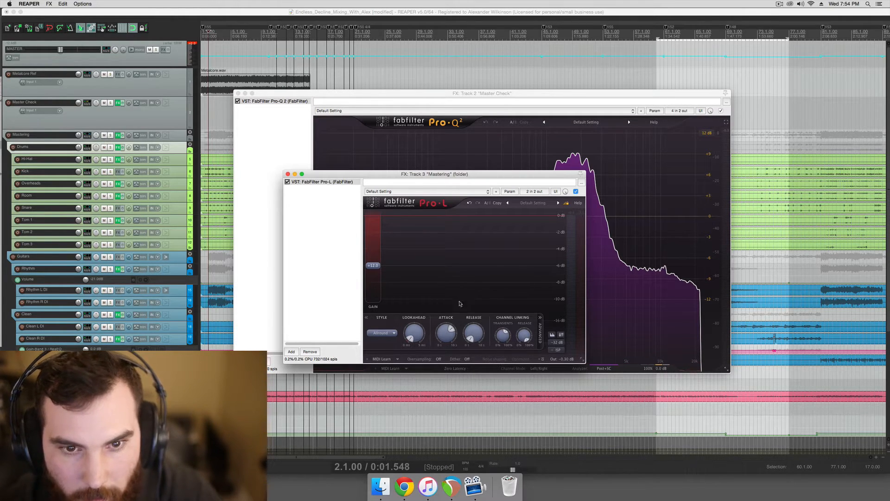
# - Add the Klanghelm SDRR VST ahead of Pro-L in the Mastering folder's chain and load its MASTER mix bus enhancer preset
pyautogui.click(297, 351)
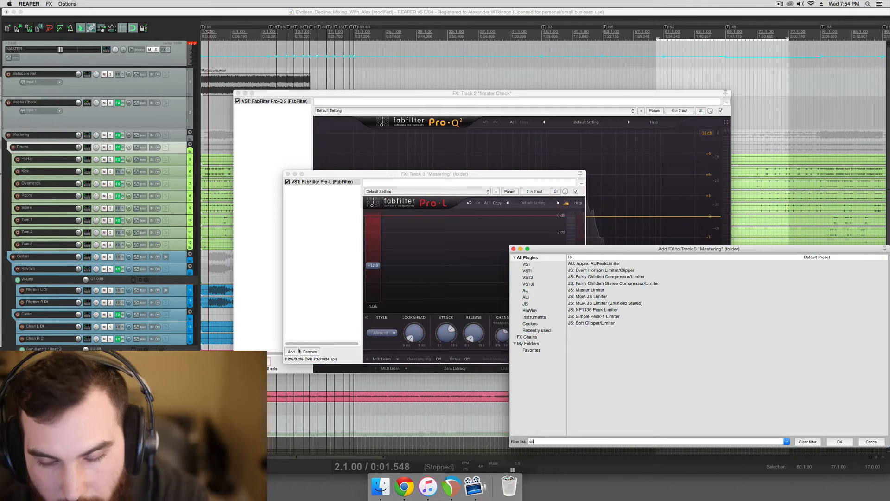
pyautogui.doubleClick(590, 271)
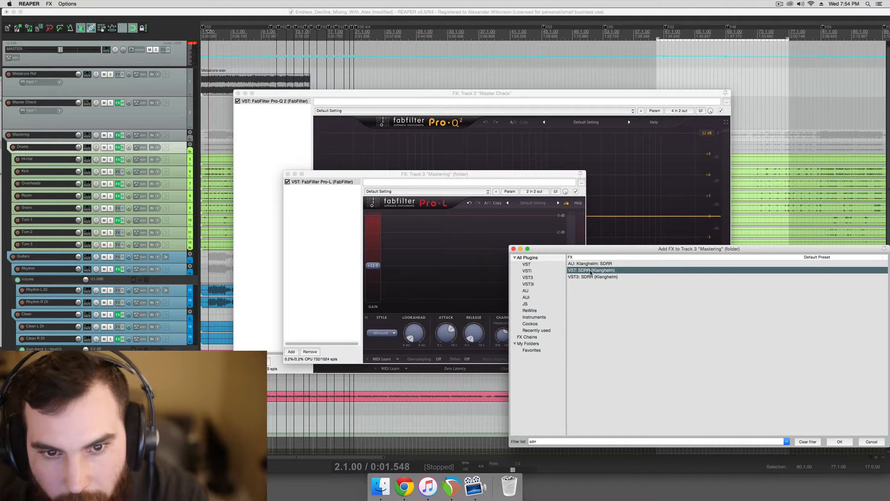
pyautogui.moveTo(337, 190); pyautogui.dragTo(331, 181)
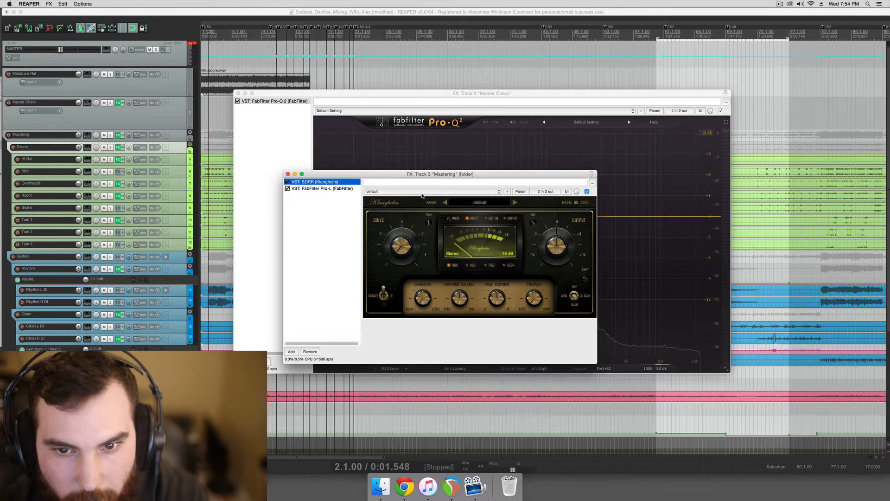
pyautogui.click(475, 205)
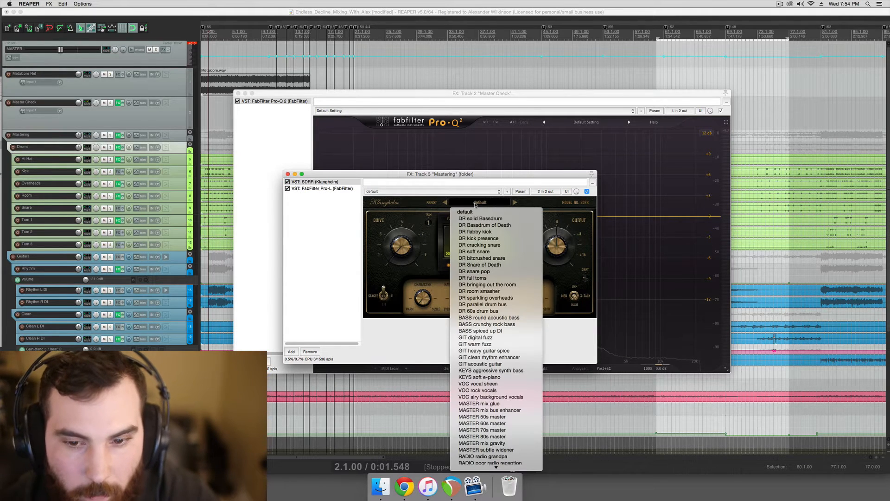
pyautogui.click(505, 410)
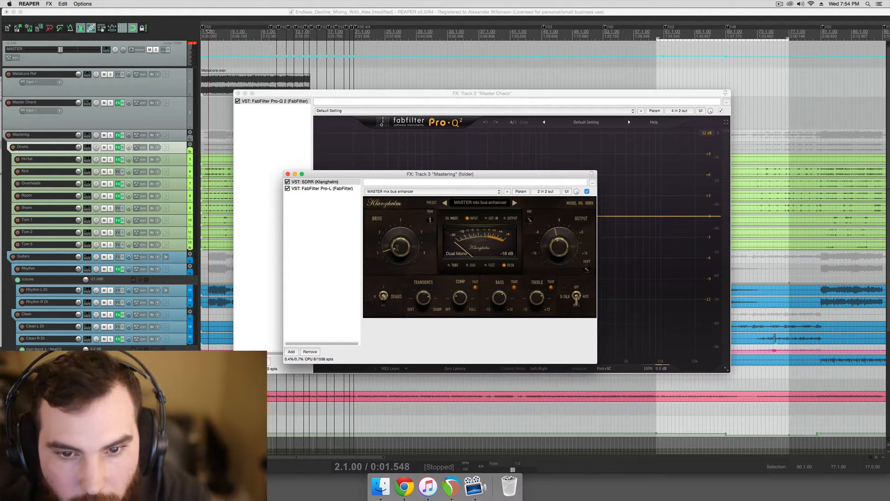
# - Play the mix from the project start to audition SDRR's effect, focusing on its Comp control
pyautogui.click(219, 112)
pyautogui.press('w')
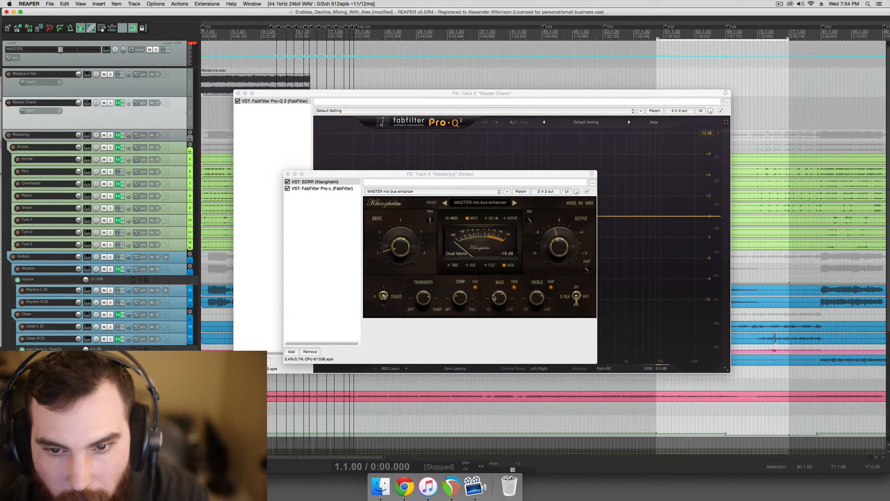
pyautogui.click(463, 299)
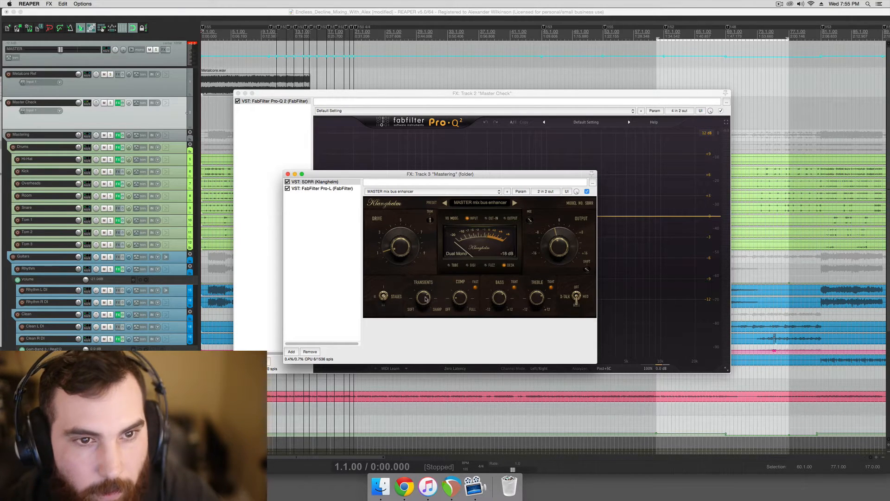
pyautogui.click(224, 122)
pyautogui.click(220, 122)
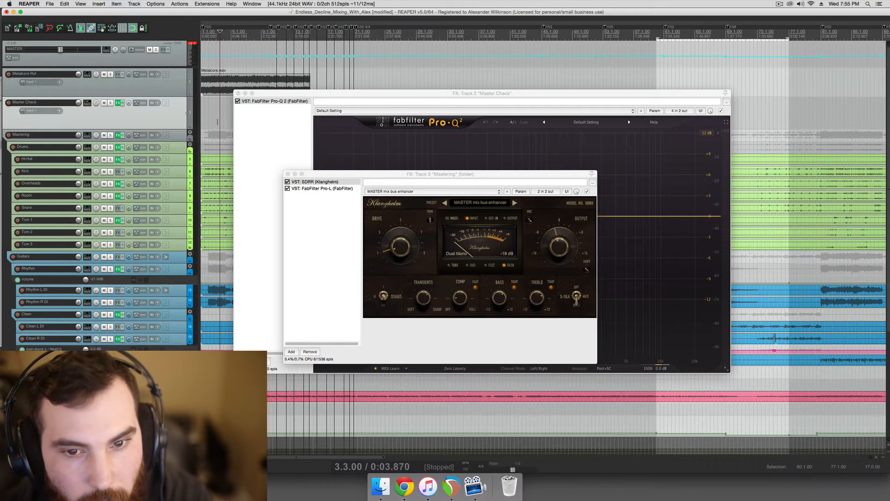
pyautogui.click(217, 122)
pyautogui.press('Home')
pyautogui.press('space')
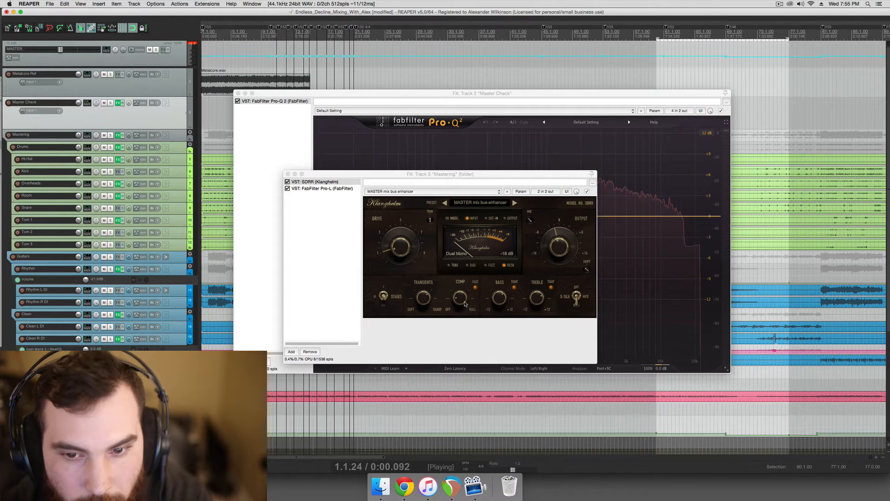
pyautogui.click(462, 299)
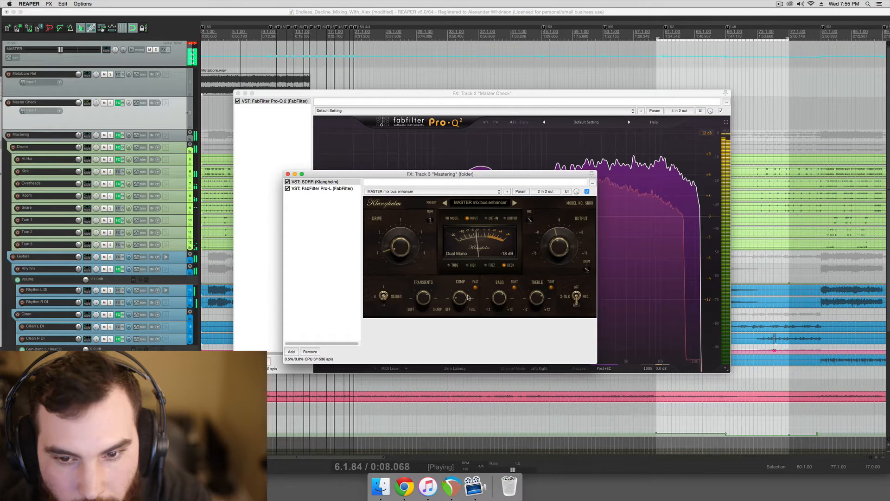
pyautogui.press('space')
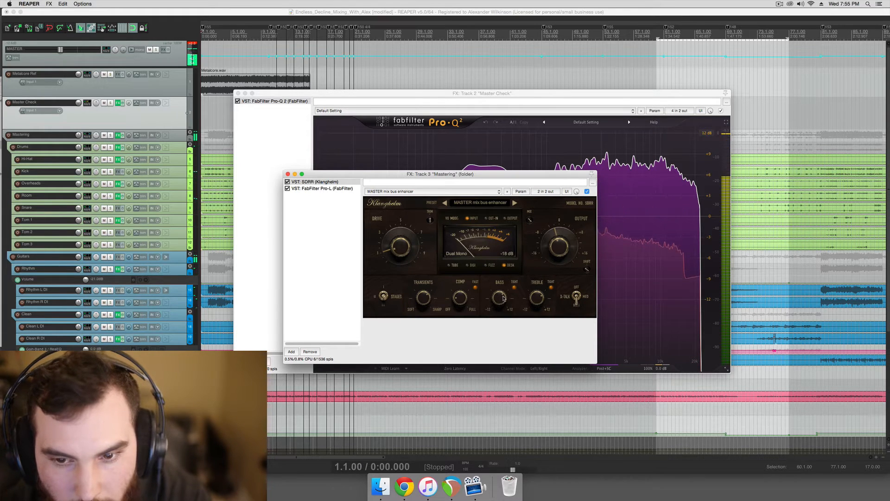
# - Replay the opening several times to audition SDRR's bass, treble and Drive character
pyautogui.press('space')
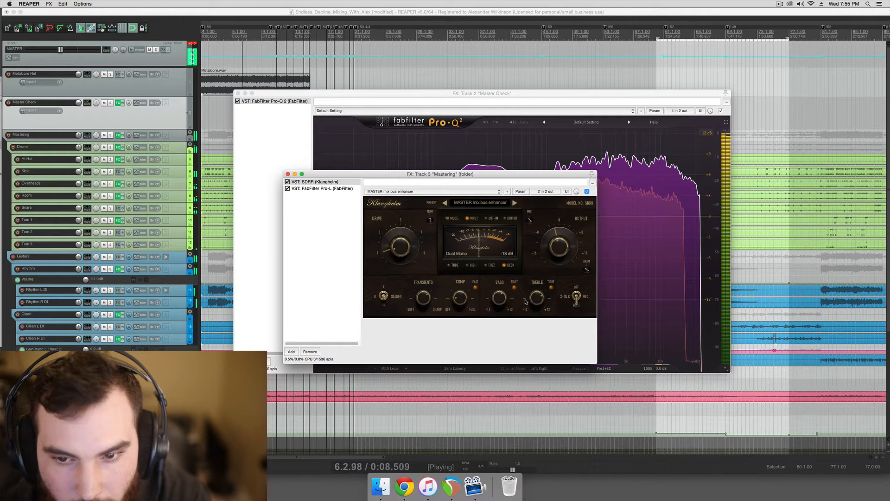
pyautogui.press('space')
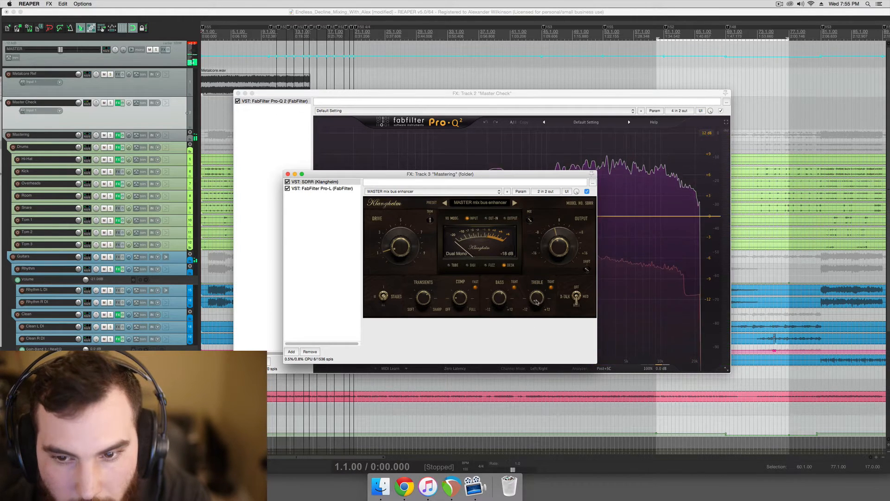
pyautogui.press('space')
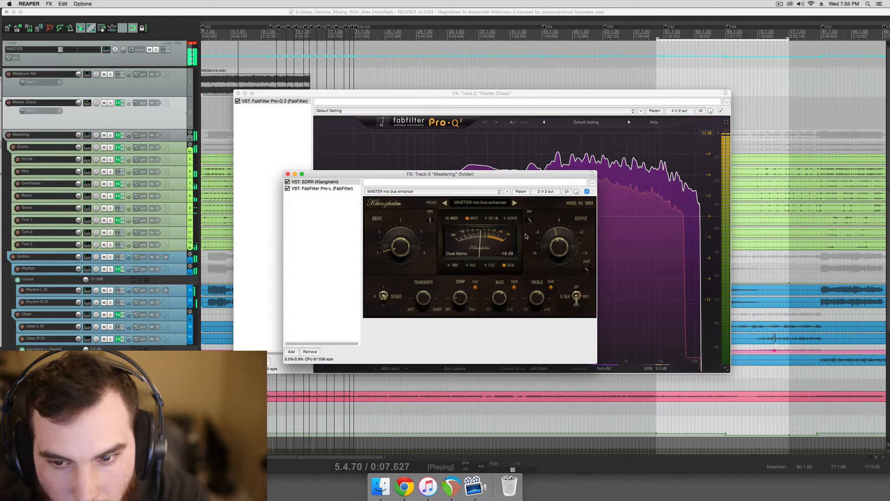
pyautogui.press('space')
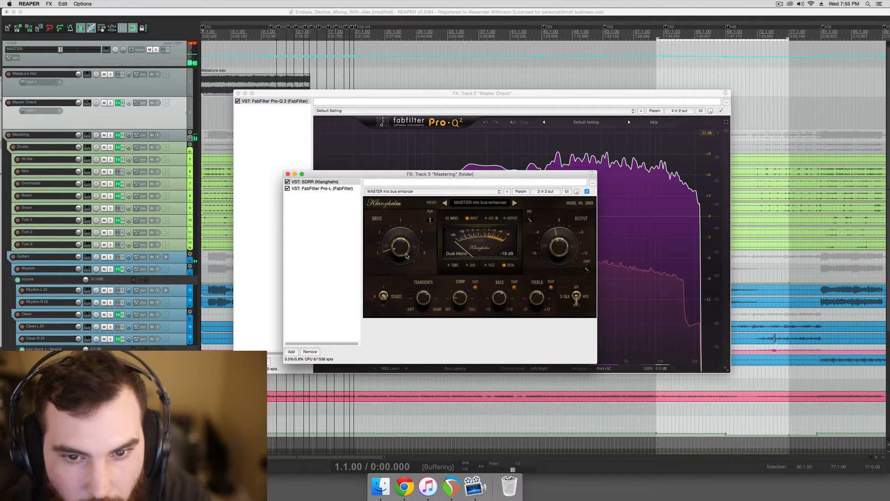
pyautogui.press('space')
pyautogui.moveTo(407, 276); pyautogui.dragTo(411, 251)
pyautogui.press('space')
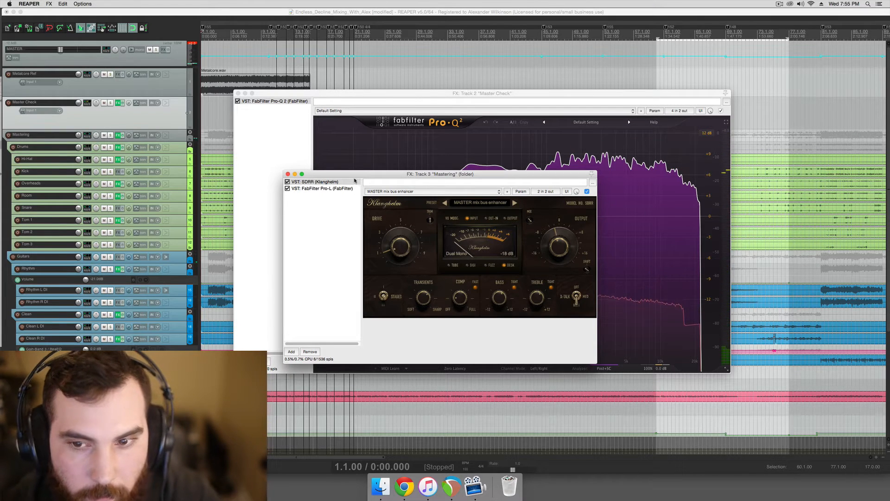
# - Add the FabFilter Pro-Q 2 VST to the Mastering folder's effects chain
pyautogui.moveTo(335, 174); pyautogui.dragTo(361, 191)
pyautogui.click(362, 206)
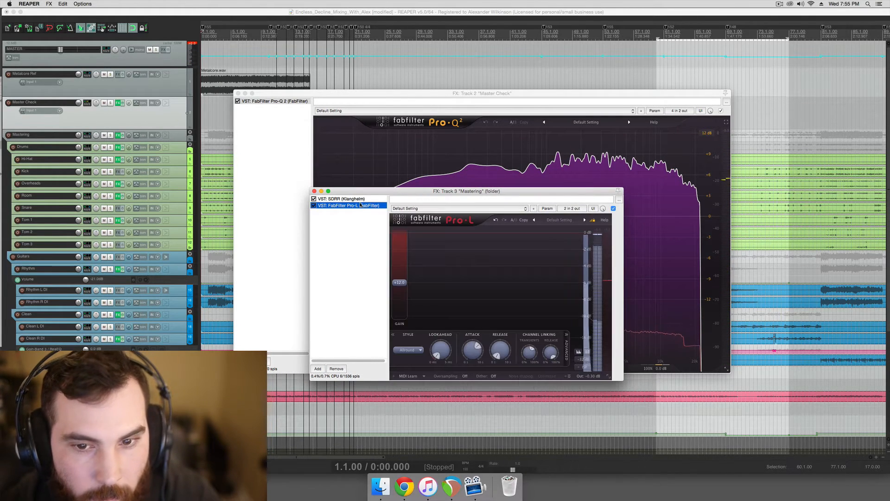
pyautogui.click(356, 222)
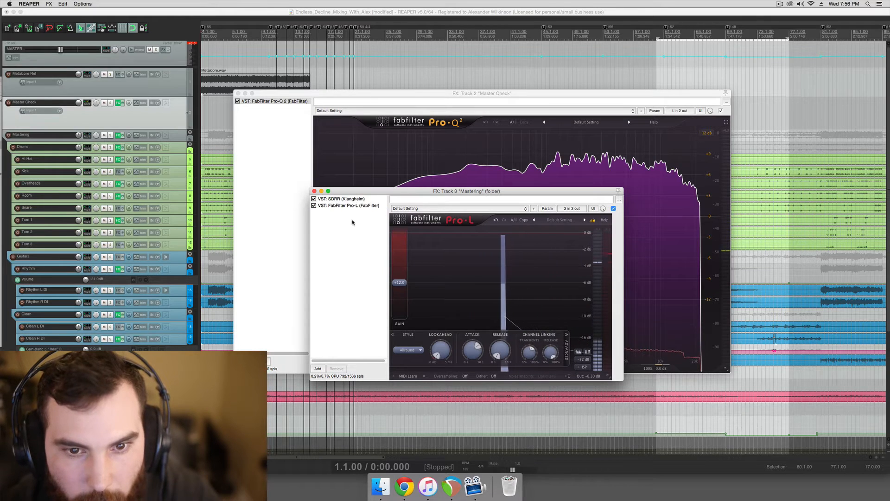
pyautogui.click(318, 369)
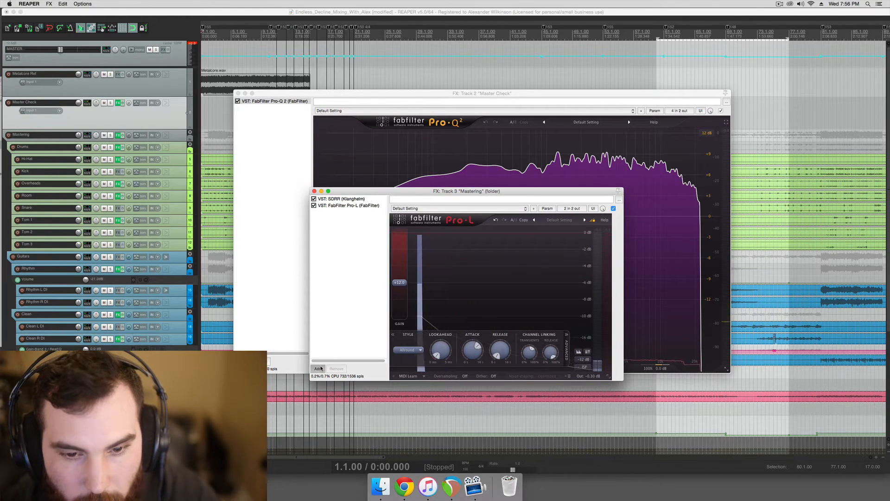
pyautogui.write('pro-q')
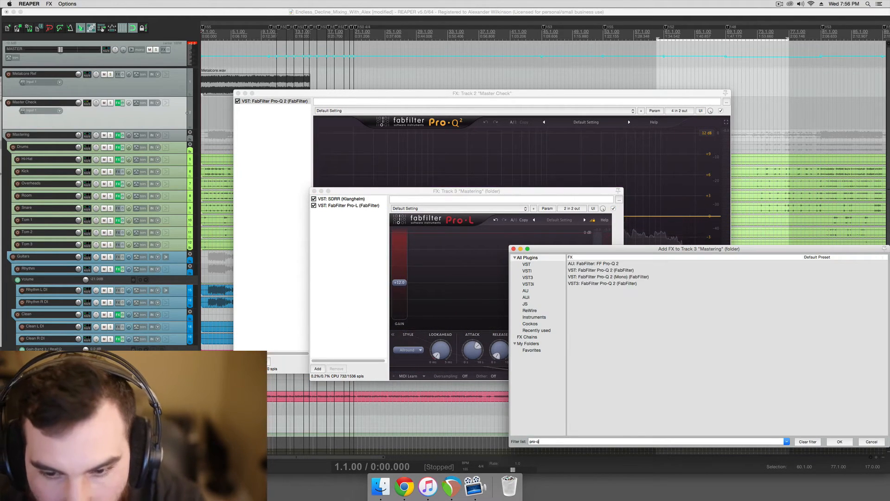
pyautogui.doubleClick(586, 271)
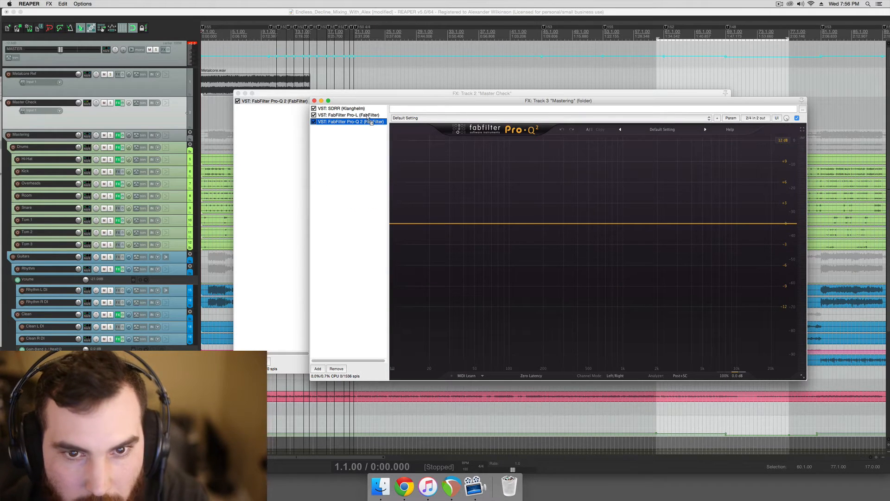
pyautogui.moveTo(367, 116); pyautogui.dragTo(363, 140)
# - Move the Master Check Pro-Q 2 window below its track and close the Mastering effects window
pyautogui.moveTo(321, 96); pyautogui.dragTo(346, 118)
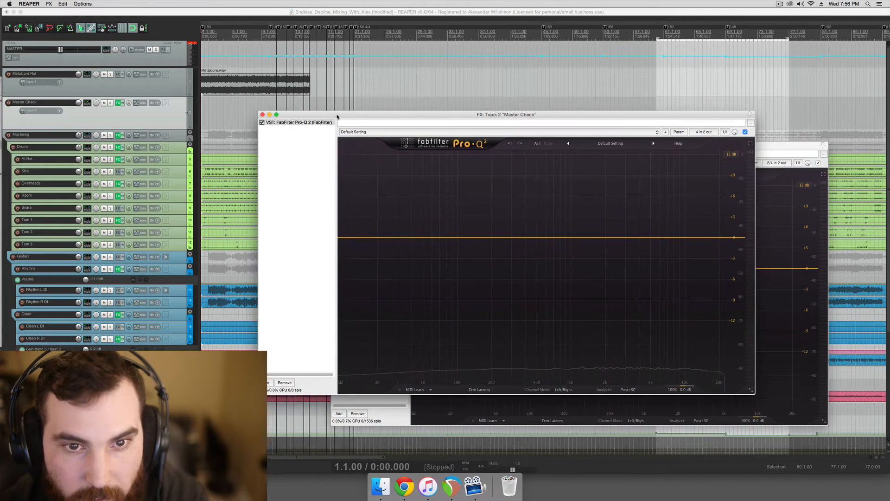
pyautogui.click(255, 100)
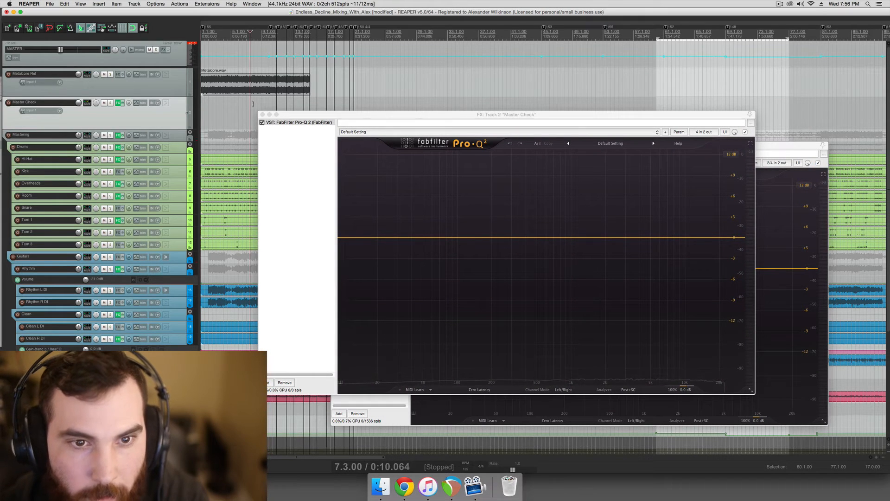
pyautogui.moveTo(349, 114); pyautogui.dragTo(347, 152)
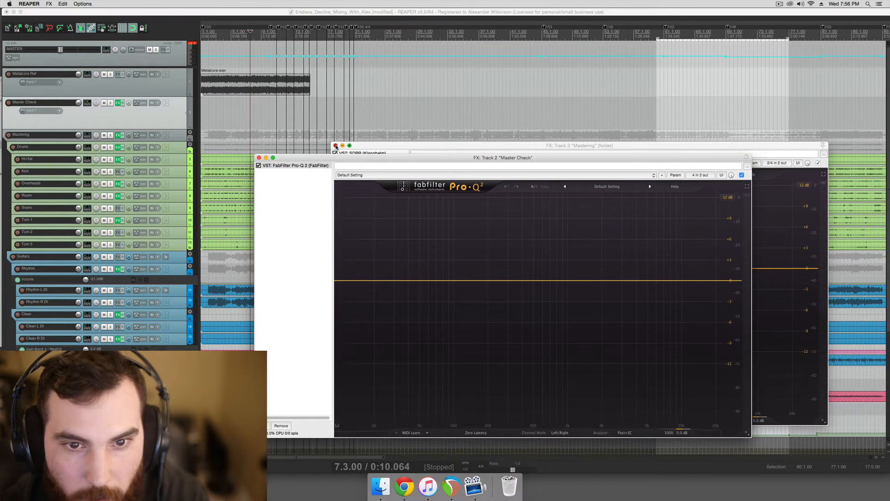
pyautogui.click(336, 146)
pyautogui.press('Home')
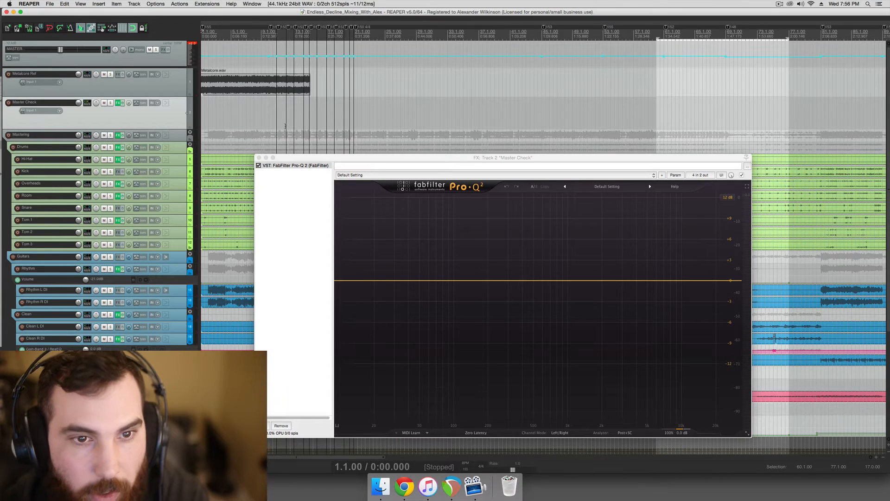
# - Play the mix briefly from the project start while viewing its spectrum in the Master Check Pro-Q 2
pyautogui.click(285, 126)
pyautogui.press('Home')
pyautogui.scroll(4, 285, 126)
pyautogui.click(286, 126)
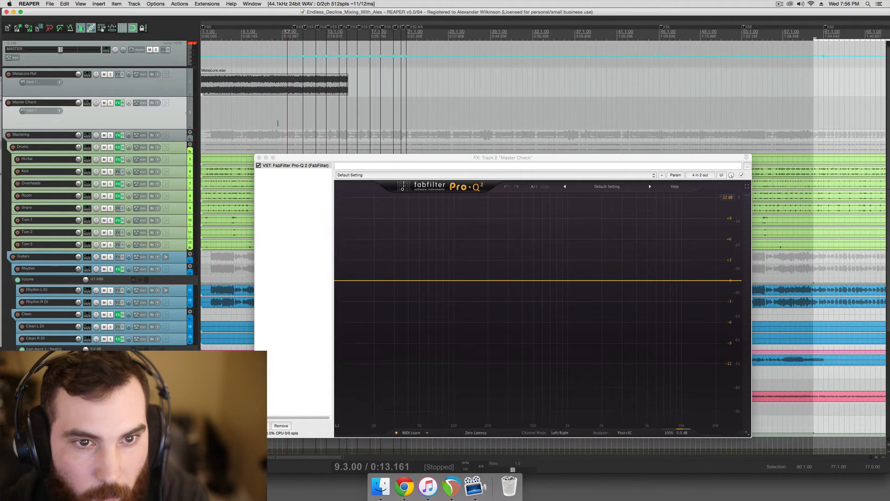
pyautogui.scroll(3, 278, 124)
pyautogui.press('Home')
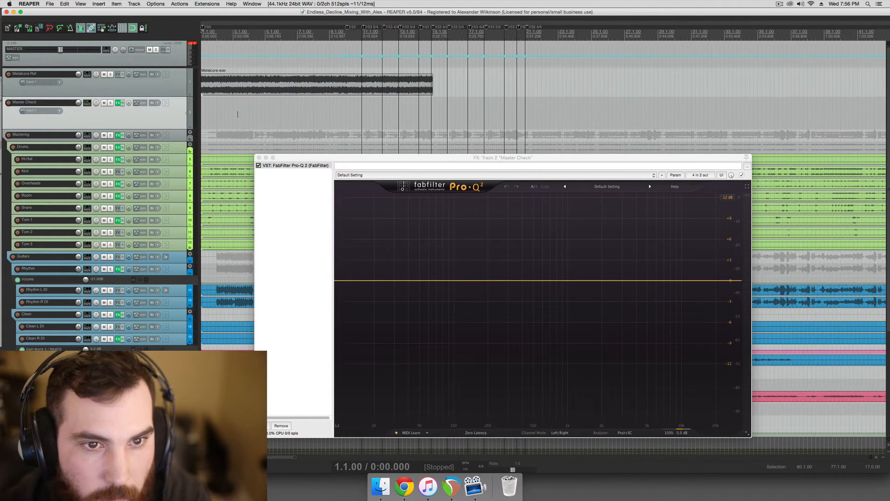
pyautogui.press('space')
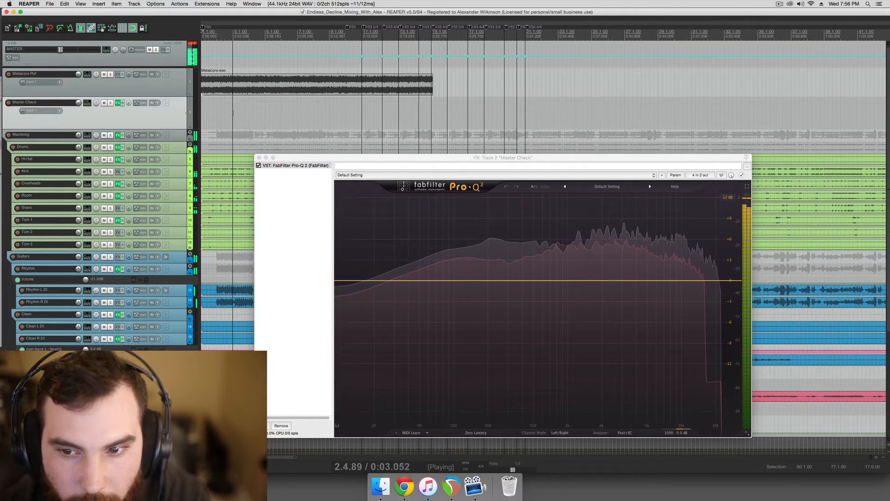
pyautogui.press('space')
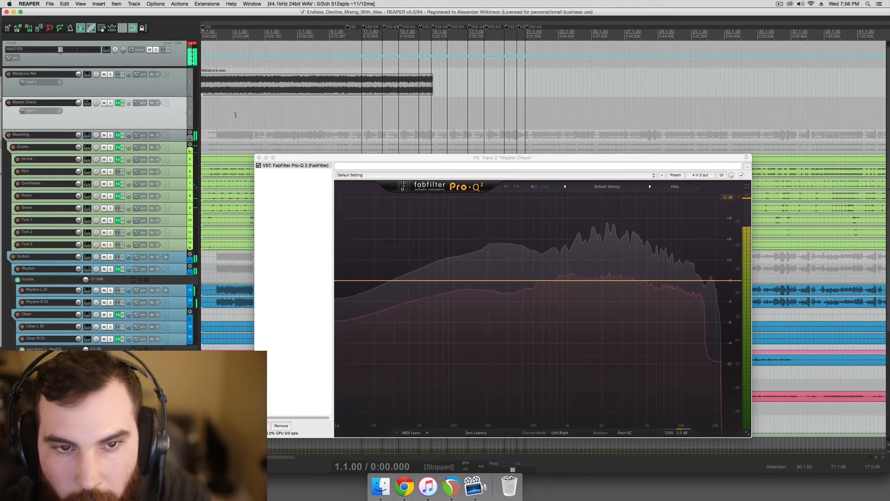
# - Make a time selection from 6.3.00 to 13.5.00, play from it, and open the Metalcore Ref track's routing
pyautogui.click(237, 115)
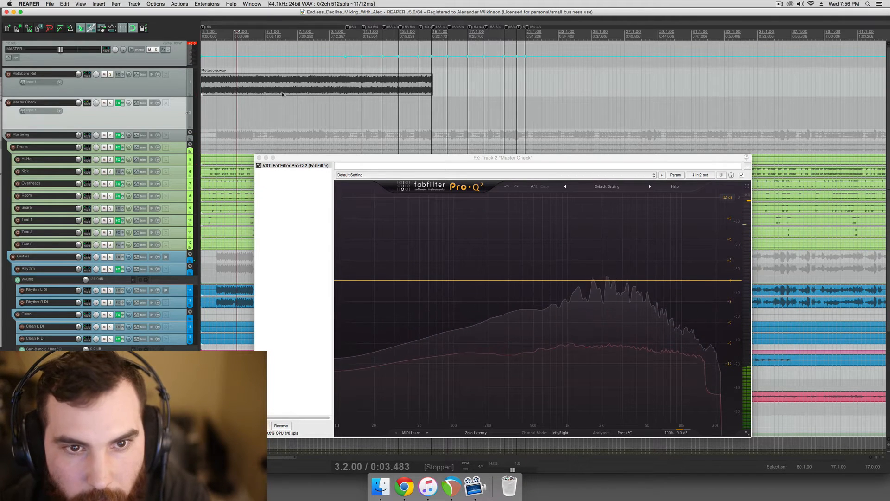
pyautogui.moveTo(290, 111); pyautogui.dragTo(415, 112)
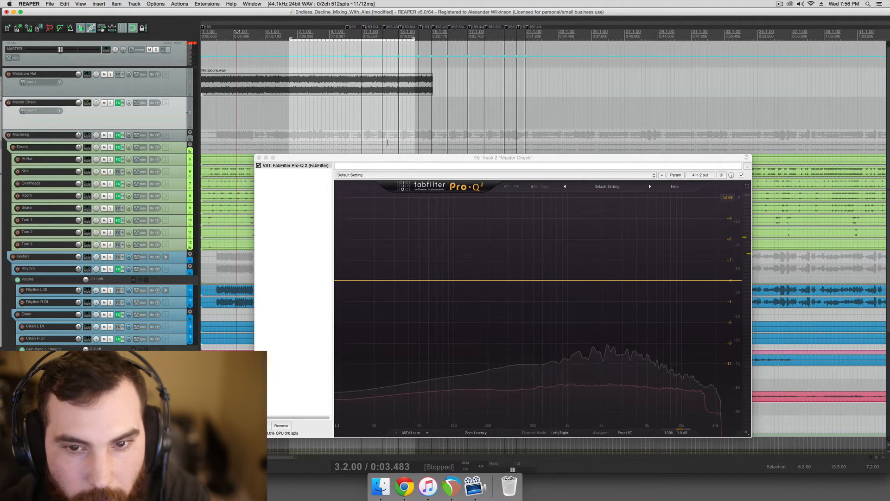
pyautogui.press('space')
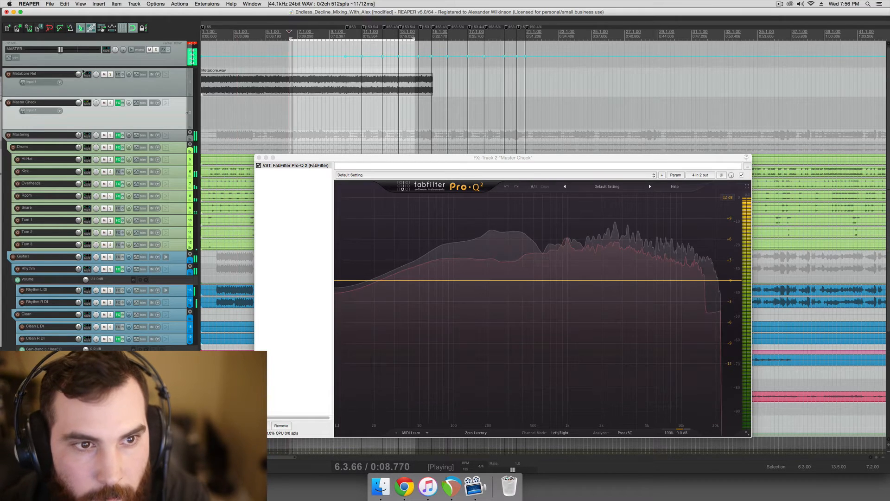
pyautogui.click(86, 74)
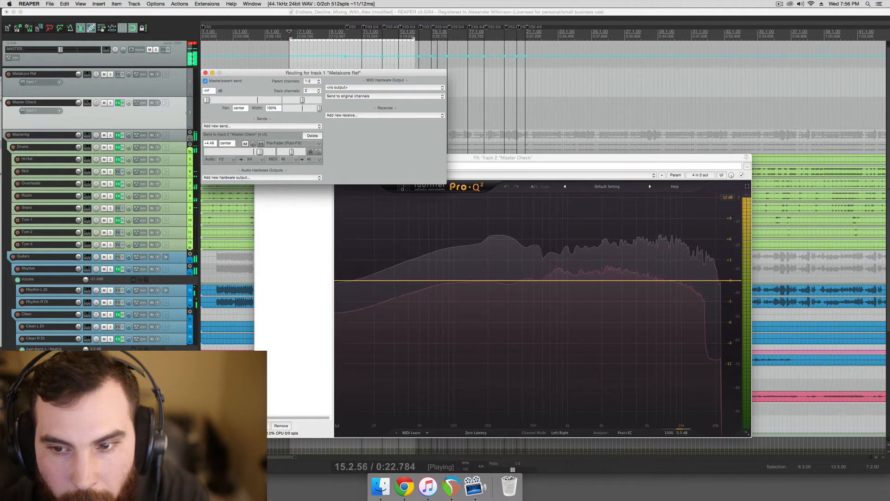
# - Stop playback and turn on Freeze in the analyzer settings of the Master Check Pro-Q 2
pyautogui.press('space')
pyautogui.click(630, 432)
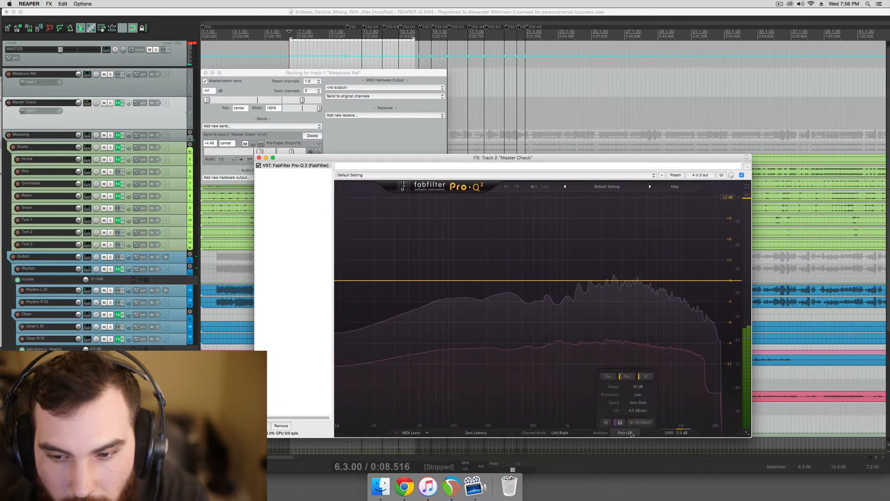
pyautogui.click(607, 423)
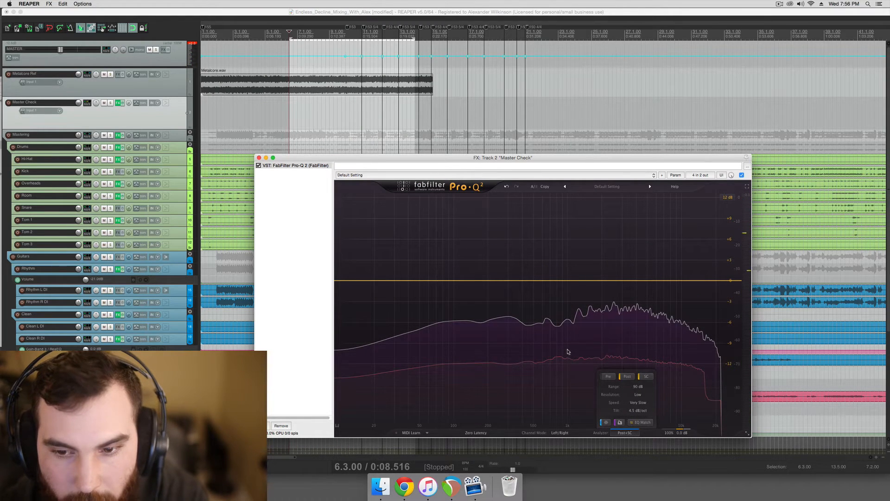
# - Play the mix from 6.3.00 and compare its spectrum with the metalcore reference in the Master Check Pro-Q 2
pyautogui.click(288, 113)
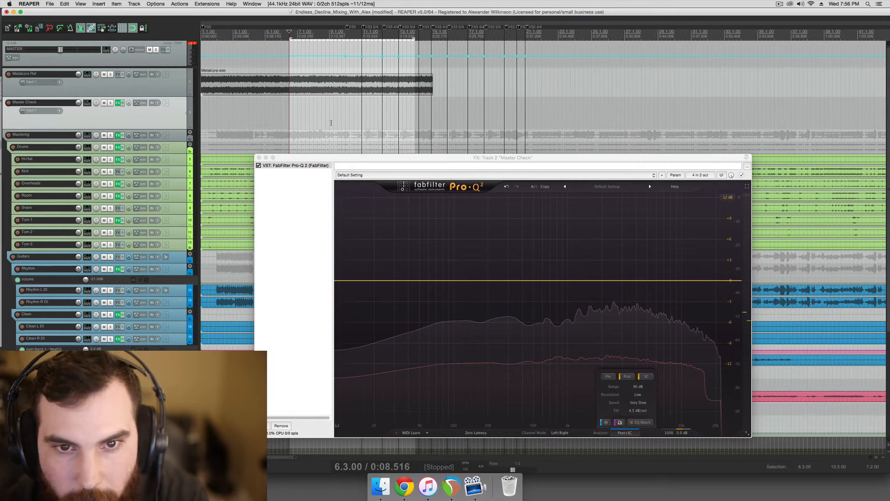
pyautogui.press('space')
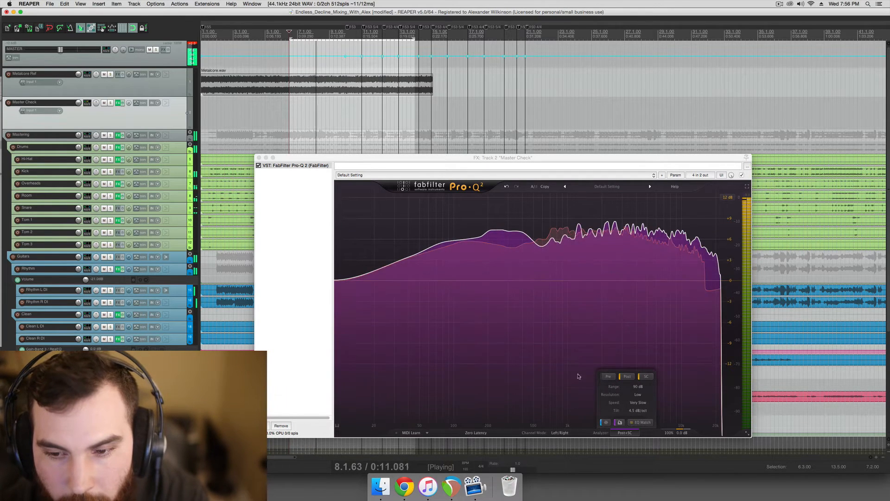
pyautogui.press('space')
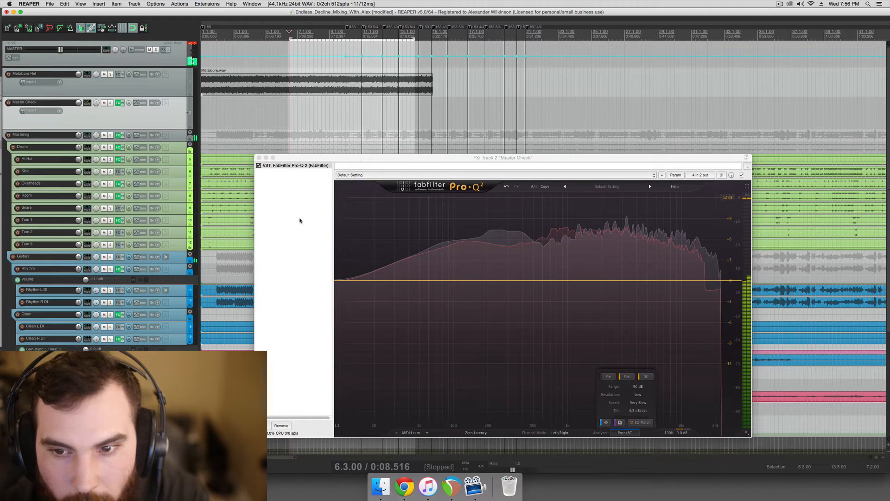
# - Set the Metalcore Ref receive level to +3.27 dB in the Master Check routing and restart playback
pyautogui.click(88, 103)
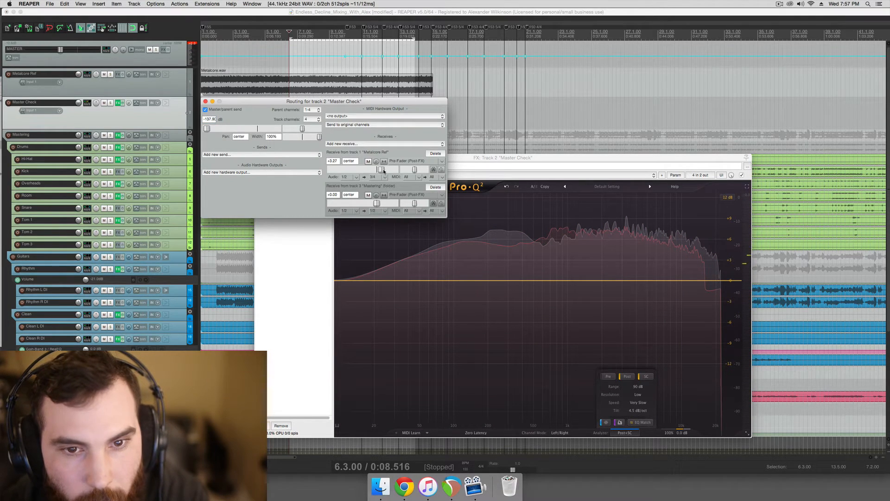
pyautogui.press('space')
pyautogui.click(464, 222)
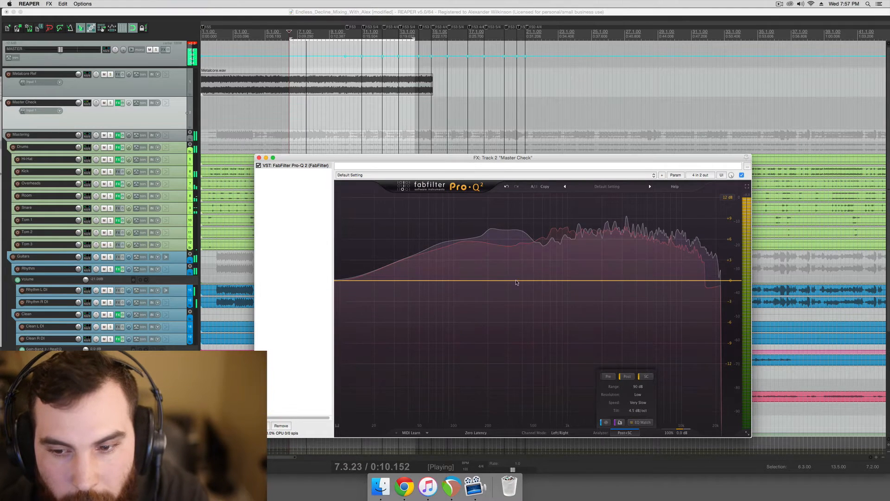
# - Reset the frozen Master Check spectrum and replay from 6.3.00 to capture the mix and reference again
pyautogui.press('space')
pyautogui.click(606, 422)
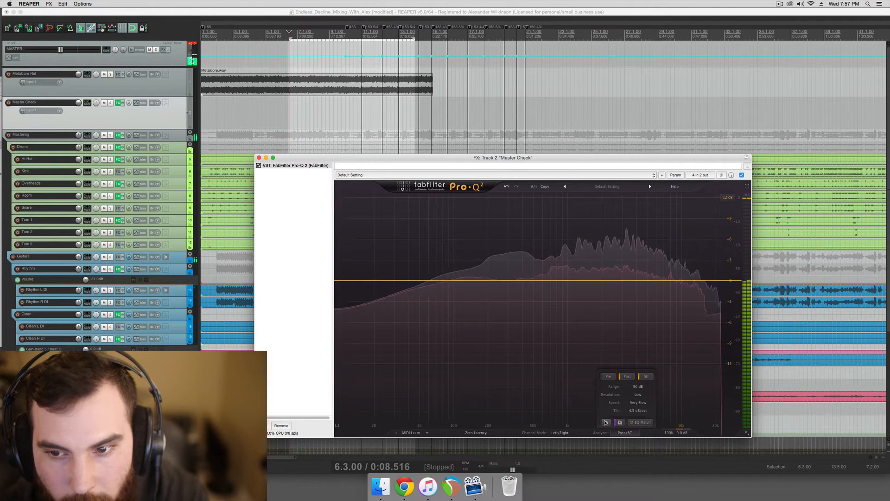
pyautogui.press('space')
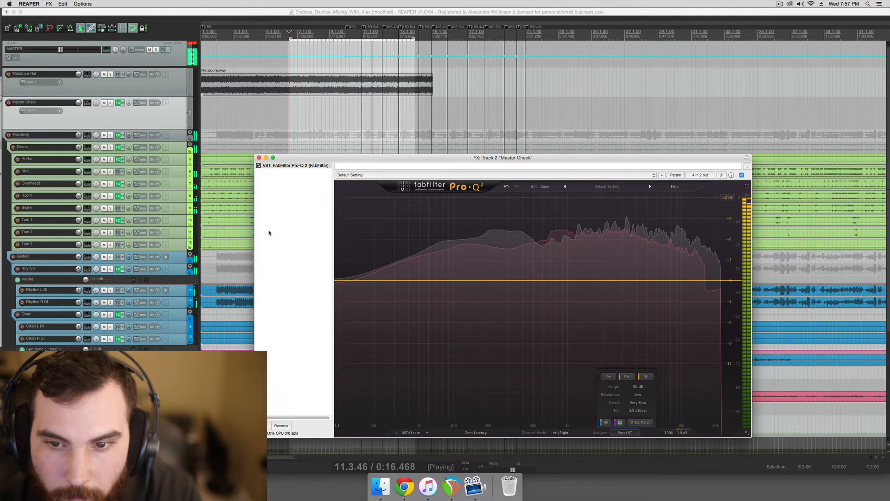
pyautogui.press('space')
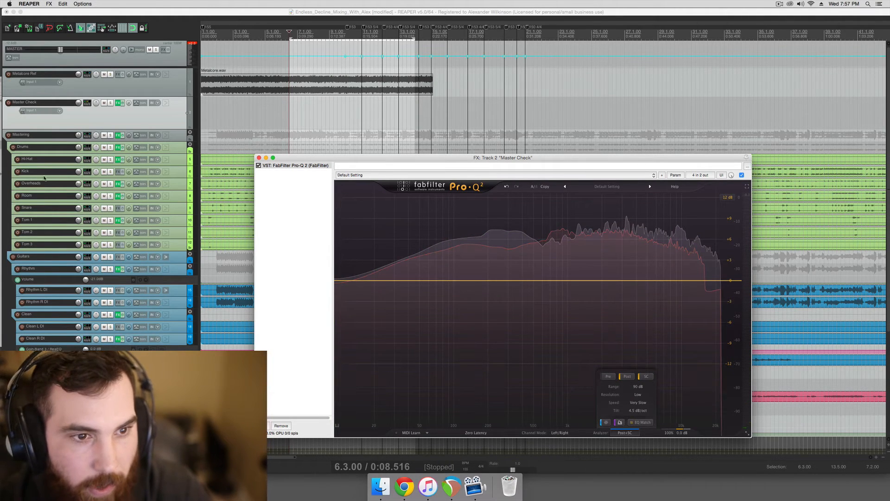
# - Select the Overheads track, stop playback, and turn off Freeze in the Master Check Pro-Q 2 analyzer
pyautogui.click(70, 183)
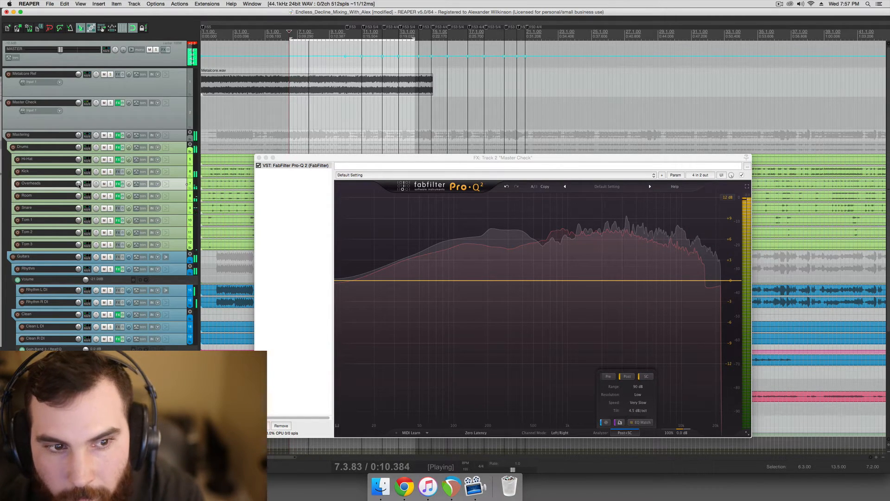
pyautogui.press('space')
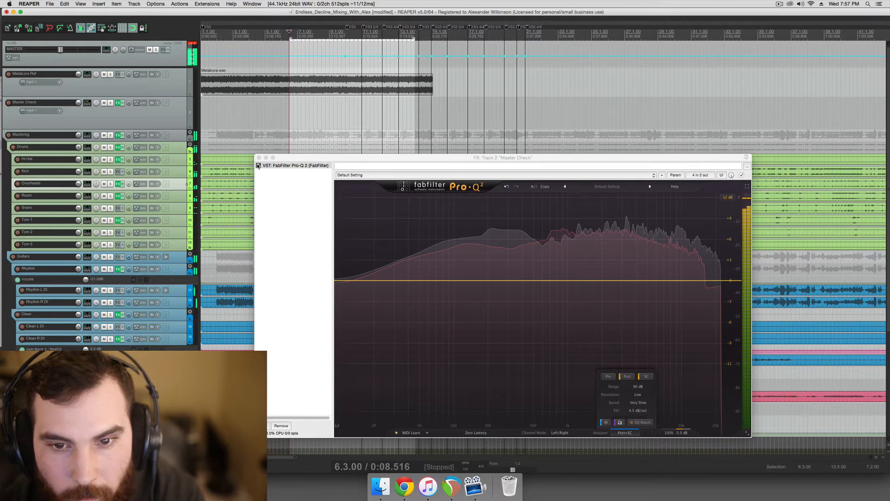
pyautogui.click(259, 166)
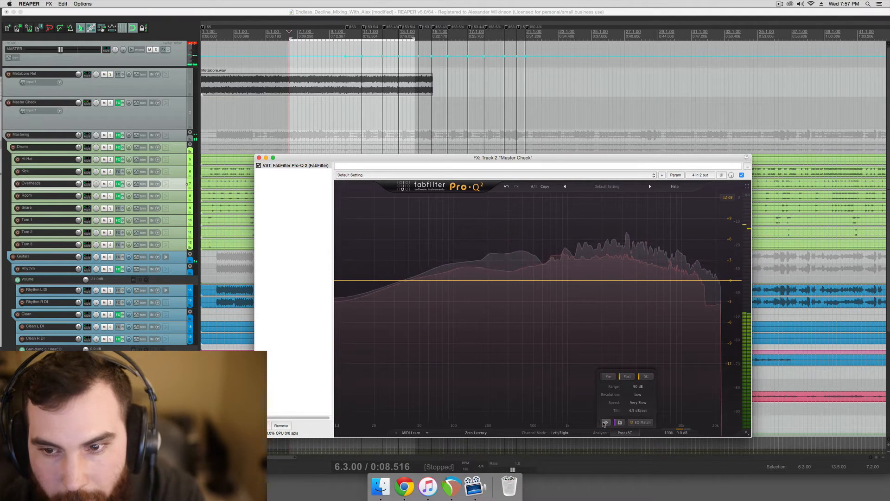
pyautogui.click(605, 423)
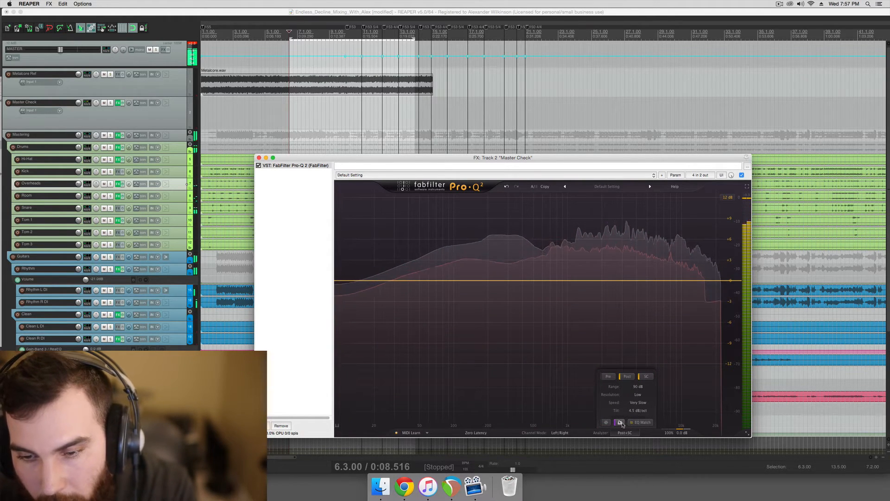
# - Play from 10.1.00 and again from 9.4.00 to compare the live mix spectrum with the reference
pyautogui.click(347, 128)
pyautogui.press('space')
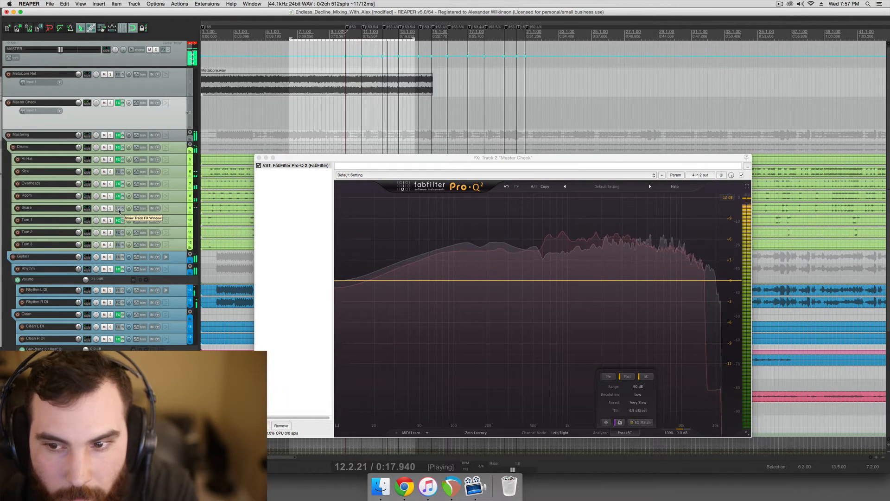
pyautogui.press('space')
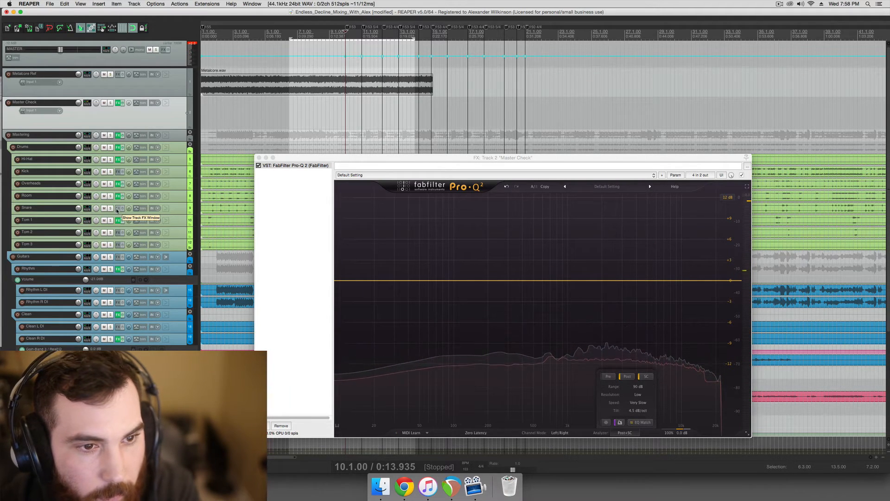
pyautogui.click(341, 143)
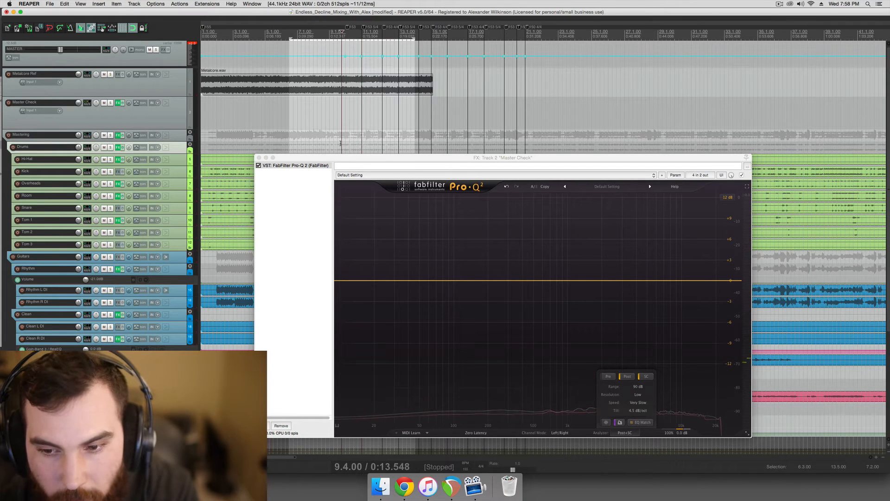
pyautogui.press('space')
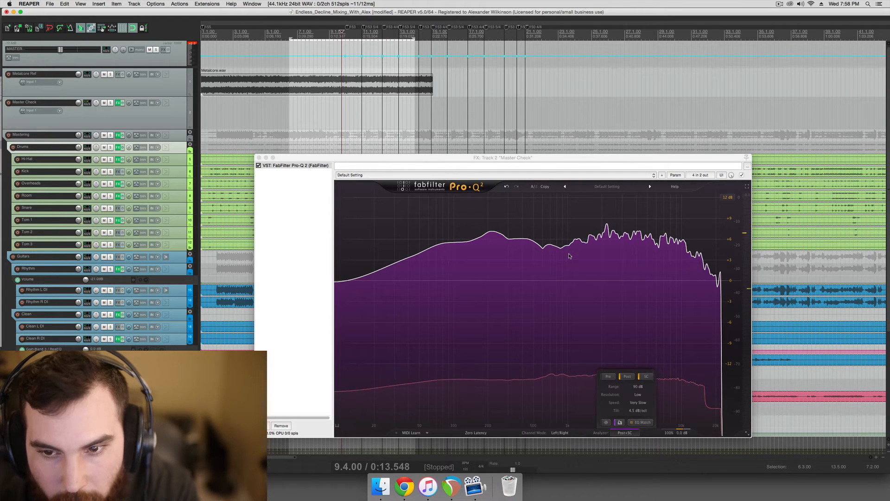
pyautogui.press('space')
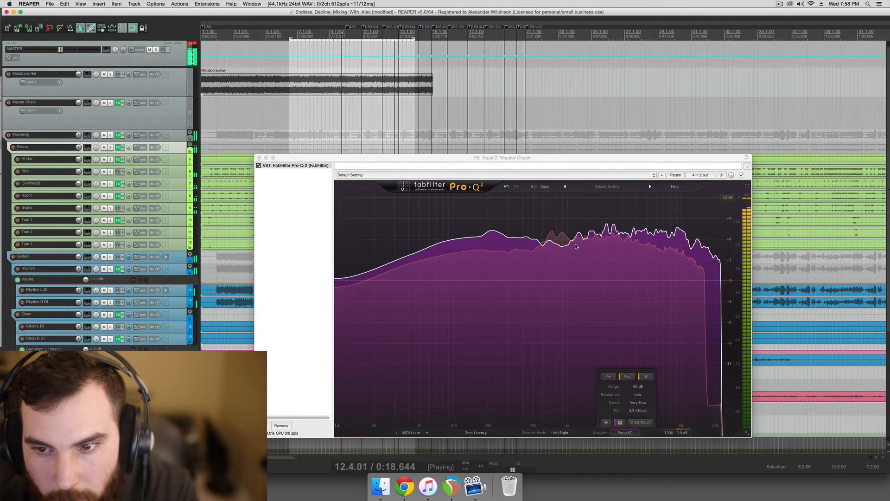
pyautogui.press('space')
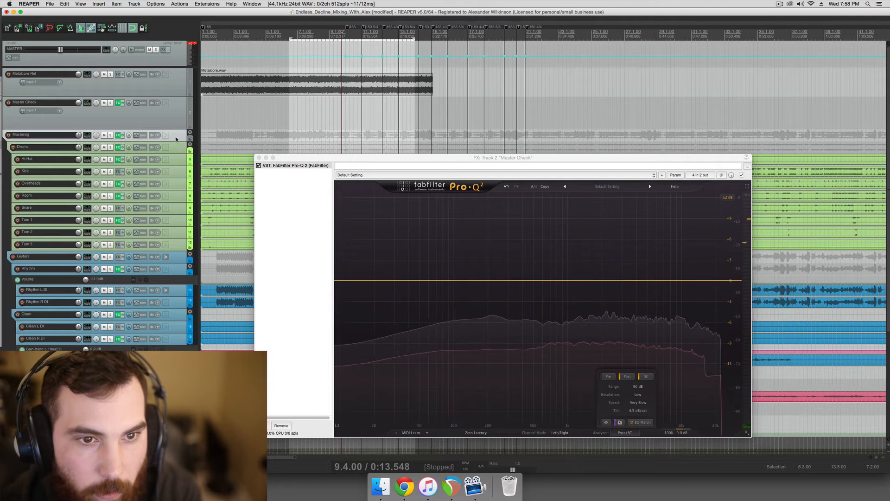
# - In the Mastering folder's Pro-Q 2, add a bell band boosting about 1.5 dB near 819 Hz
pyautogui.click(119, 136)
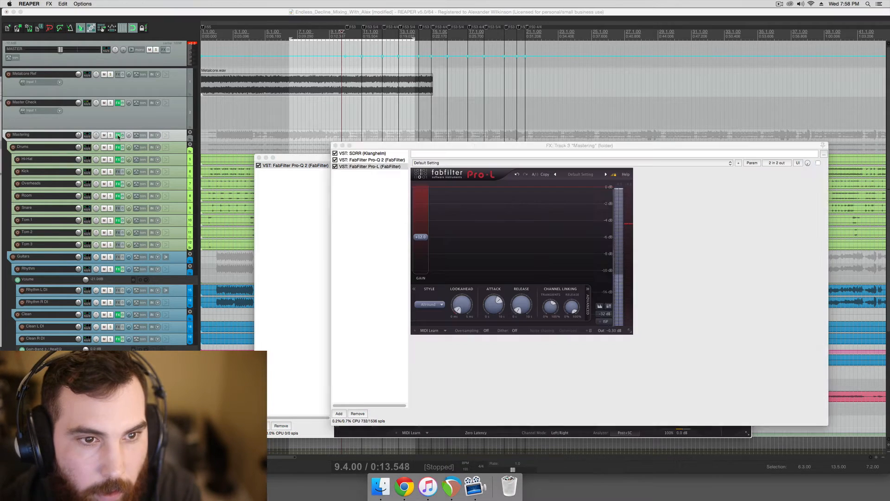
pyautogui.click(371, 160)
pyautogui.click(623, 269)
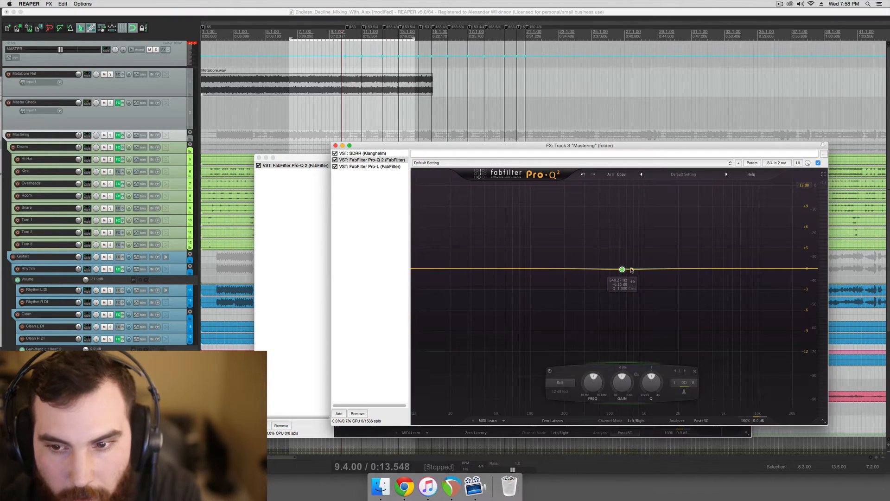
pyautogui.moveTo(623, 269)
pyautogui.mouseDown()
pyautogui.moveTo(630, 261)
pyautogui.moveTo(631, 279)
pyautogui.mouseUp()
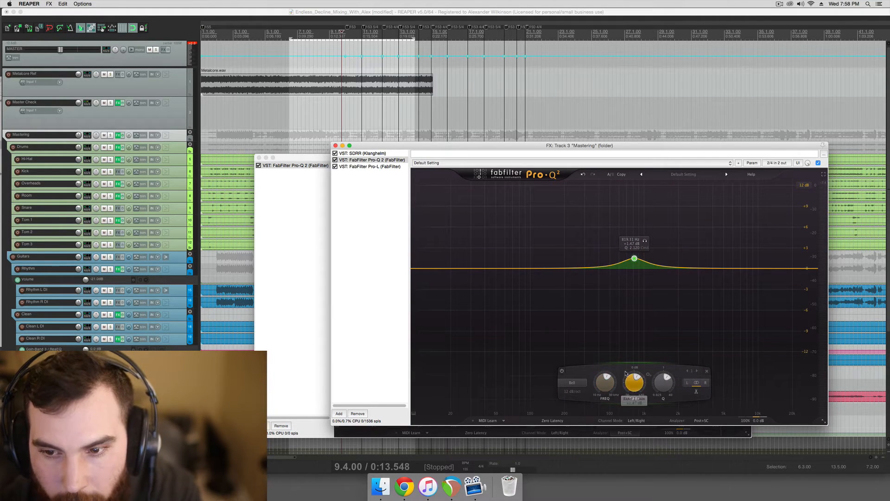
# - Switch the Mastering Pro-Q 2 channel mode to Mid/Side and set the bell band's stereo placement to Mid
pyautogui.click(640, 420)
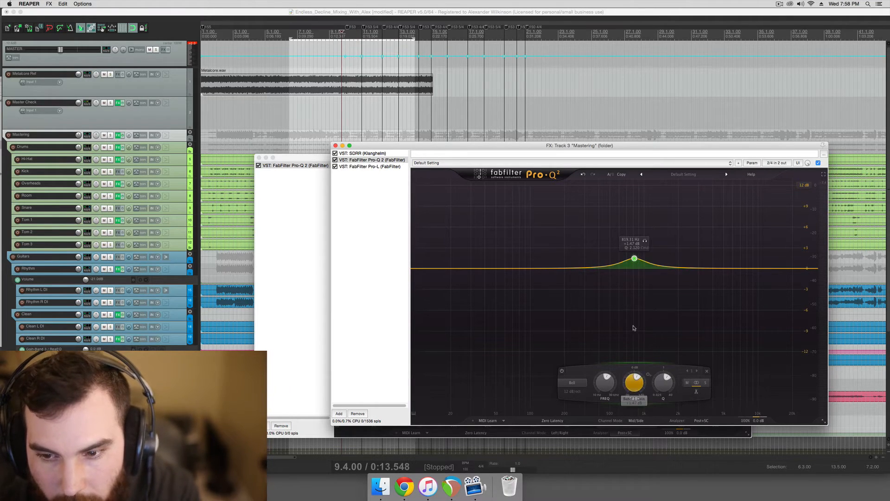
pyautogui.rightClick(635, 258)
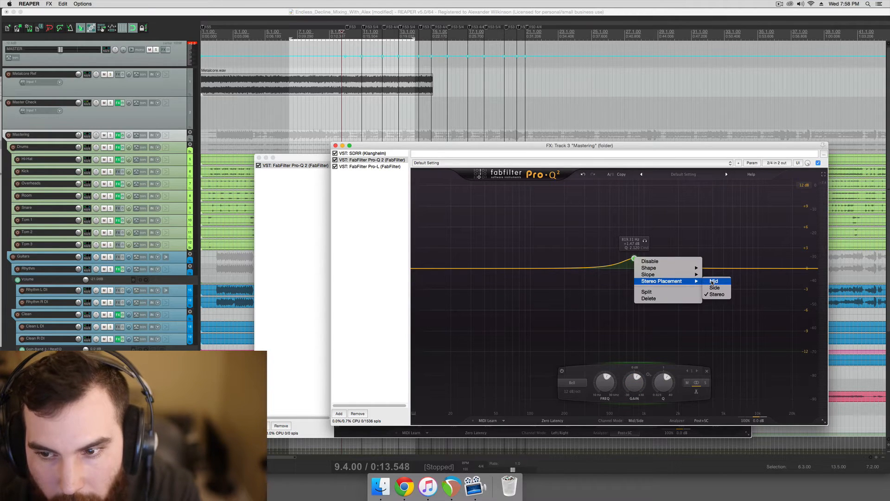
pyautogui.click(713, 282)
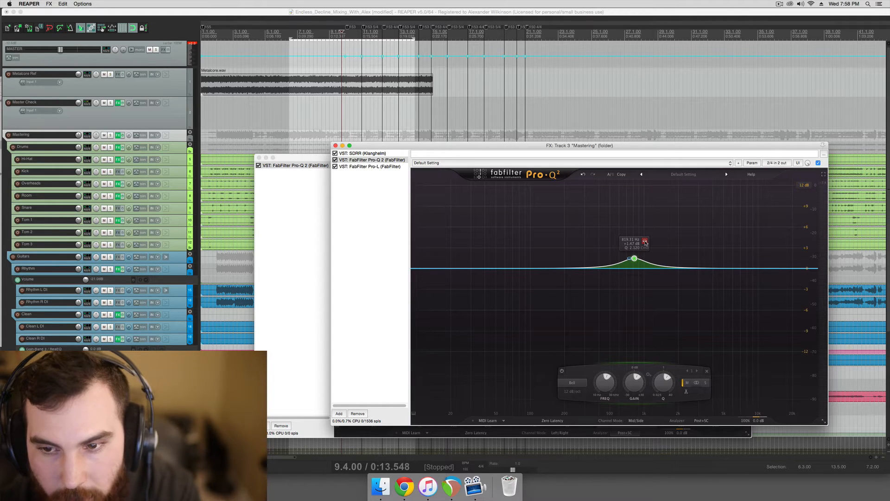
# - Play from 8.4.00 and raise the Mid band's boost to about 2 dB
pyautogui.click(327, 134)
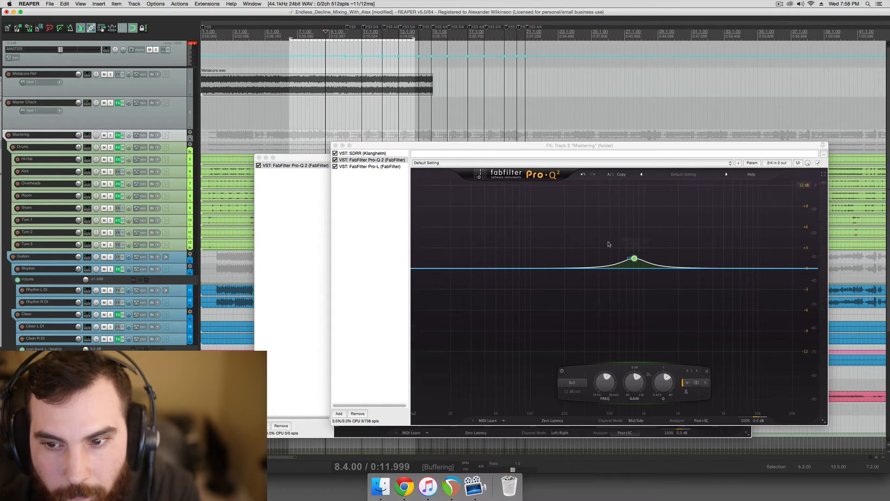
pyautogui.press('space')
pyautogui.moveTo(634, 259)
pyautogui.mouseDown()
pyautogui.moveTo(584, 243)
pyautogui.moveTo(701, 253)
pyautogui.moveTo(598, 255)
pyautogui.moveTo(643, 257)
pyautogui.moveTo(634, 255)
pyautogui.mouseUp()
pyautogui.press('space')
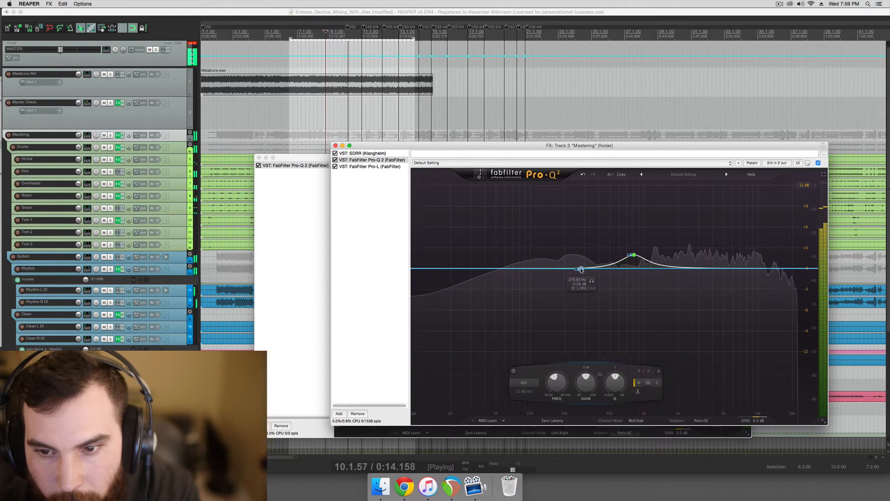
# - Add a second bell band with Side placement, boosting about 1.9 dB near 454 Hz with a Q of 2.530
pyautogui.rightClick(581, 269)
pyautogui.click(662, 300)
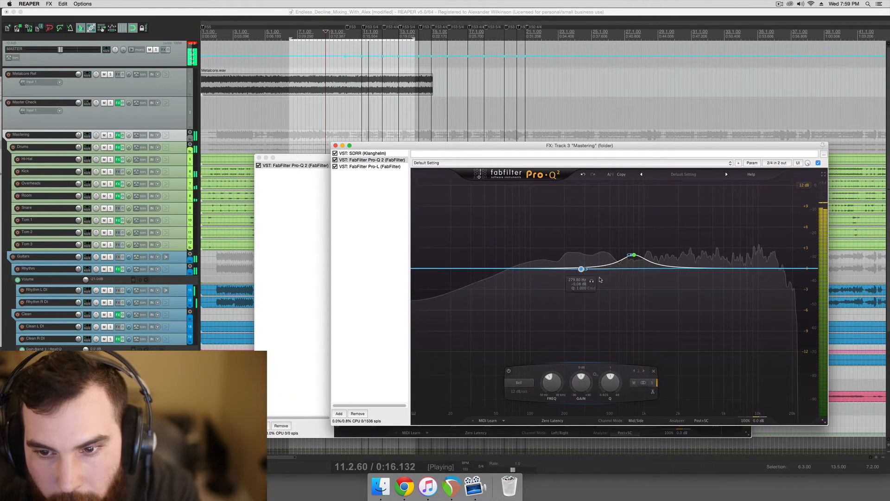
pyautogui.press('space')
pyautogui.moveTo(581, 269); pyautogui.dragTo(605, 286)
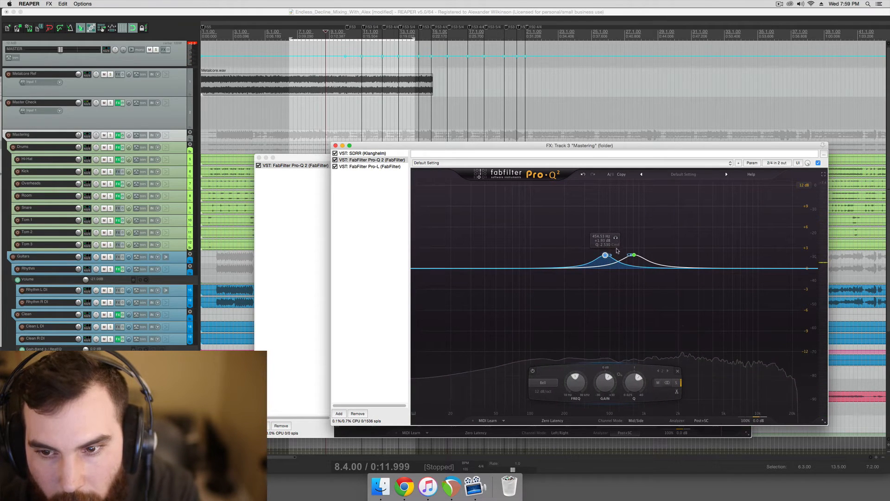
# - Solo the Side band during playback and sweep it up to about 801 Hz
pyautogui.moveTo(615, 240); pyautogui.dragTo(679, 257)
pyautogui.press('space')
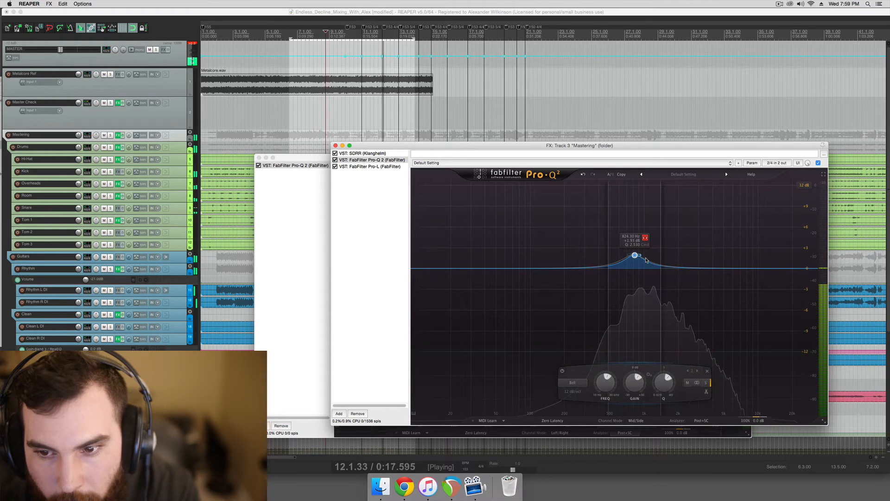
pyautogui.moveTo(606, 261)
pyautogui.mouseDown()
pyautogui.moveTo(589, 260)
pyautogui.moveTo(622, 263)
pyautogui.mouseUp()
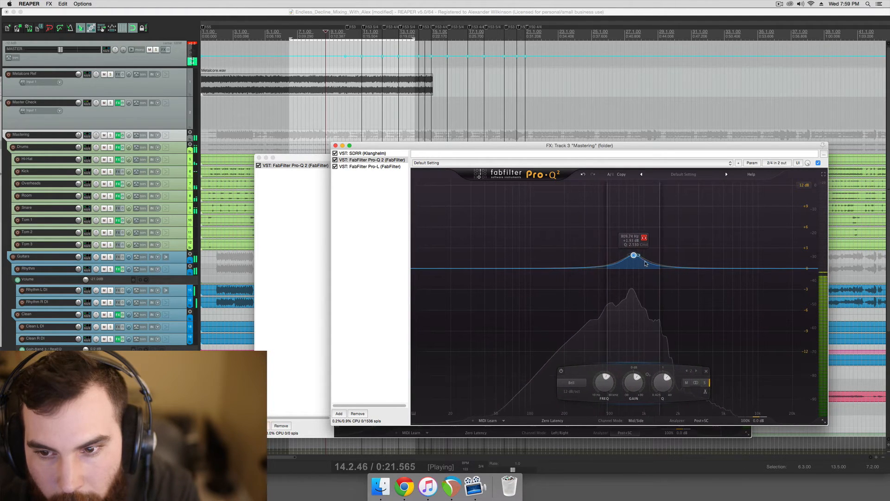
pyautogui.moveTo(689, 265); pyautogui.dragTo(645, 272)
pyautogui.press('space')
# - Delete the Mid band, then set the remaining band to Stereo placement and lower its boost to about 1.1 dB
pyautogui.rightClick(635, 255)
pyautogui.moveTo(663, 282)
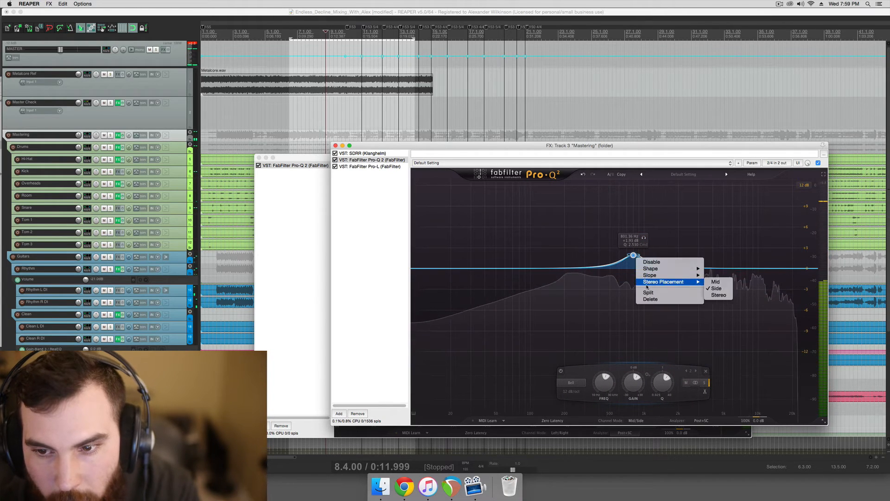
pyautogui.click(630, 266)
pyautogui.rightClick(636, 255)
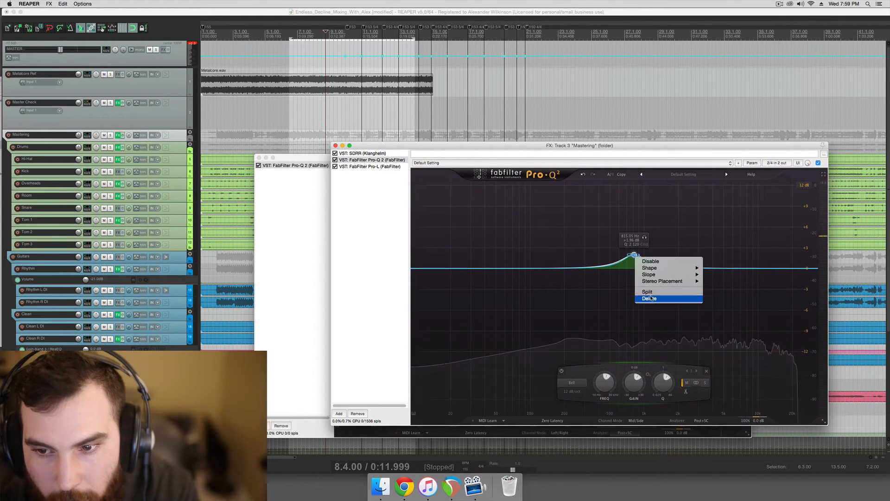
pyautogui.click(650, 299)
pyautogui.rightClick(636, 256)
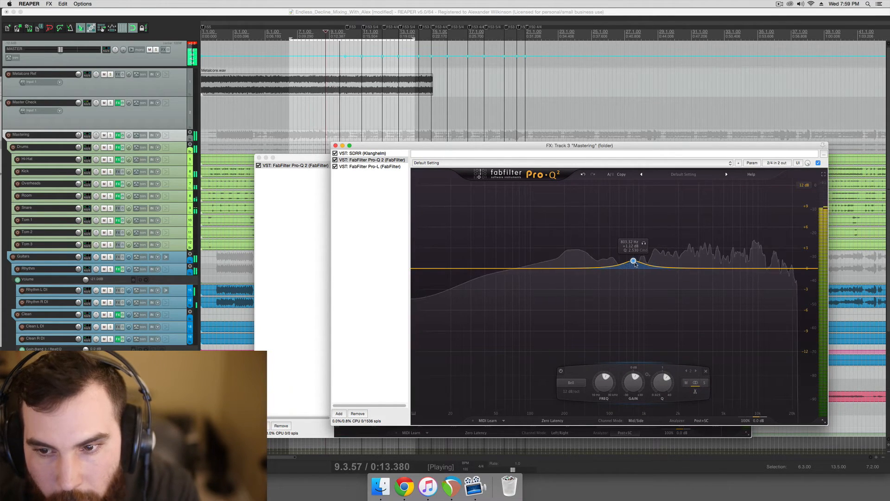
pyautogui.press('space')
# - Add another bell band in the low mids, boosting about 5.2 dB near 247 Hz with a Q of about 2.66
pyautogui.click(583, 266)
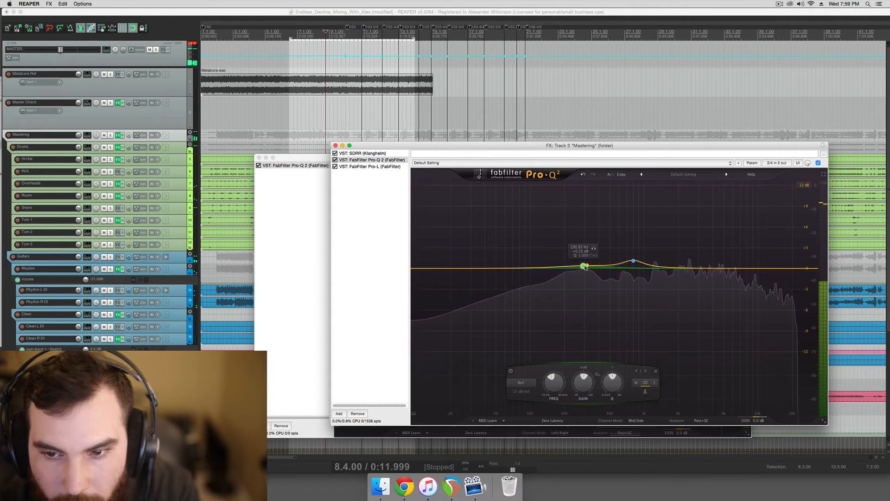
pyautogui.rightClick(584, 266)
pyautogui.click(583, 277)
pyautogui.scroll(5, 584, 279)
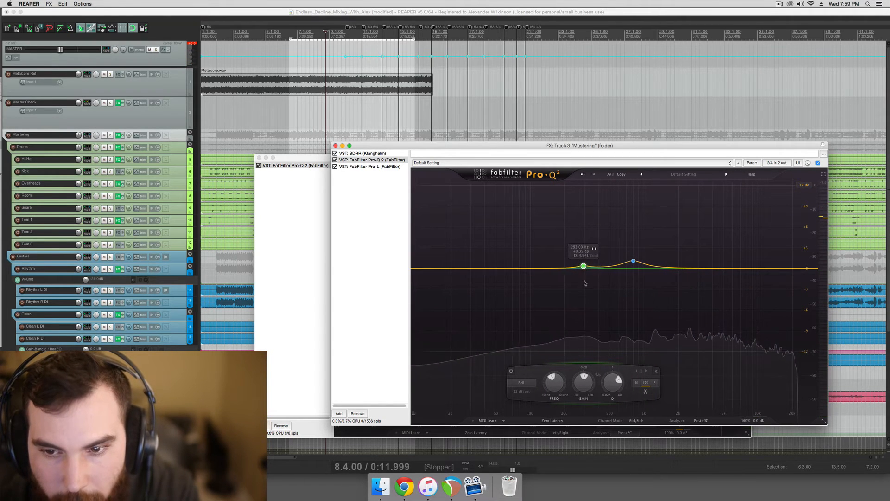
pyautogui.moveTo(584, 276); pyautogui.dragTo(583, 241)
pyautogui.press('space')
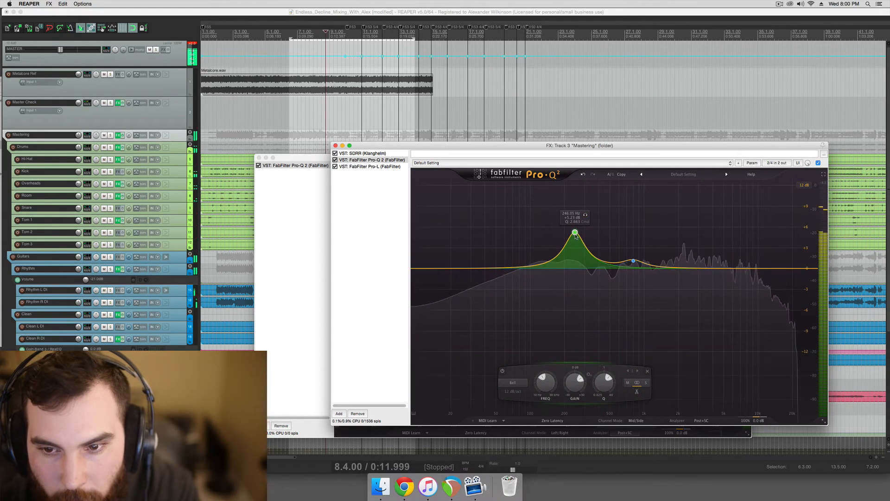
# - During playback, give the low-mid bell Mid placement and shift it to about 257 Hz while soloed
pyautogui.press('space')
pyautogui.moveTo(612, 257)
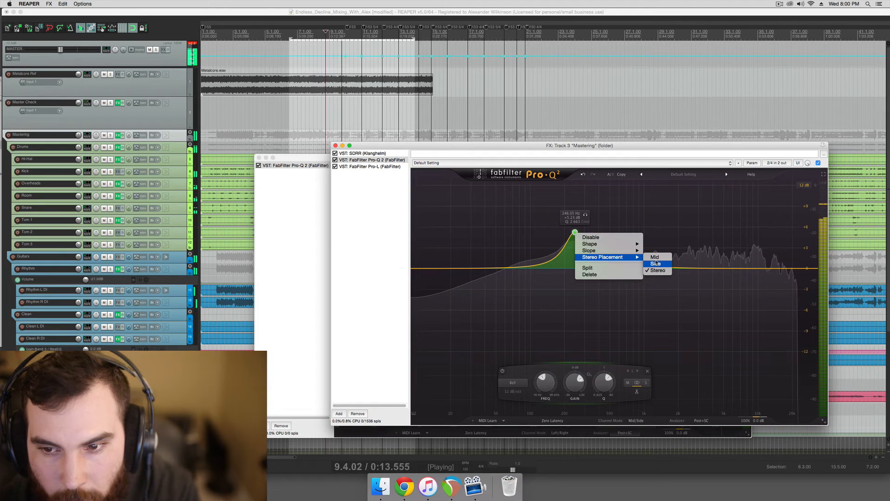
pyautogui.moveTo(586, 214)
pyautogui.mouseDown()
pyautogui.moveTo(542, 218)
pyautogui.moveTo(590, 221)
pyautogui.mouseUp()
pyautogui.press('space')
# - Bring up the Master Check Pro-Q 2, play the mix through it and set its analyzer speed to Fast
pyautogui.click(392, 167)
pyautogui.click(384, 160)
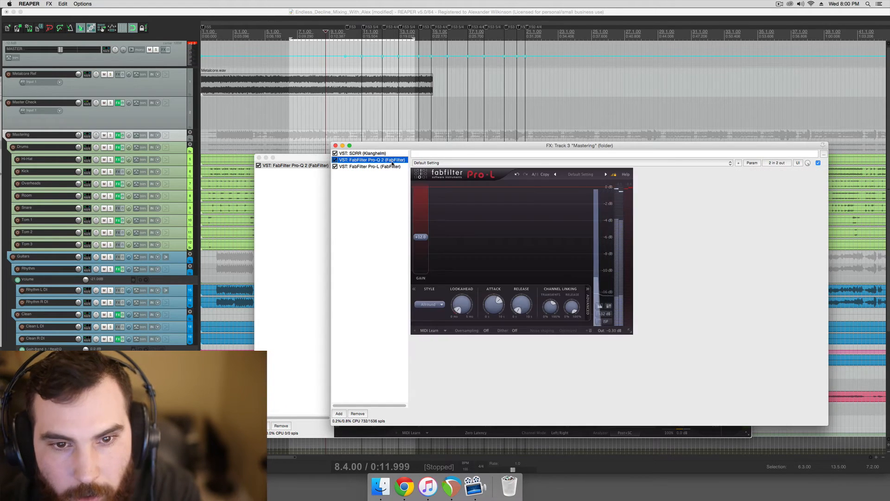
pyautogui.click(298, 159)
pyautogui.moveTo(298, 158); pyautogui.dragTo(291, 159)
pyautogui.press('space')
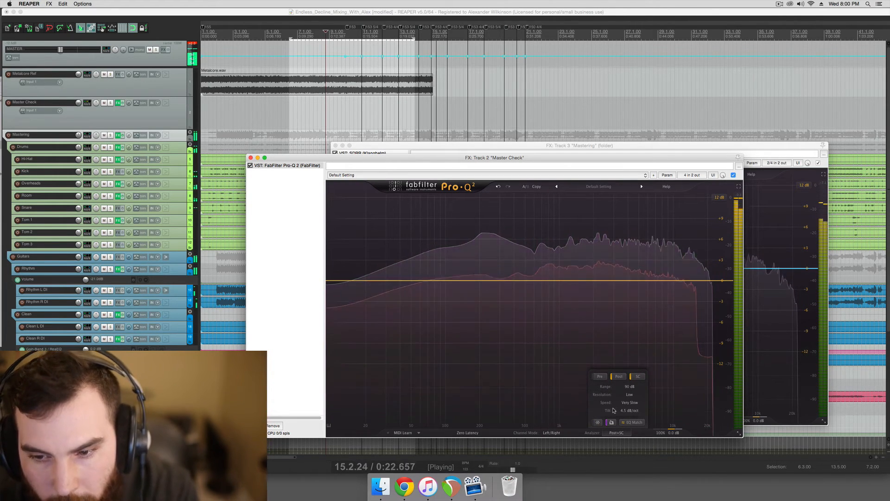
pyautogui.click(630, 402)
pyautogui.click(614, 425)
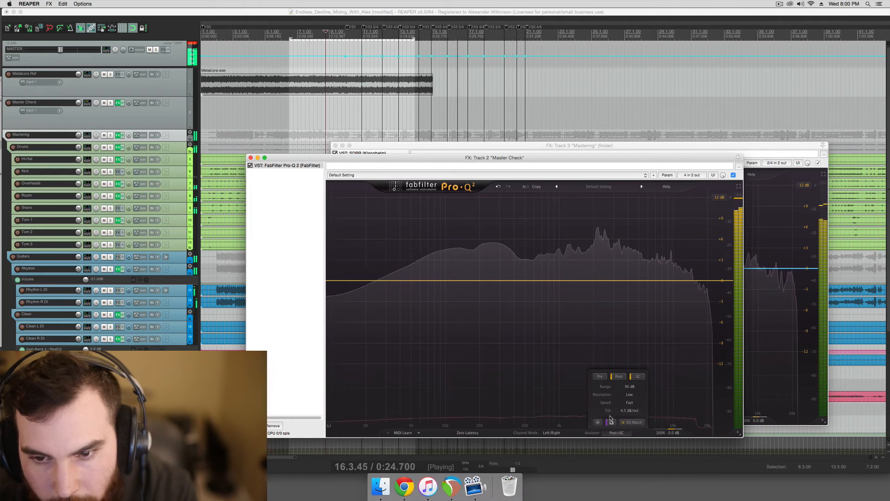
pyautogui.click(347, 118)
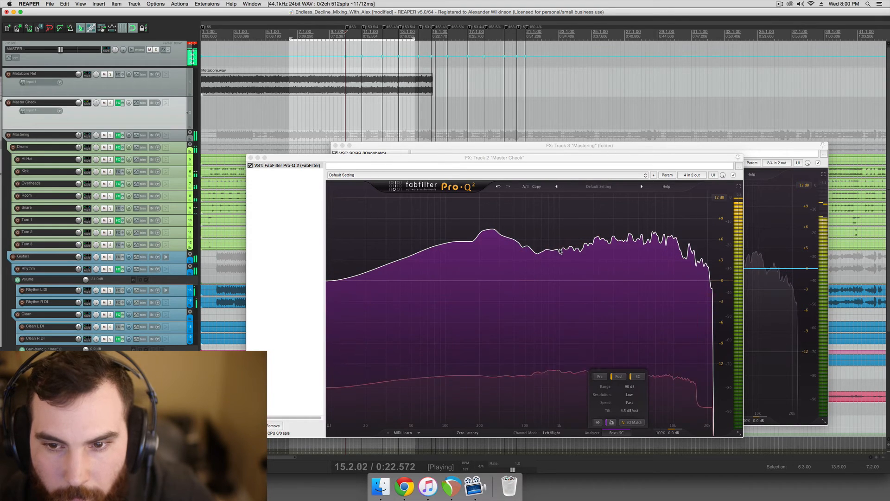
# - Return to the Mastering Pro-Q 2 and delete the Mid bell near 257 Hz
pyautogui.click(501, 152)
pyautogui.click(306, 125)
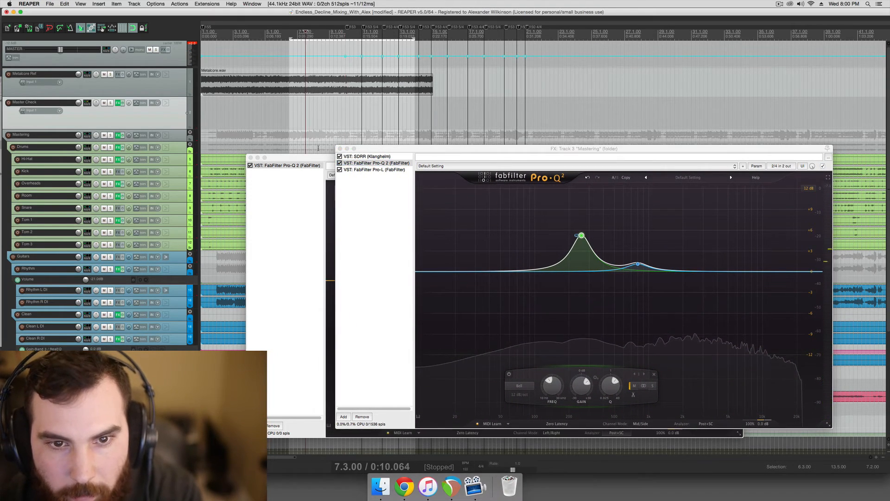
pyautogui.moveTo(324, 159); pyautogui.dragTo(318, 159)
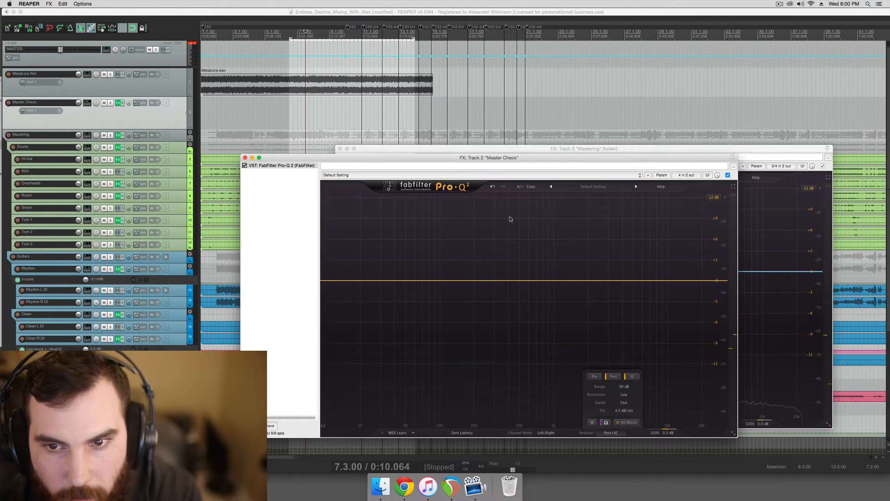
pyautogui.moveTo(570, 152); pyautogui.dragTo(551, 150)
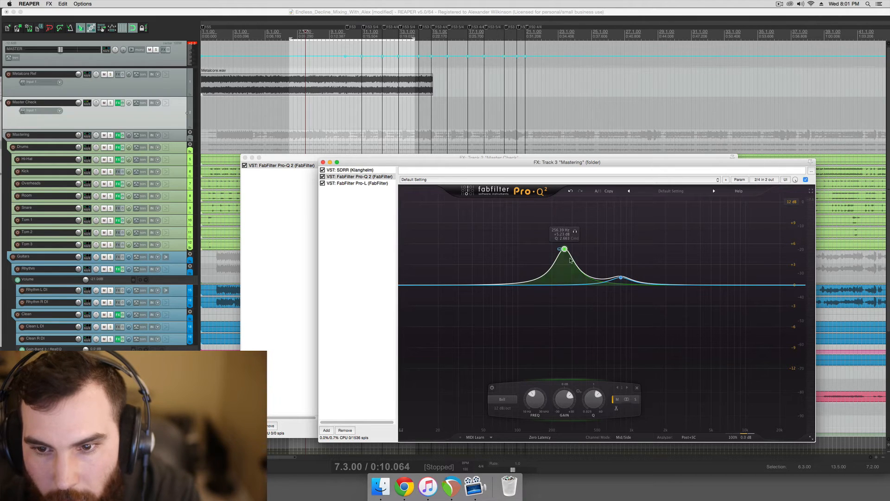
pyautogui.rightClick(565, 249)
pyautogui.click(591, 295)
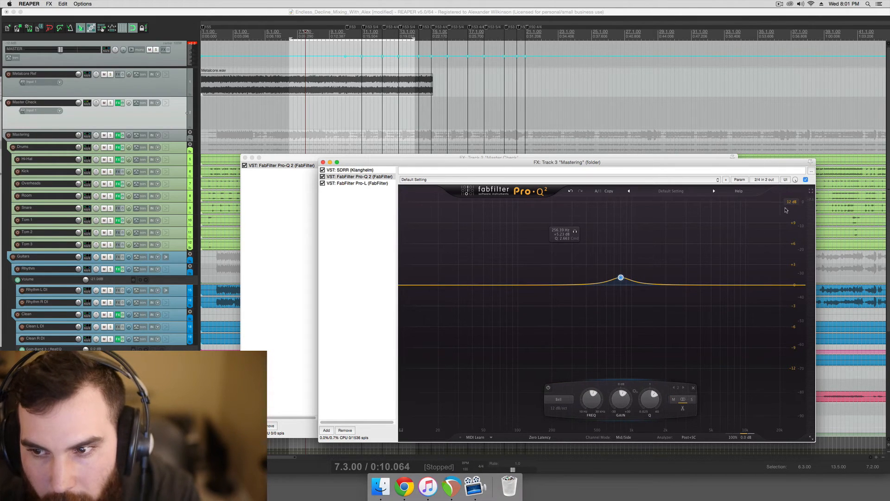
# - Try the 6 dB, 30 dB and 3 dB gain display ranges in the Mastering Pro-Q 2
pyautogui.click(792, 202)
pyautogui.click(796, 211)
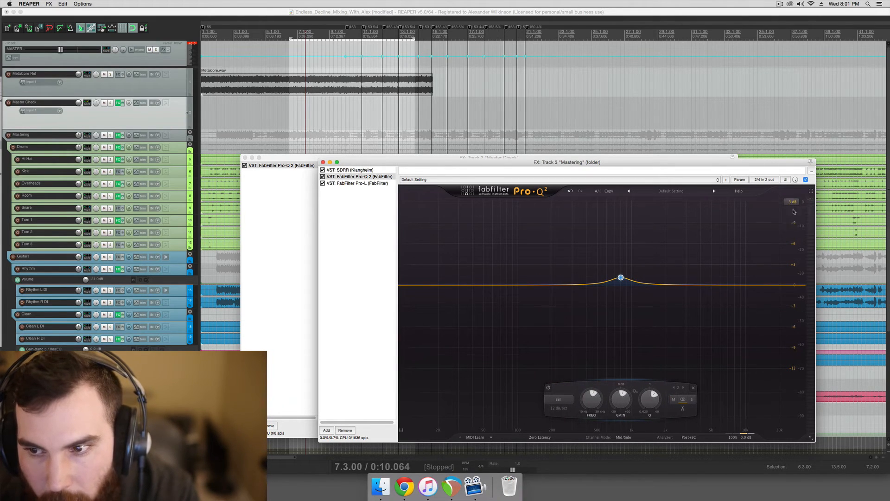
pyautogui.click(797, 217)
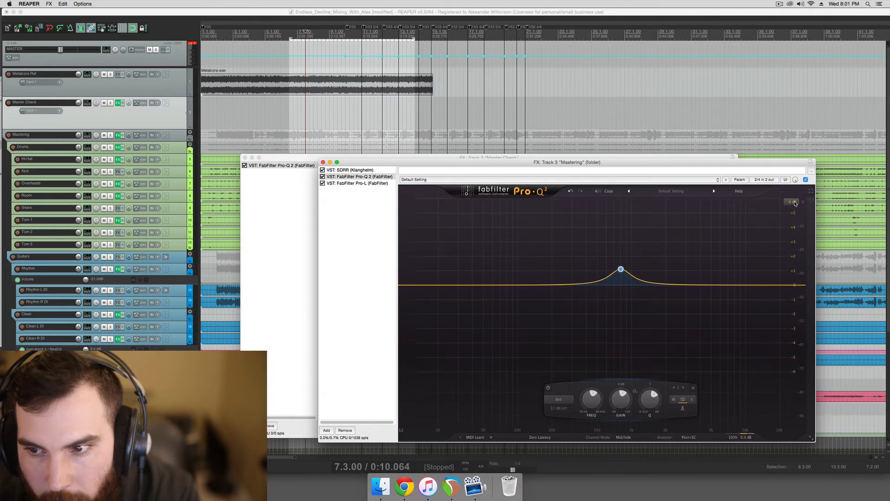
pyautogui.click(793, 203)
pyautogui.click(794, 203)
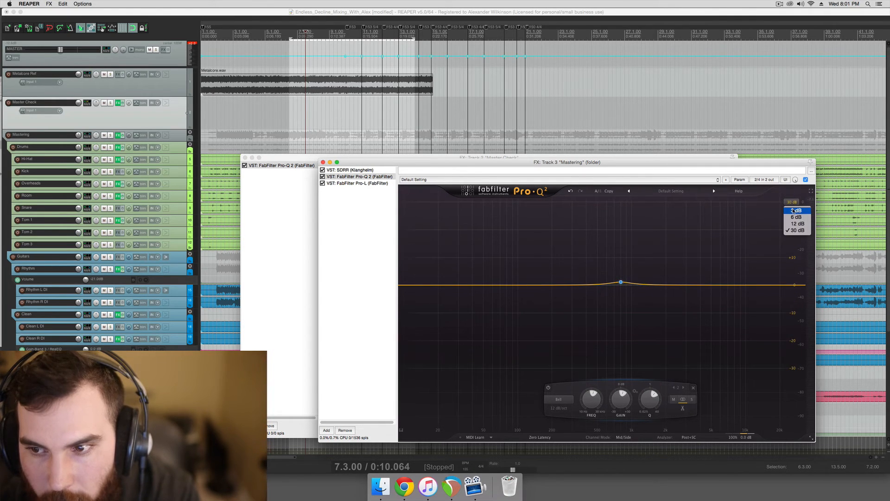
pyautogui.click(793, 210)
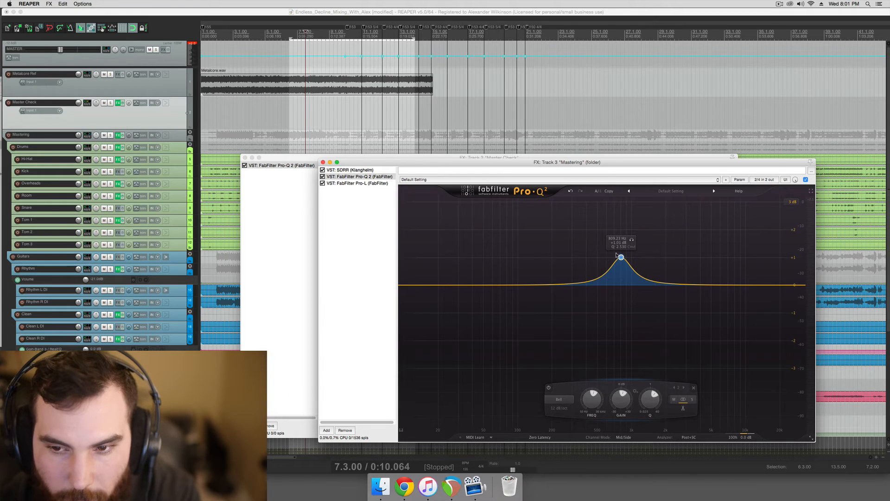
# - Set the Mastering Pro-Q 2 display range to 6 dB and save the project
pyautogui.click(802, 202)
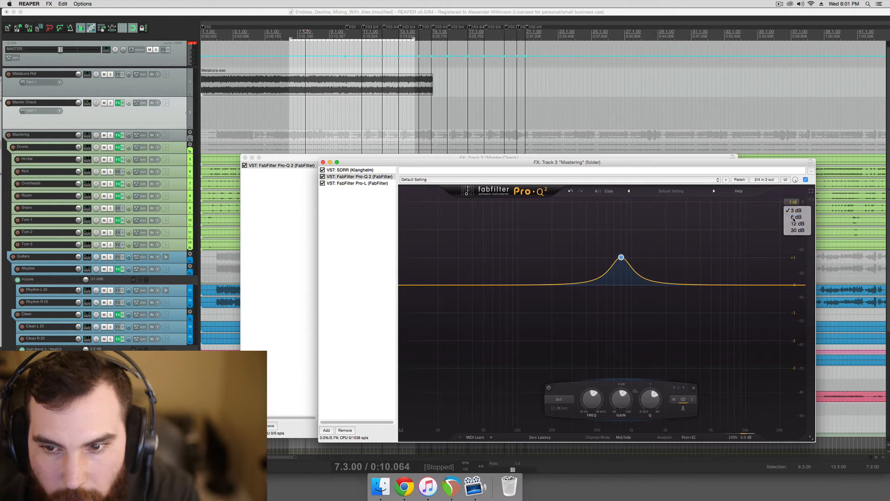
pyautogui.click(791, 219)
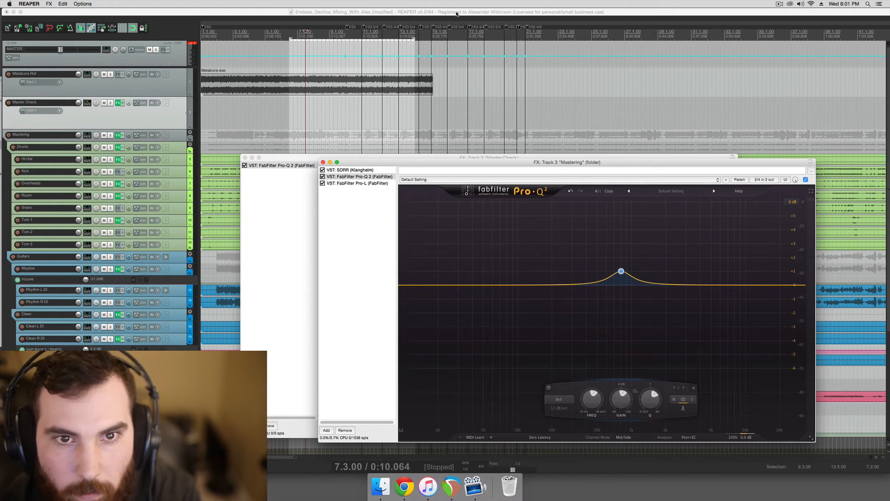
pyautogui.click(456, 13)
pyautogui.press('super+s')
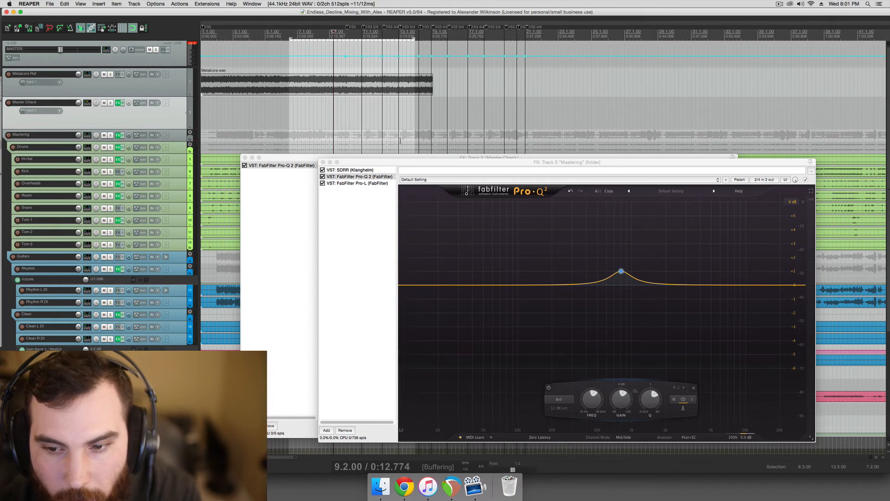
# - Play from 9.2.00 and add a narrow bell boosting about 2.2 dB near 6.9 kHz
pyautogui.press('space')
pyautogui.click(683, 286)
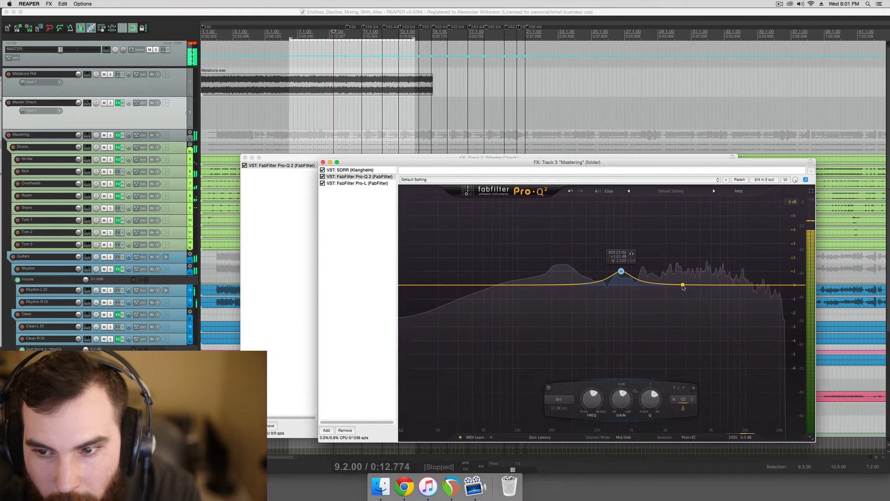
pyautogui.moveTo(683, 286); pyautogui.dragTo(729, 270)
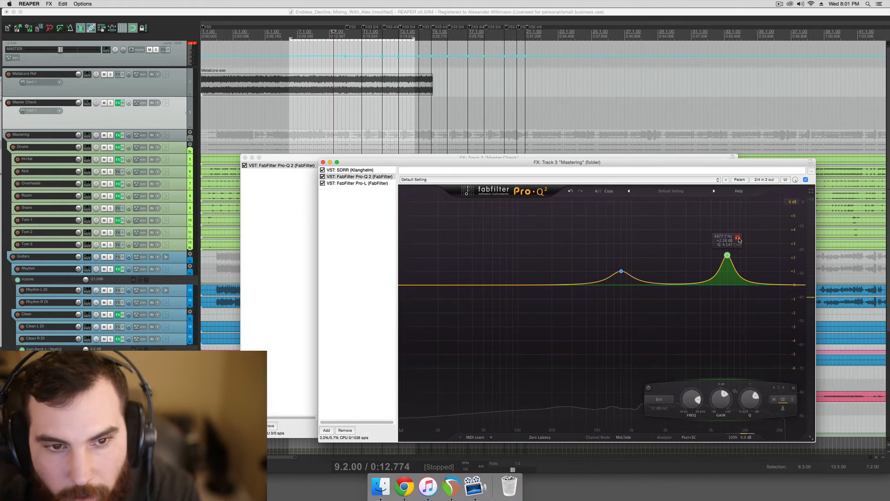
# - Sweep the soloed narrow bell down to about 292 Hz during playback and delete it
pyautogui.moveTo(740, 240); pyautogui.dragTo(583, 264)
pyautogui.press('space')
pyautogui.press('space')
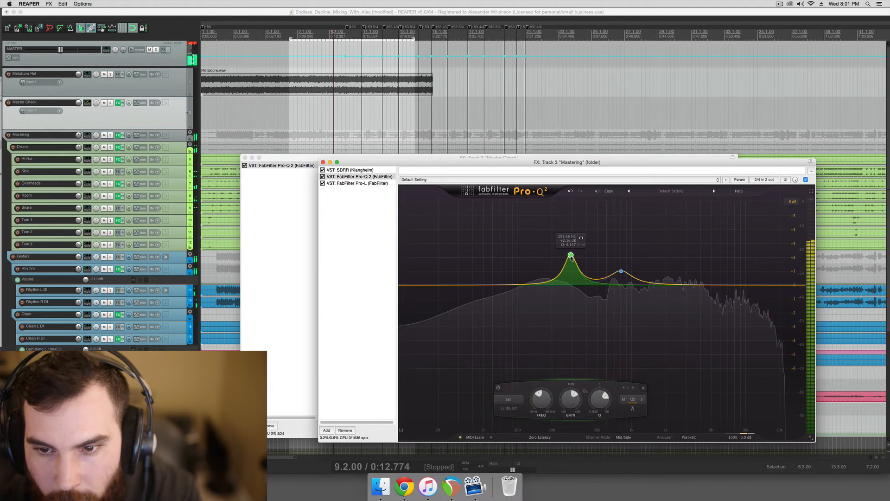
pyautogui.rightClick(573, 256)
pyautogui.click(589, 293)
# - Add a low cut at about 25 Hz with a 24 dB/oct slope, and raise its cutoff and resonance for playback
pyautogui.moveTo(441, 284); pyautogui.dragTo(448, 252)
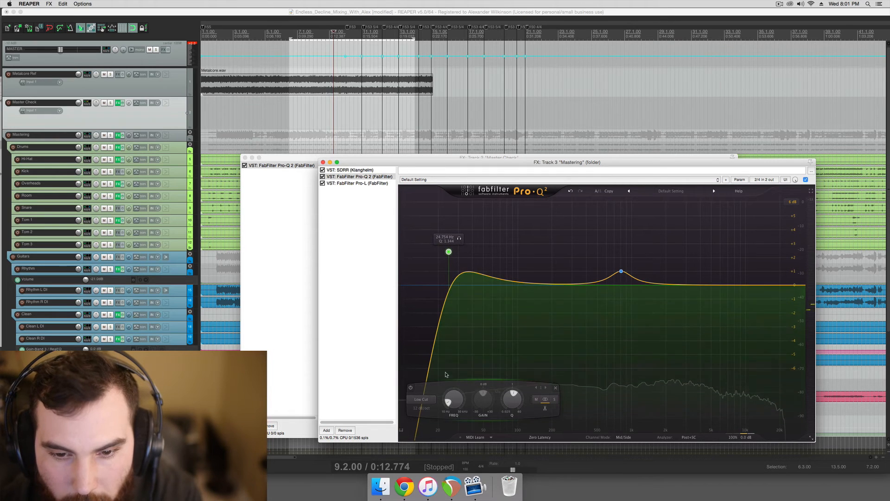
pyautogui.click(421, 408)
pyautogui.click(428, 436)
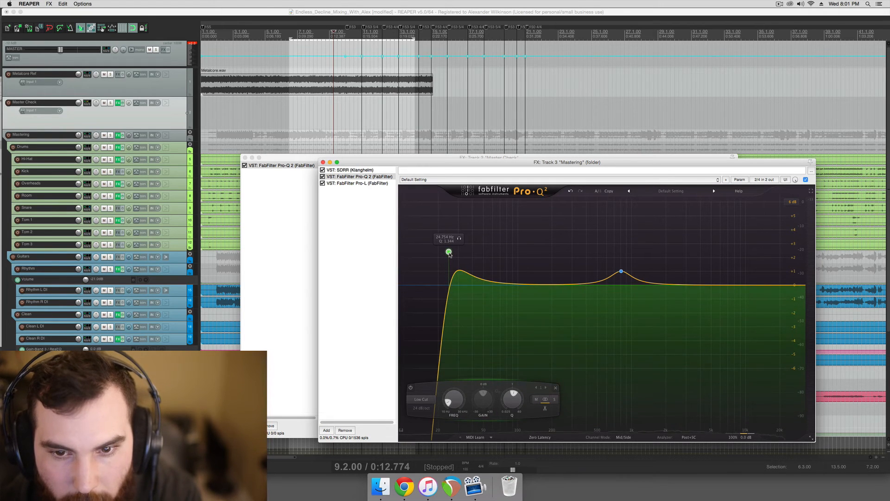
pyautogui.moveTo(449, 253); pyautogui.dragTo(496, 235)
pyautogui.press('space')
# - Soften the low cut to 12 dB/oct and adjust it to about 50 Hz with a Q of about 1.57, checking it soloed
pyautogui.click(436, 408)
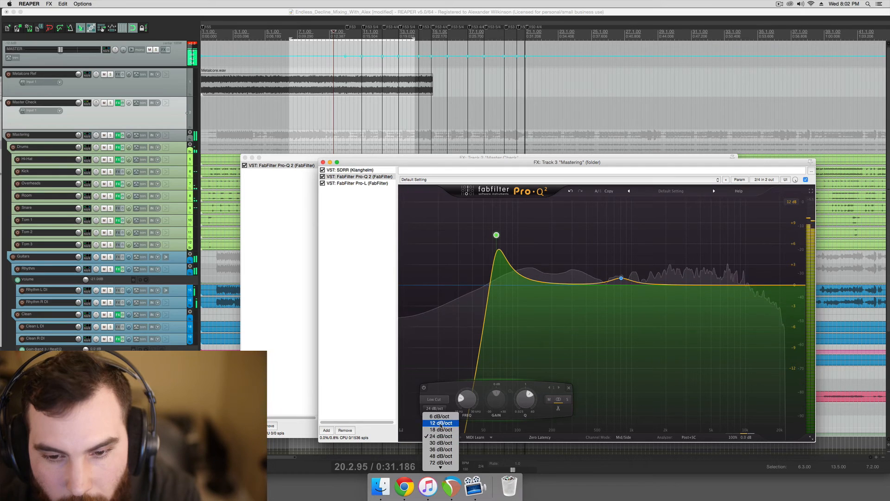
pyautogui.click(441, 423)
pyautogui.moveTo(496, 235); pyautogui.dragTo(487, 259)
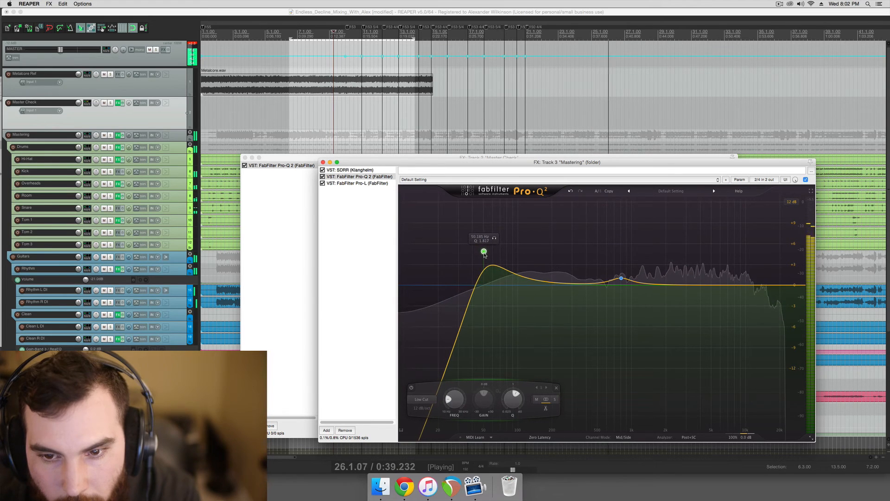
pyautogui.moveTo(485, 256)
pyautogui.mouseDown()
pyautogui.moveTo(485, 270)
pyautogui.moveTo(488, 259)
pyautogui.moveTo(464, 250)
pyautogui.moveTo(494, 252)
pyautogui.mouseUp()
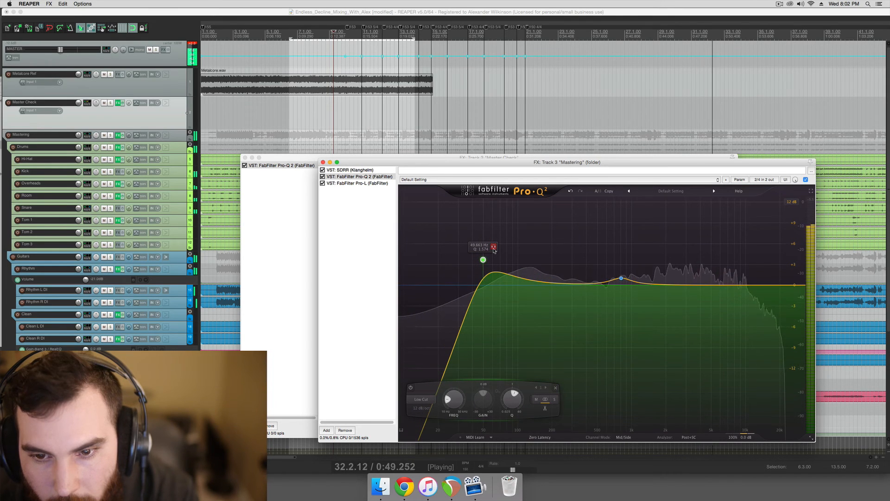
# - Play from 6.3.00, check Pro-L on the Mastering track and raise the master volume fader
pyautogui.click(288, 132)
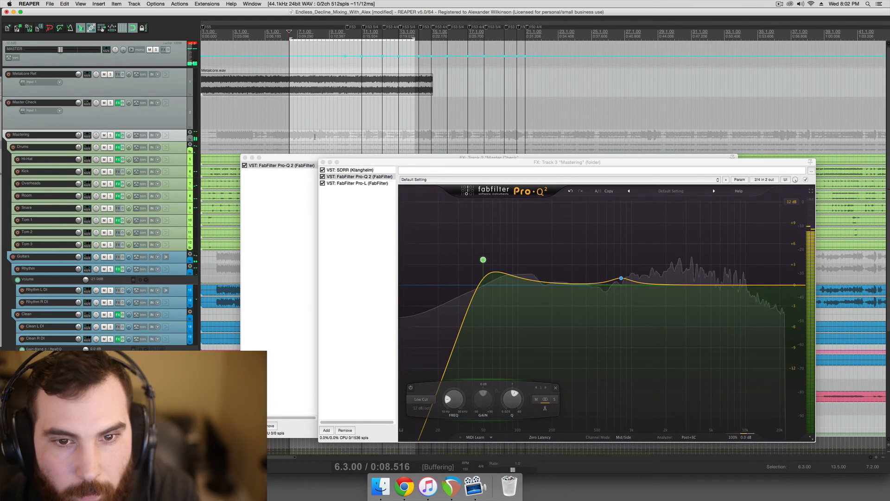
pyautogui.click(354, 183)
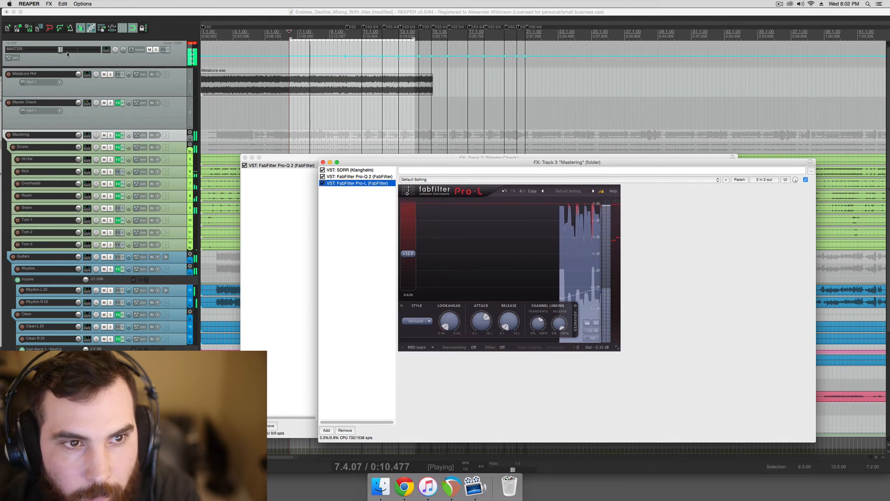
pyautogui.moveTo(61, 50); pyautogui.dragTo(77, 50)
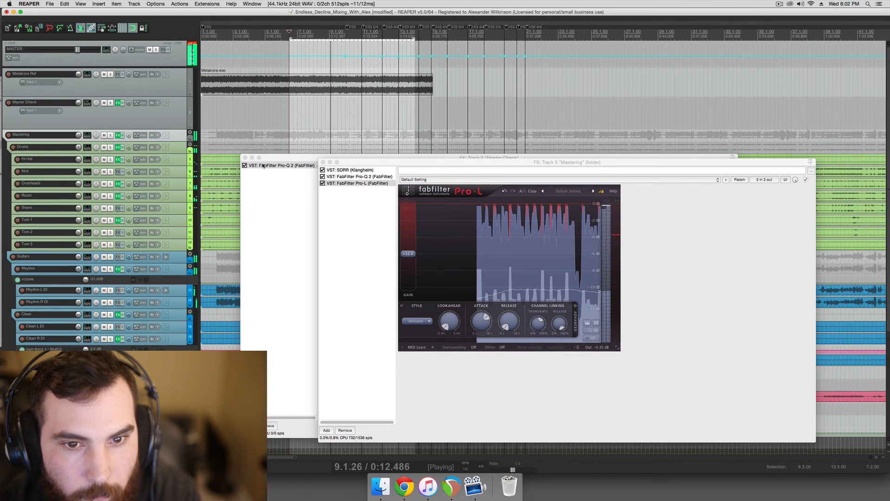
pyautogui.click(345, 177)
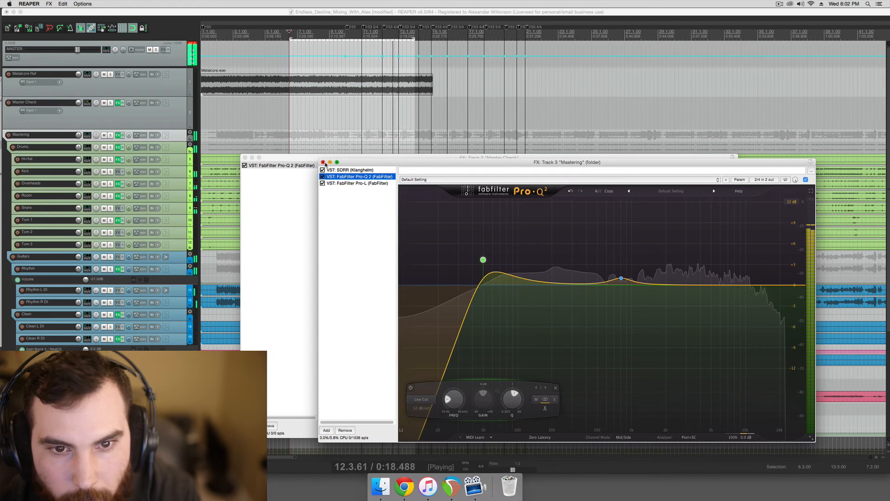
# - Close the Mastering and Master Check FX windows
pyautogui.click(323, 163)
pyautogui.moveTo(329, 161); pyautogui.dragTo(399, 177)
pyautogui.click(315, 173)
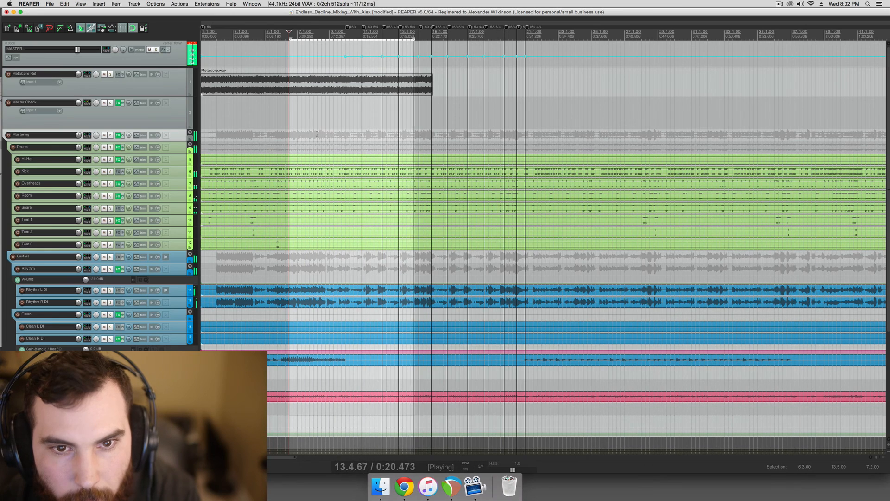
# - Play from 8.2.00 and open ReaEQ in the Bass Grit track's effects chain
pyautogui.click(317, 123)
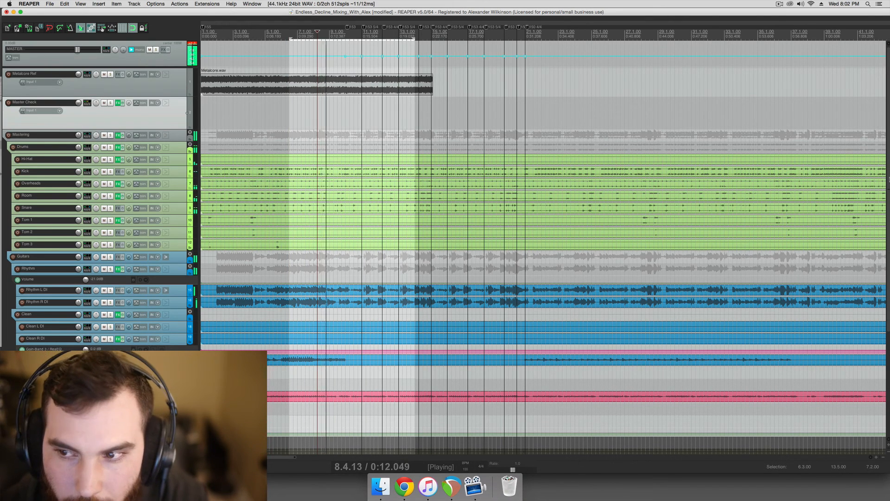
pyautogui.scroll(-5, 863, 301)
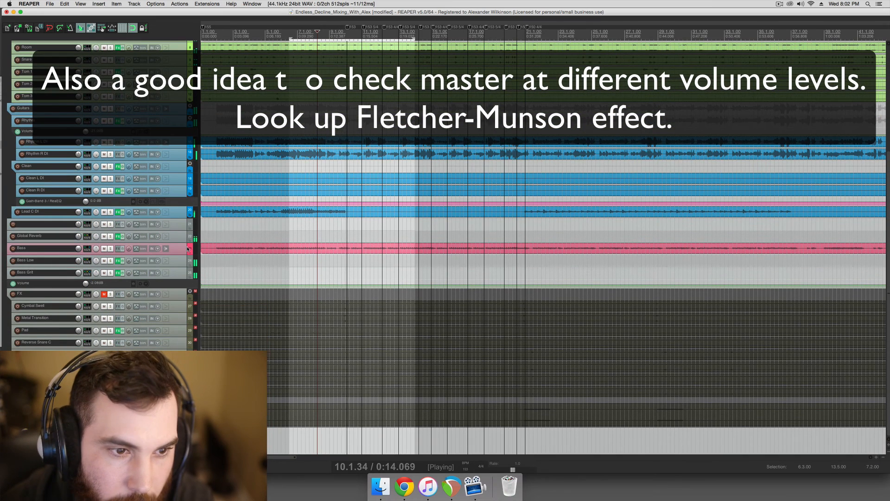
pyautogui.click(76, 274)
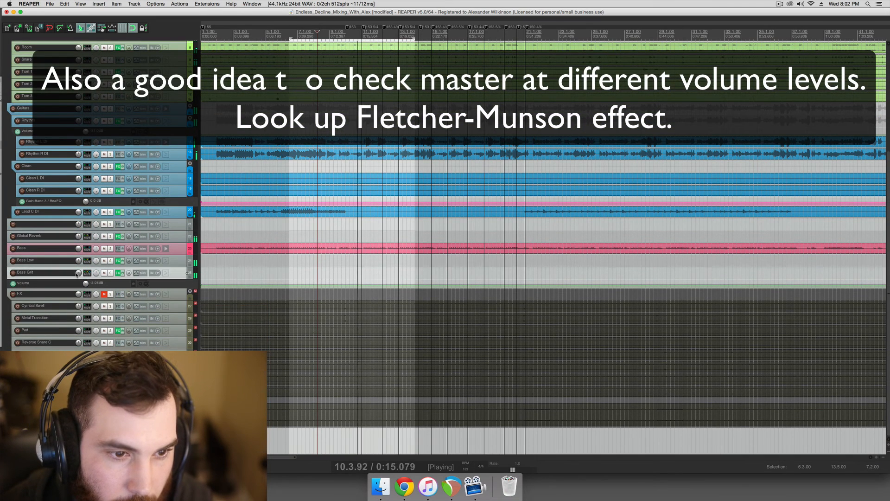
pyautogui.click(119, 273)
pyautogui.click(397, 174)
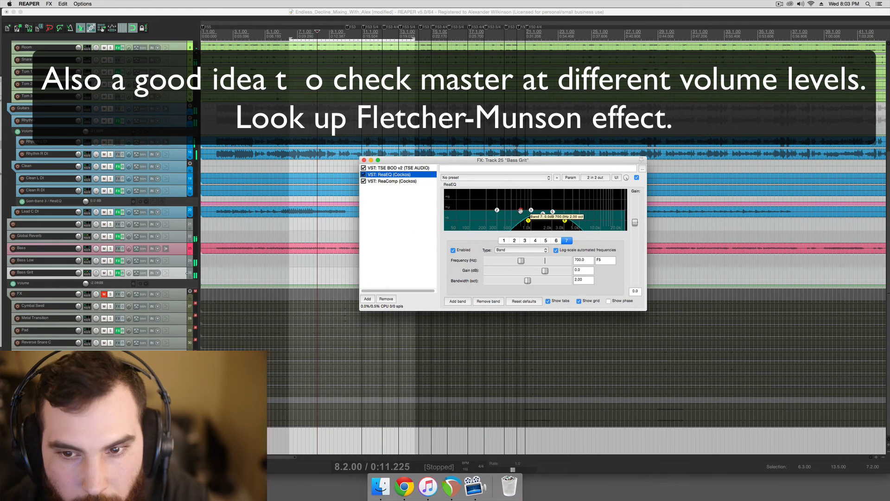
# - Boost band 7 of Bass Grit's ReaEQ by about 5.8 dB at 1563 Hz with a 0.62 oct bandwidth, and look at ReaComp
pyautogui.moveTo(521, 211); pyautogui.dragTo(545, 200)
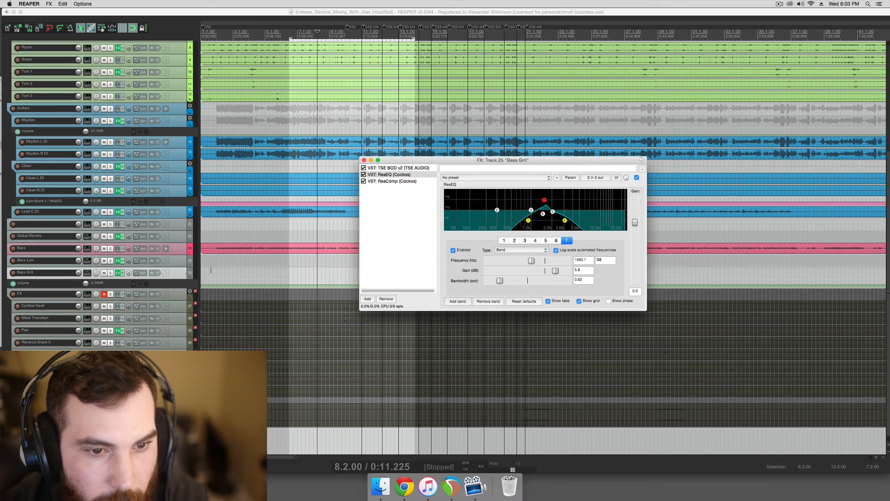
pyautogui.click(409, 181)
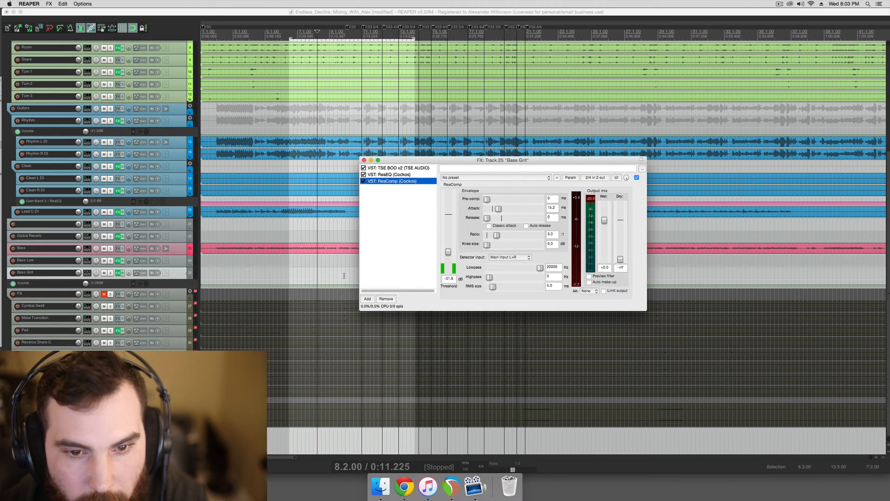
pyautogui.click(420, 175)
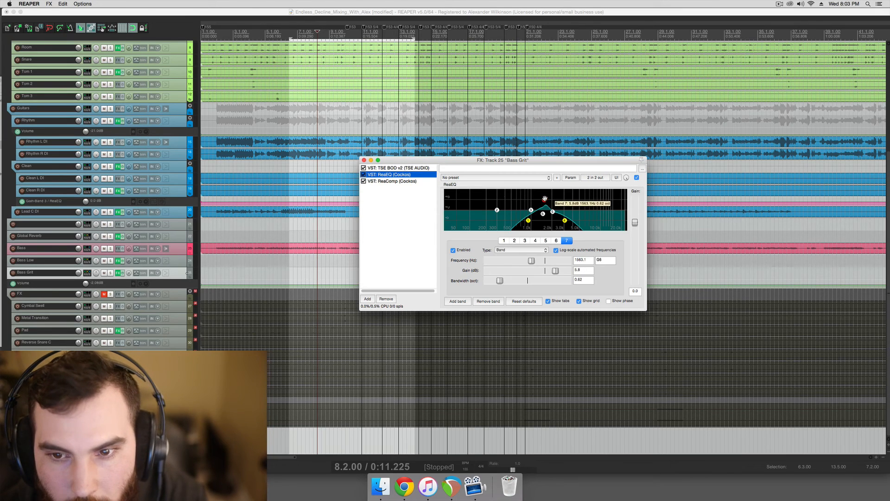
# - Sweep band 7 to about 2600 Hz with a bandwidth of about 1.04 oct during playback, and reset its gain to 0 dB
pyautogui.press('space')
pyautogui.moveTo(562, 191)
pyautogui.mouseDown()
pyautogui.moveTo(582, 191)
pyautogui.moveTo(529, 176)
pyautogui.moveTo(572, 187)
pyautogui.mouseUp()
pyautogui.scroll(-2, 578, 192)
pyautogui.scroll(1, 553, 178)
pyautogui.press('space')
pyautogui.moveTo(568, 271); pyautogui.dragTo(545, 275)
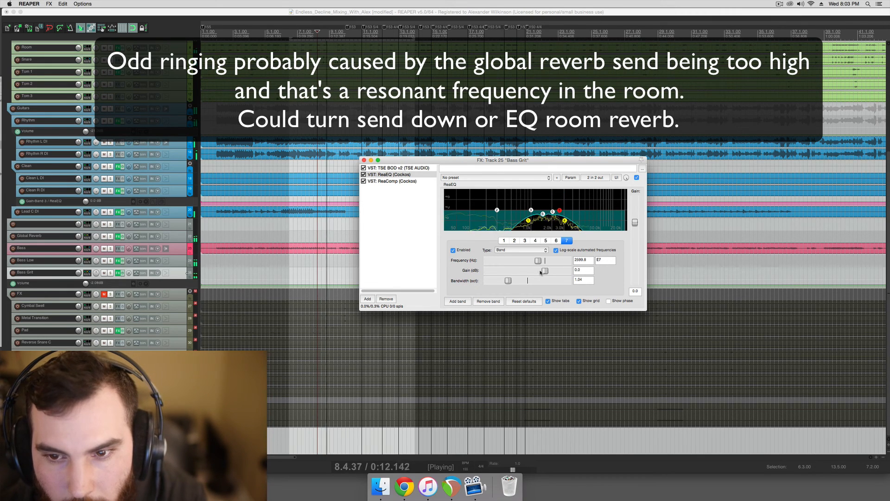
# - Lower the low-pass band 4 to about 2390 Hz with a bandwidth of about 2.29 oct during playback, and close Bass Grit's effects window
pyautogui.press('space')
pyautogui.click(565, 221)
pyautogui.moveTo(564, 222); pyautogui.dragTo(547, 221)
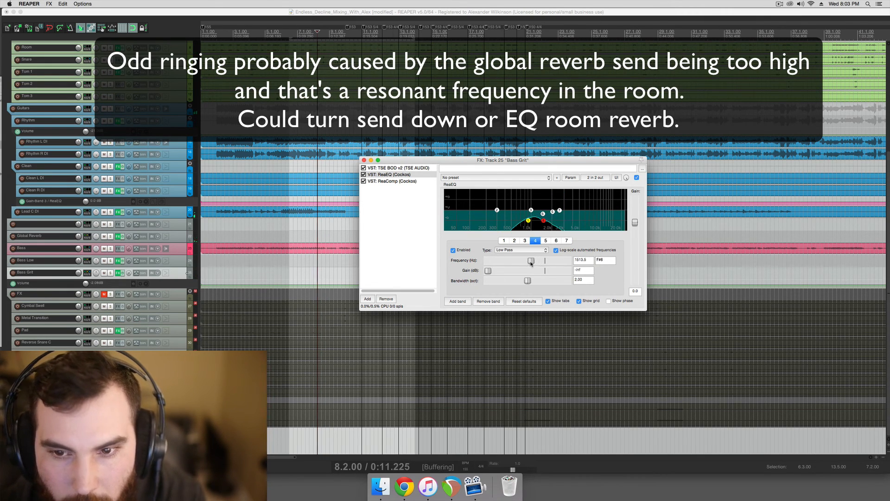
pyautogui.press('space')
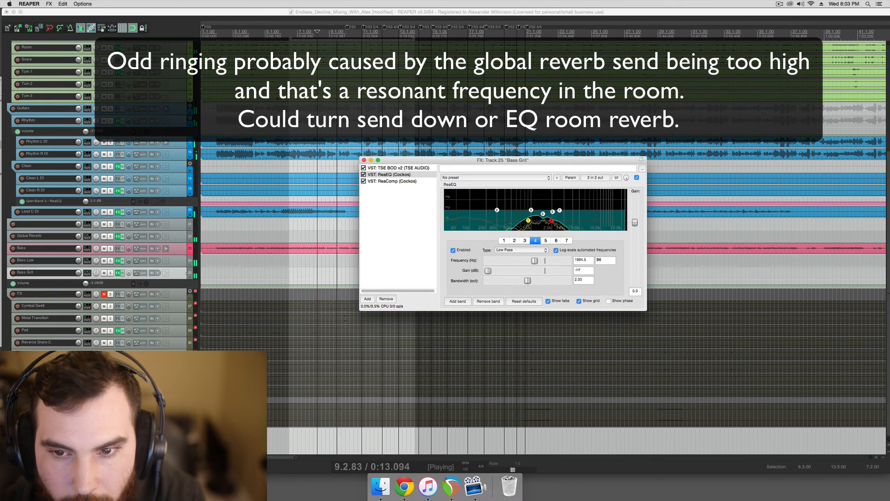
pyautogui.moveTo(533, 261); pyautogui.dragTo(536, 261)
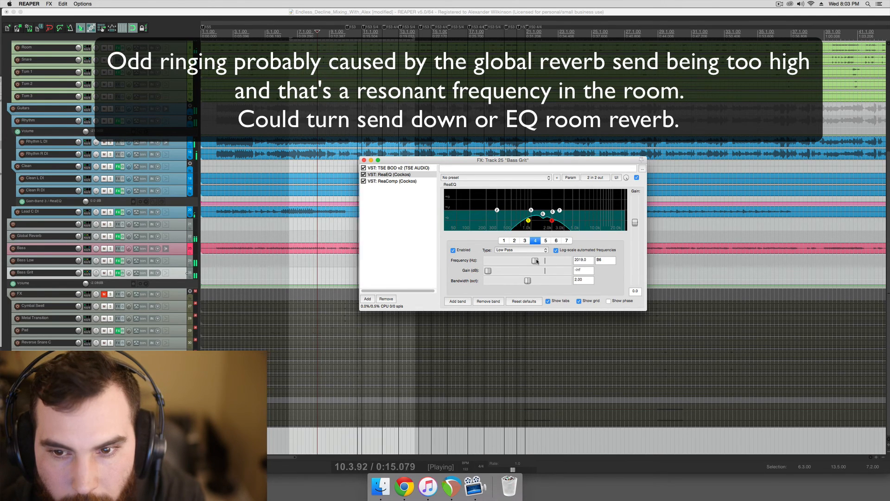
pyautogui.moveTo(535, 261); pyautogui.dragTo(537, 261)
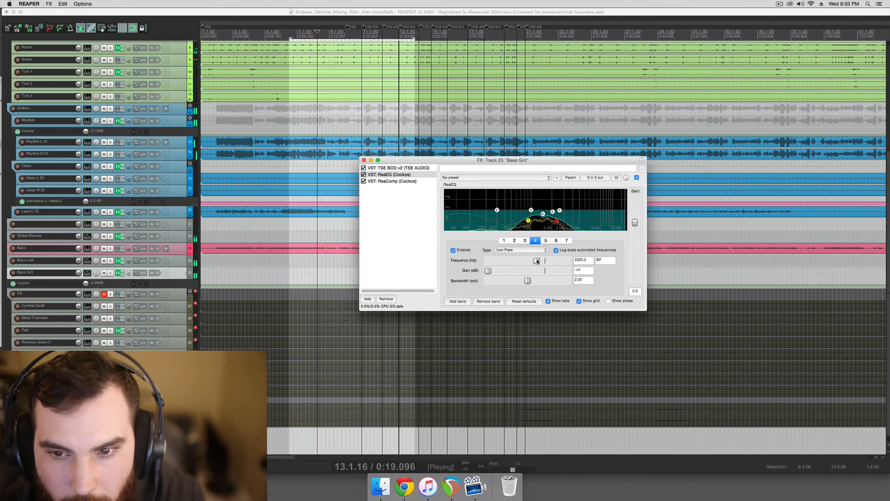
pyautogui.moveTo(537, 261); pyautogui.dragTo(536, 262)
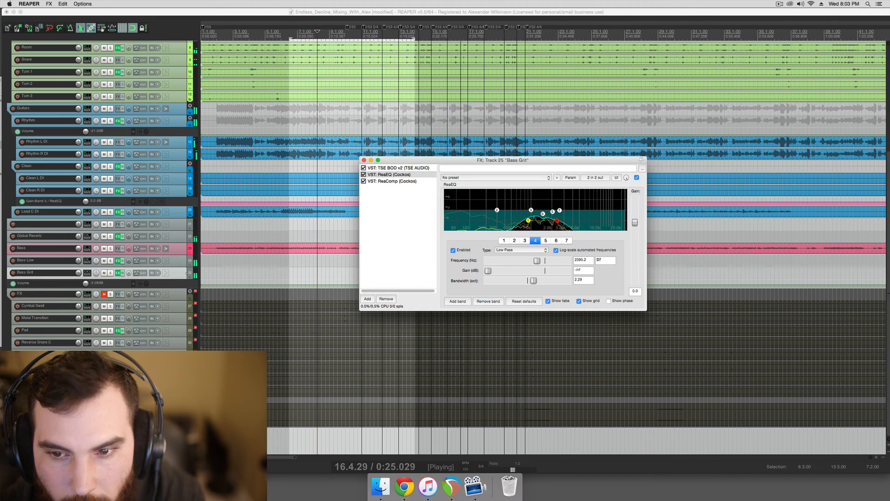
pyautogui.click(364, 160)
# - Examine the routing and send levels of the Bass and Bass Grit tracks during playback
pyautogui.scroll(-5, 374, 195)
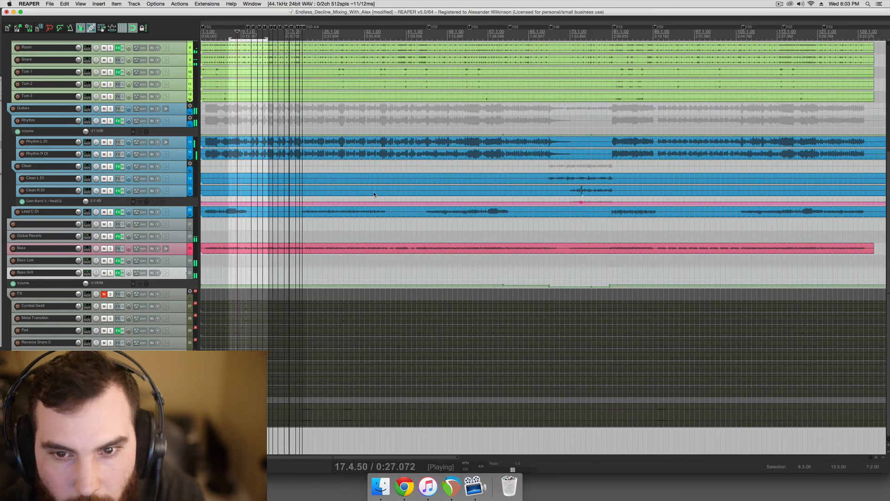
pyautogui.scroll(-1, 375, 194)
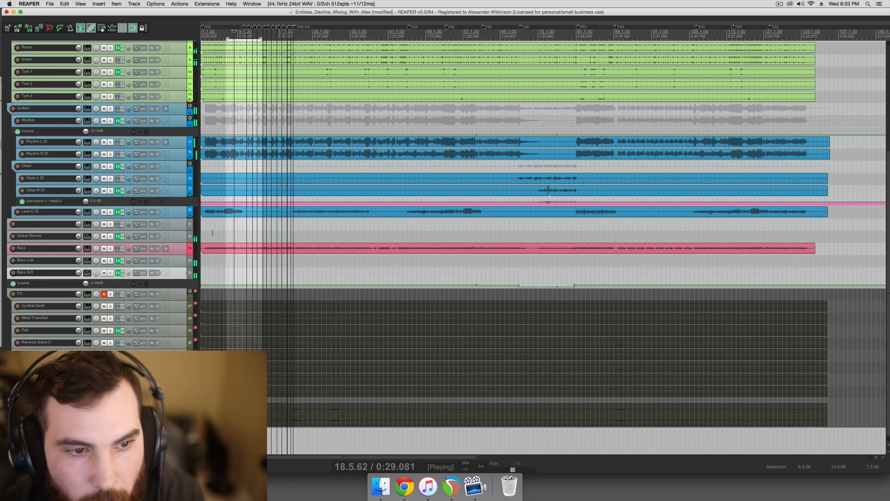
pyautogui.click(87, 249)
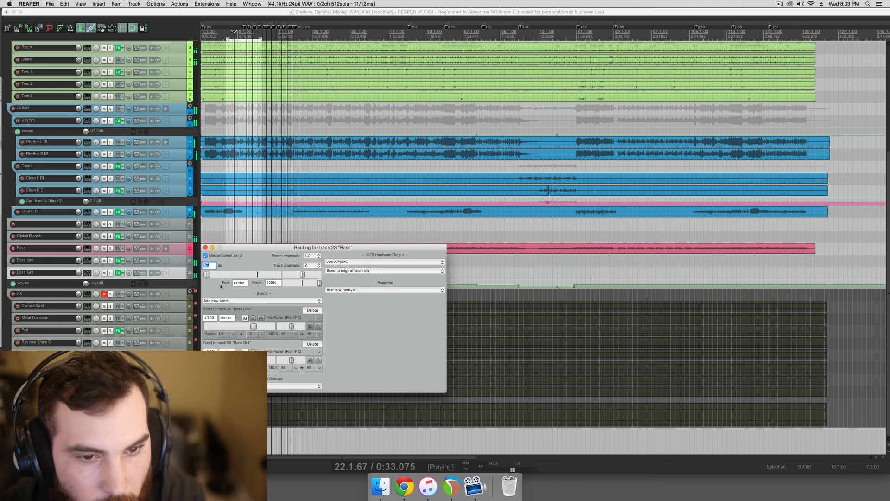
pyautogui.click(88, 272)
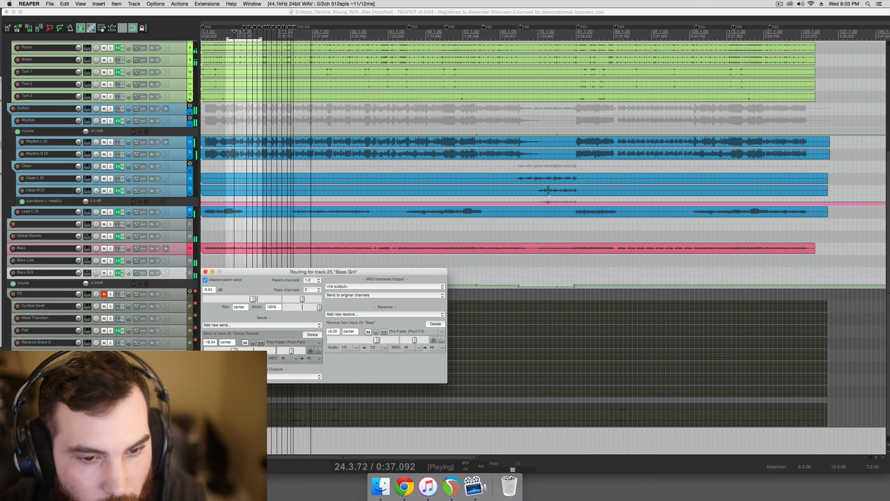
# - Adjust the Bass Grit track's volume to -3.04 dB while playing from 11.1.00, and save the project
pyautogui.click(250, 236)
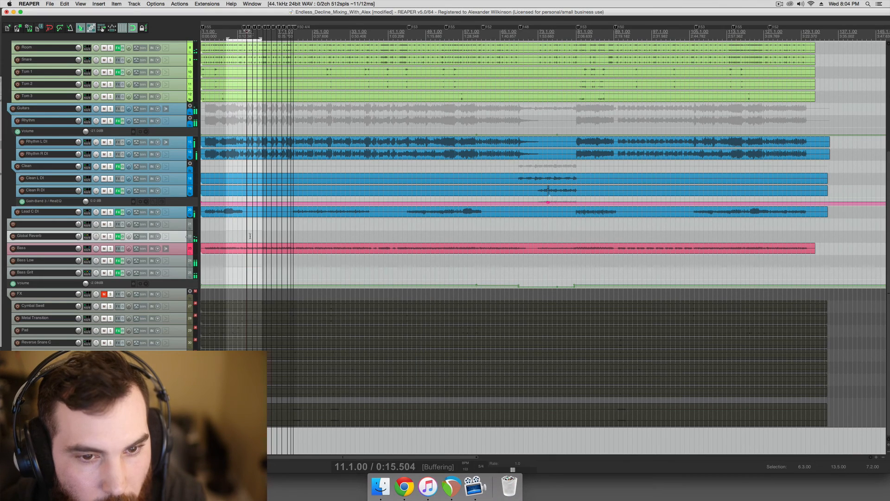
pyautogui.press('super+s')
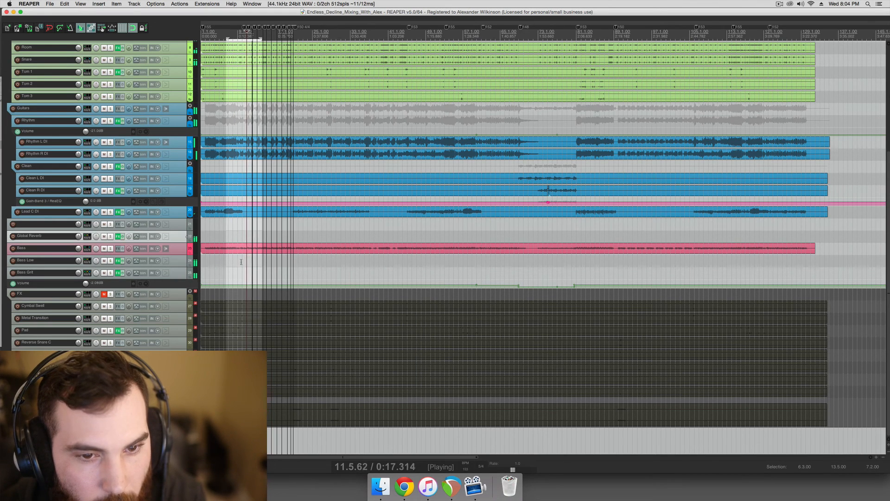
pyautogui.click(80, 274)
pyautogui.moveTo(81, 274); pyautogui.dragTo(80, 275)
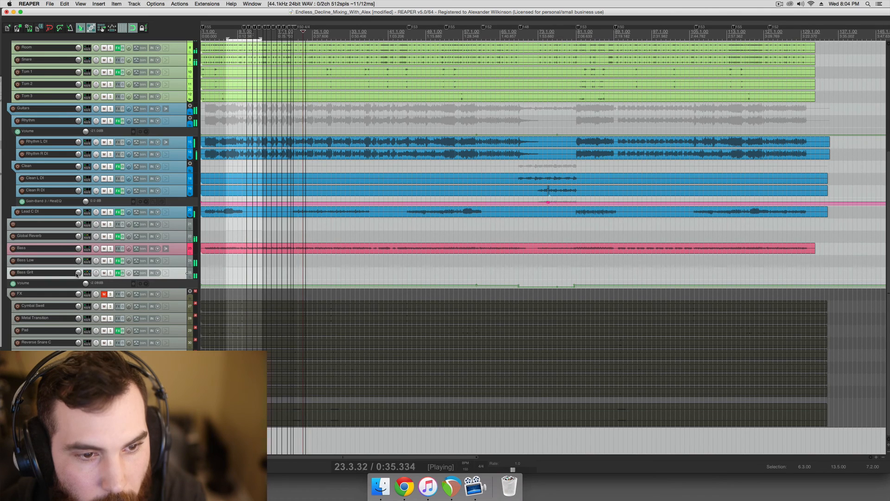
pyautogui.moveTo(78, 275); pyautogui.dragTo(79, 279)
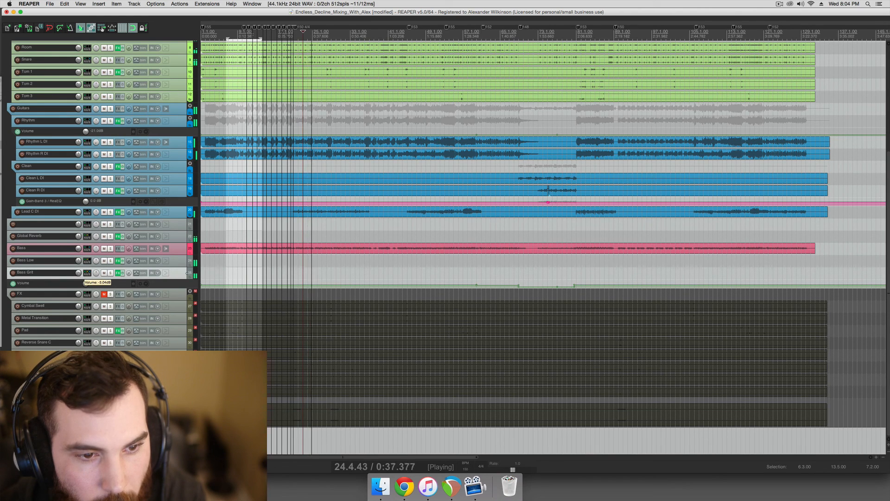
pyautogui.press('super+s')
# - Bypass the Mastering track's effects and play from 23.1.00 to compare, switching the master output from mono to stereo
pyautogui.moveTo(888, 247); pyautogui.dragTo(889, 146)
pyautogui.press('space')
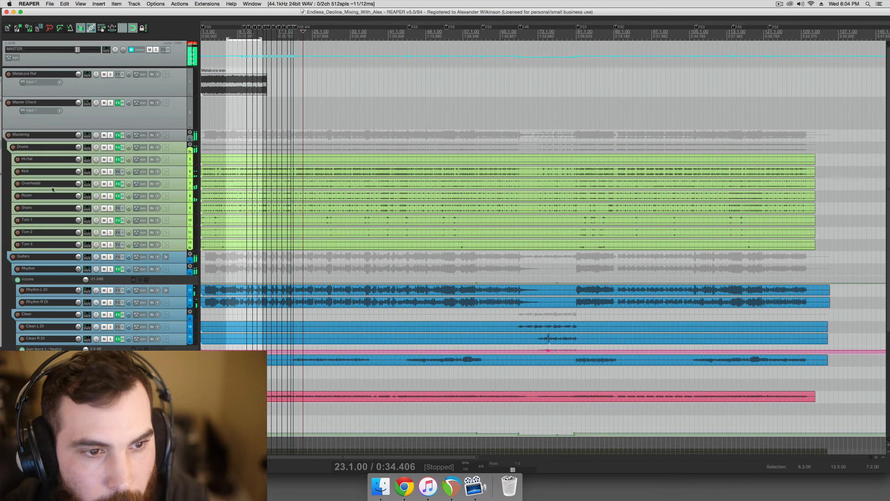
pyautogui.click(131, 49)
pyautogui.click(53, 206)
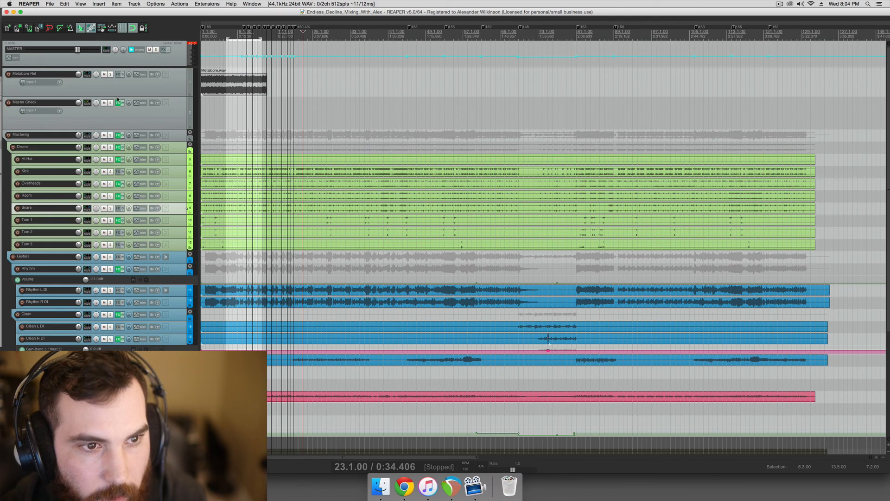
pyautogui.click(124, 135)
pyautogui.press('space')
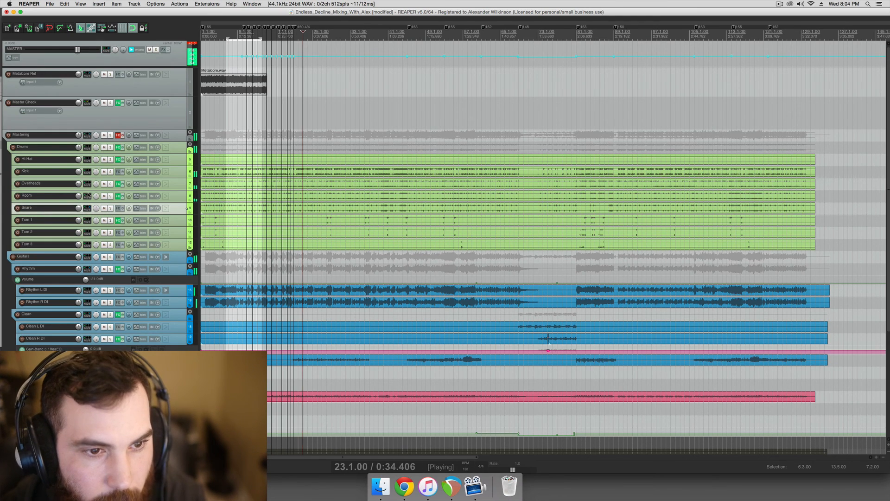
pyautogui.moveTo(79, 211)
pyautogui.press('space')
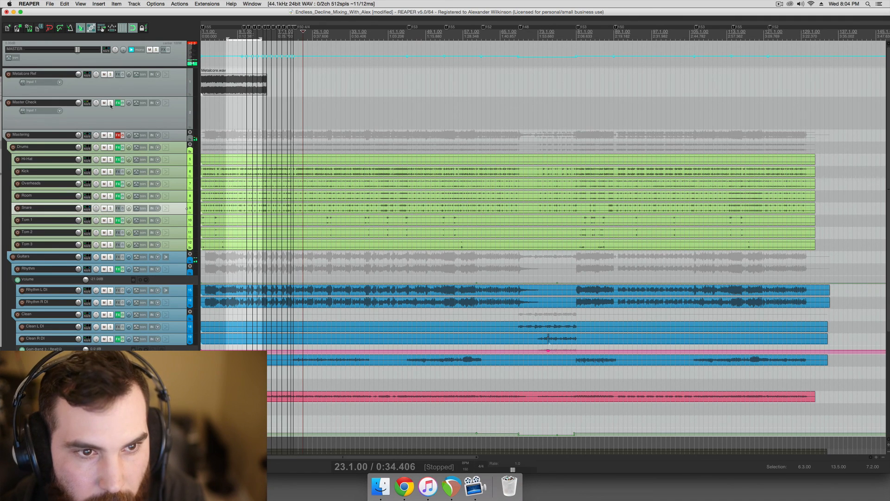
pyautogui.press('space')
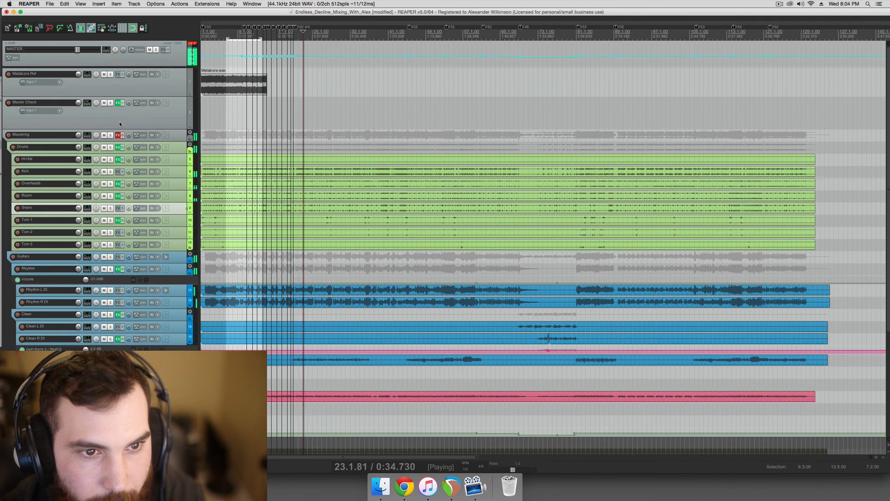
# - Re-enable the Mastering track's effects and adjust the Snare track's volume during playback
pyautogui.click(123, 137)
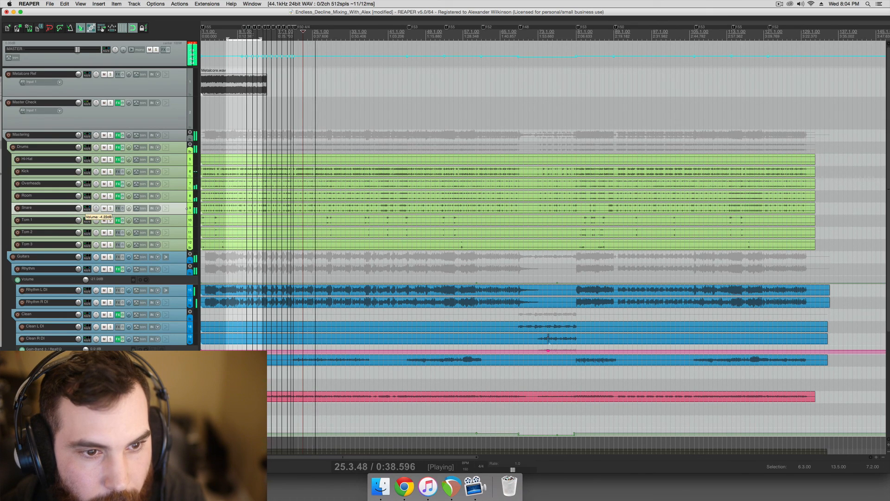
pyautogui.scroll(1, 79, 210)
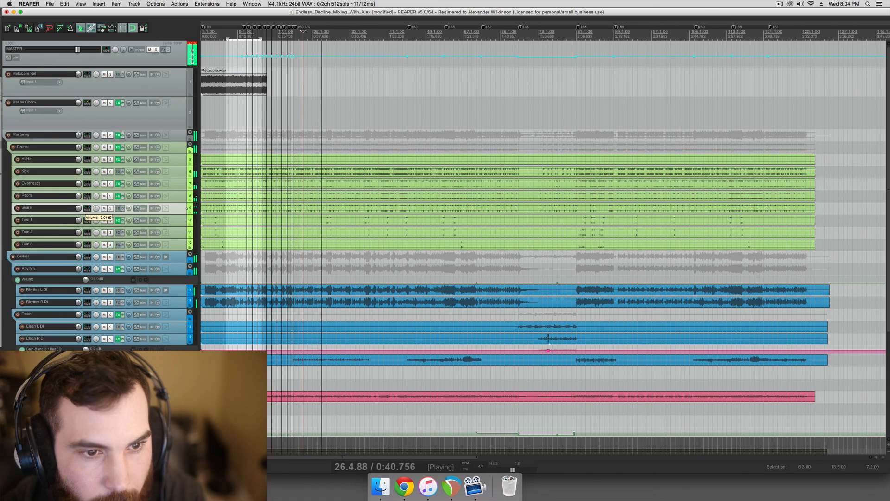
pyautogui.moveTo(78, 209); pyautogui.dragTo(79, 215)
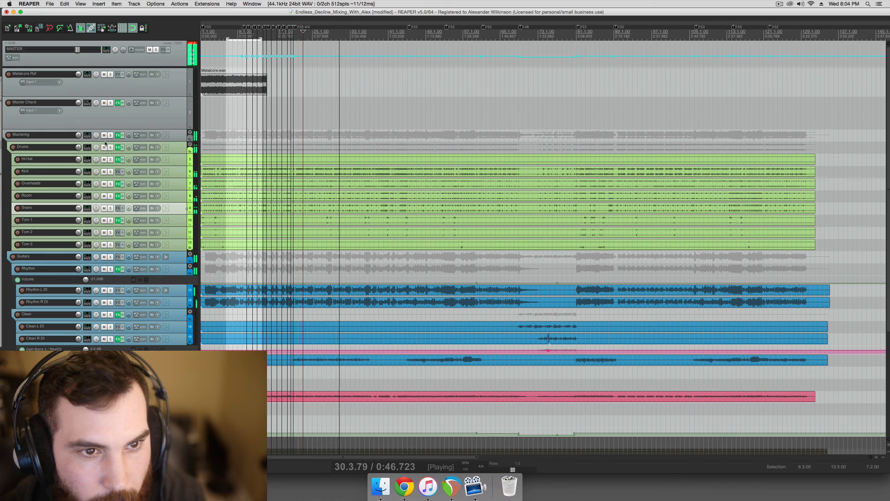
pyautogui.press('space')
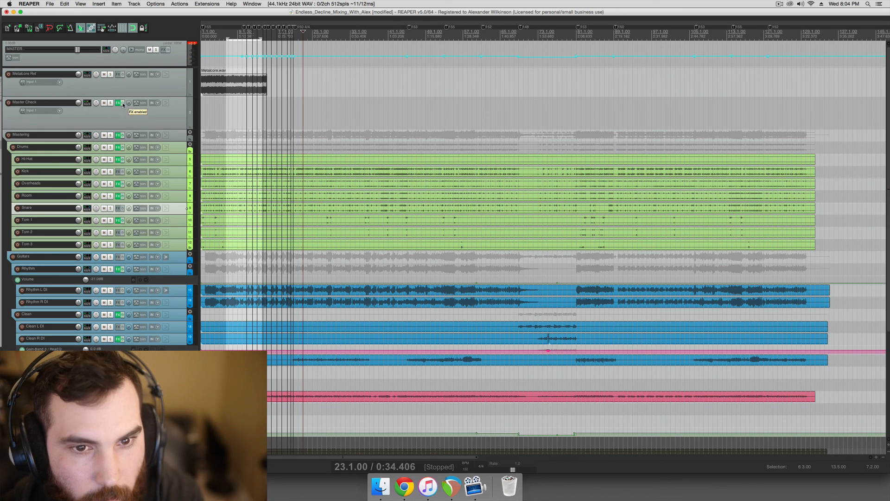
pyautogui.click(123, 105)
pyautogui.press('space')
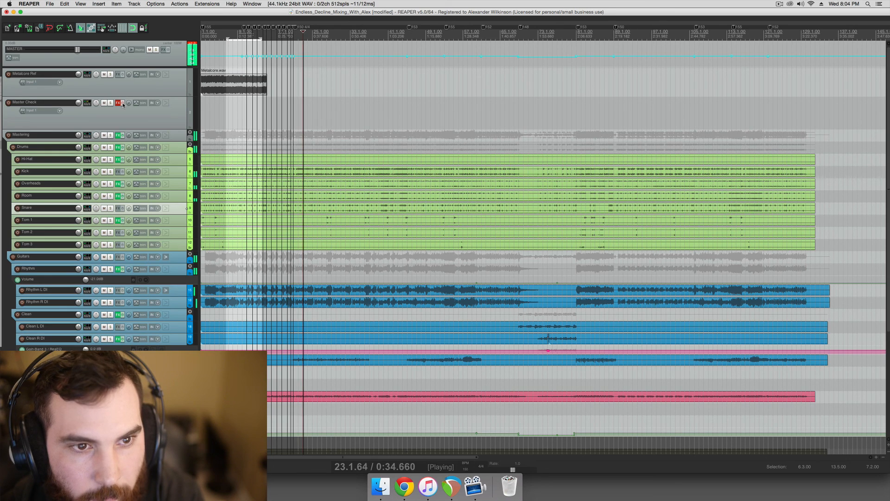
pyautogui.press('space')
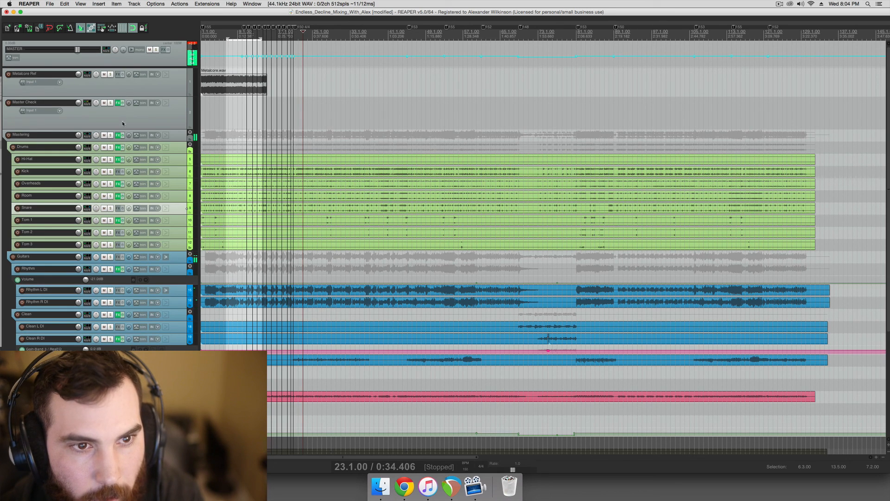
# - Compare the mix with the Mastering track's effects bypassed and enabled, playing from 23.1.00 and from 24.1.00
pyautogui.press('space')
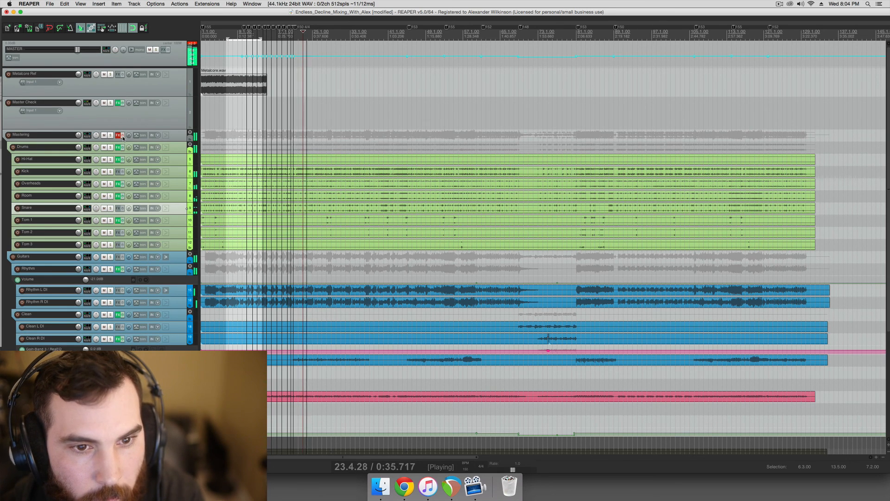
pyautogui.press('space')
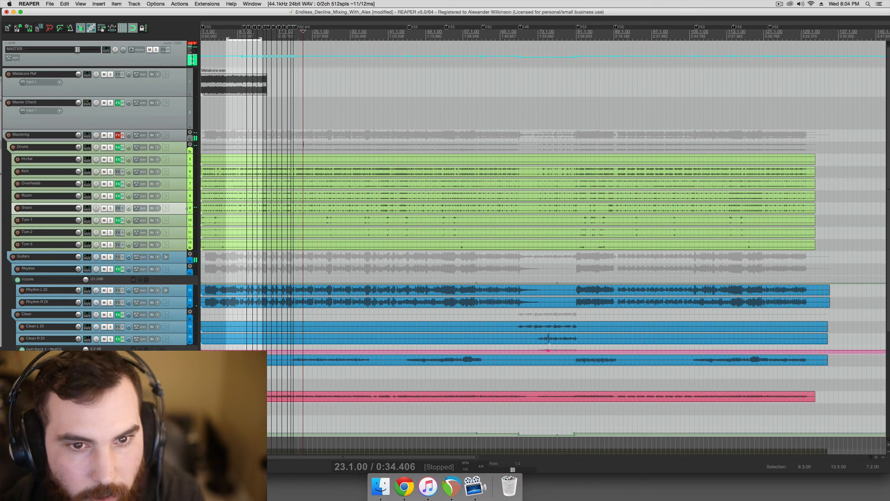
pyautogui.click(305, 144)
pyautogui.press('space')
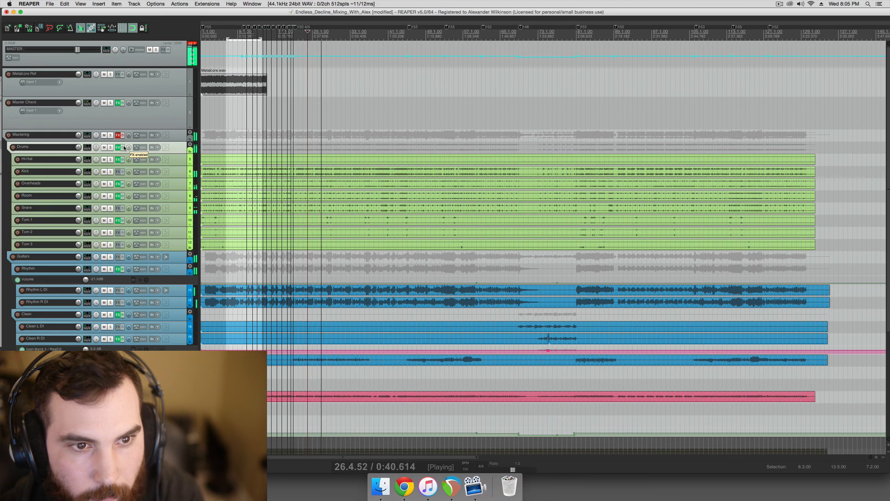
pyautogui.press('space')
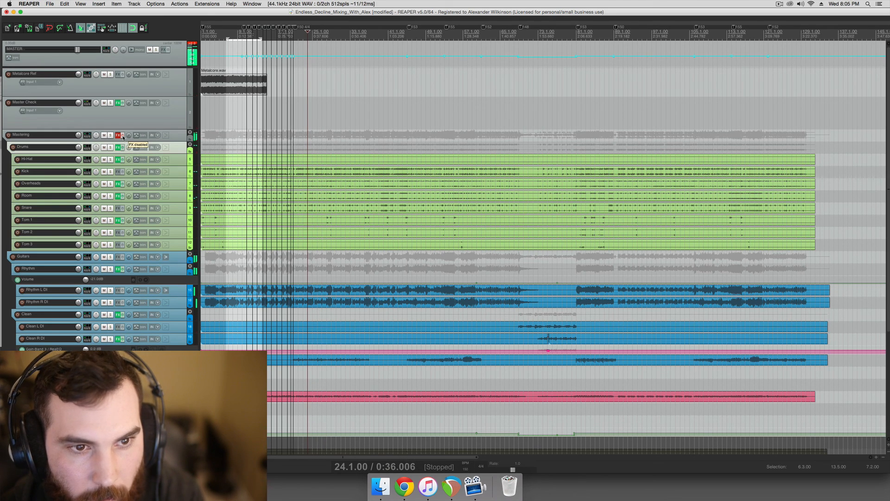
pyautogui.click(123, 136)
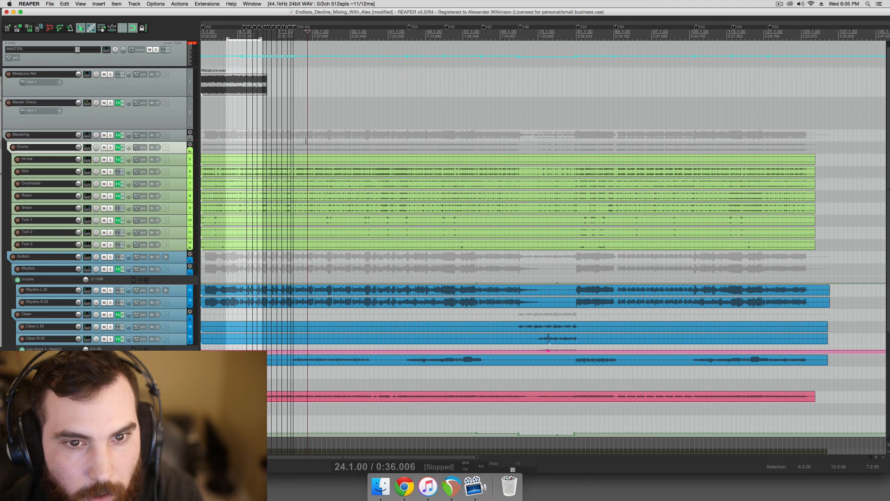
pyautogui.press('space')
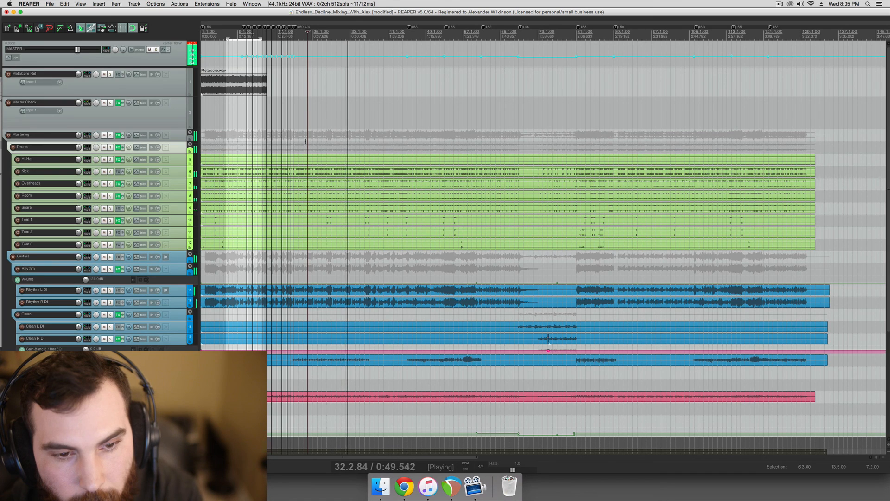
pyautogui.press('space')
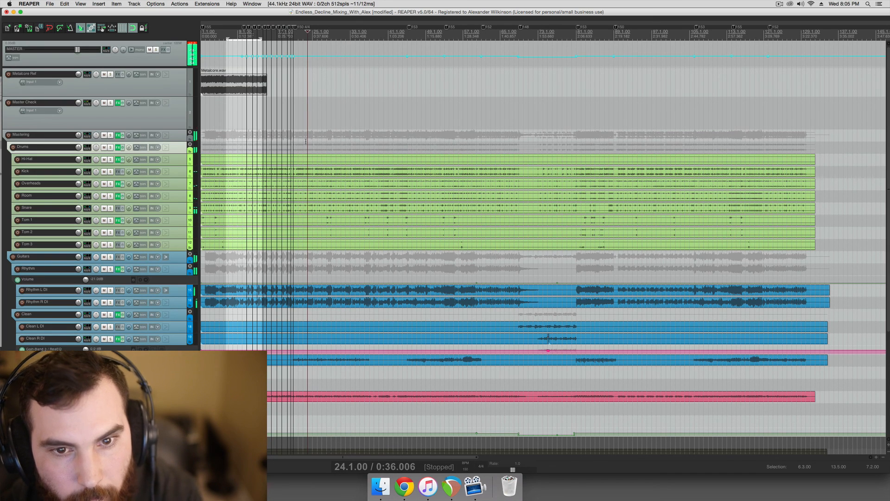